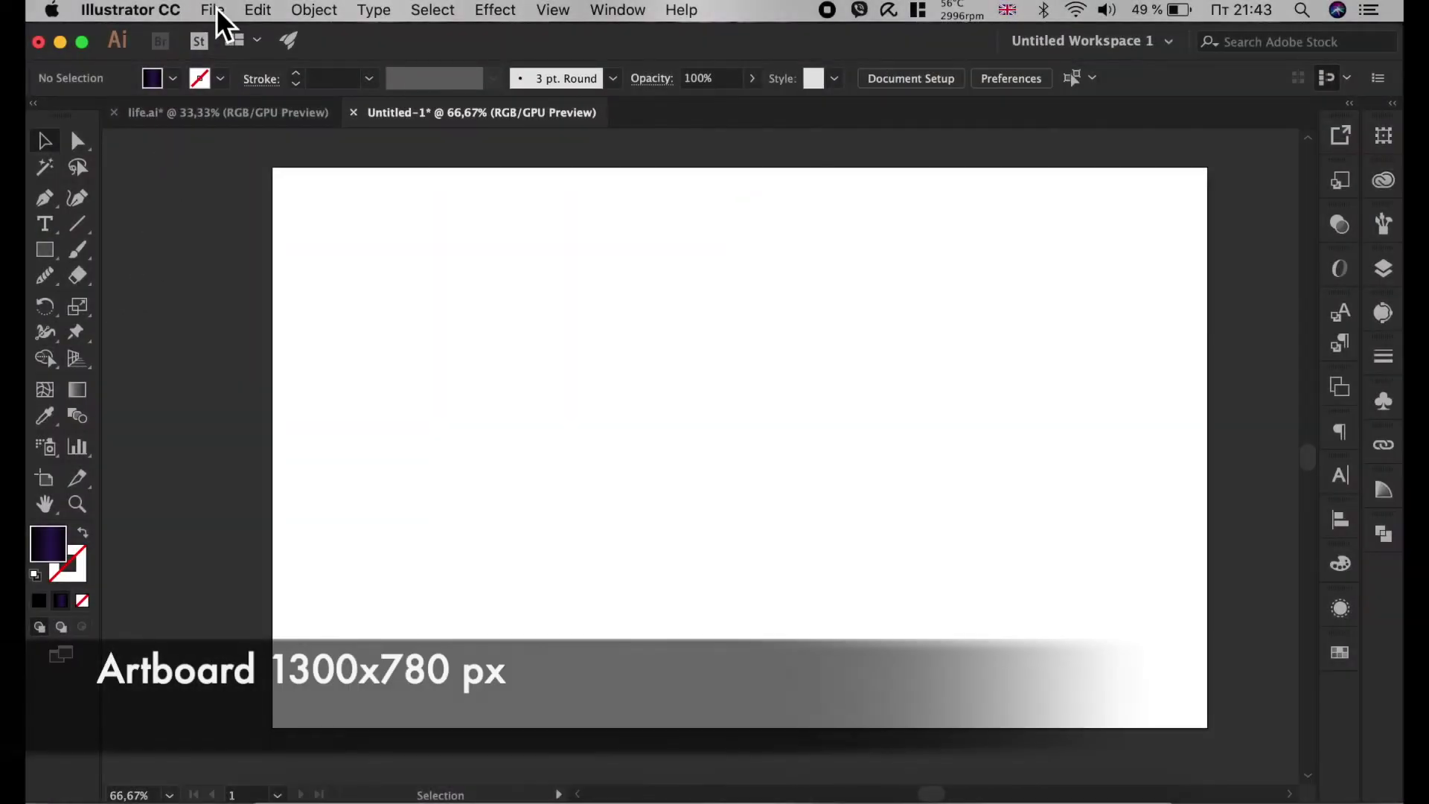
Open the File menu for the blank 1300x780 px artboard.
click(214, 9)
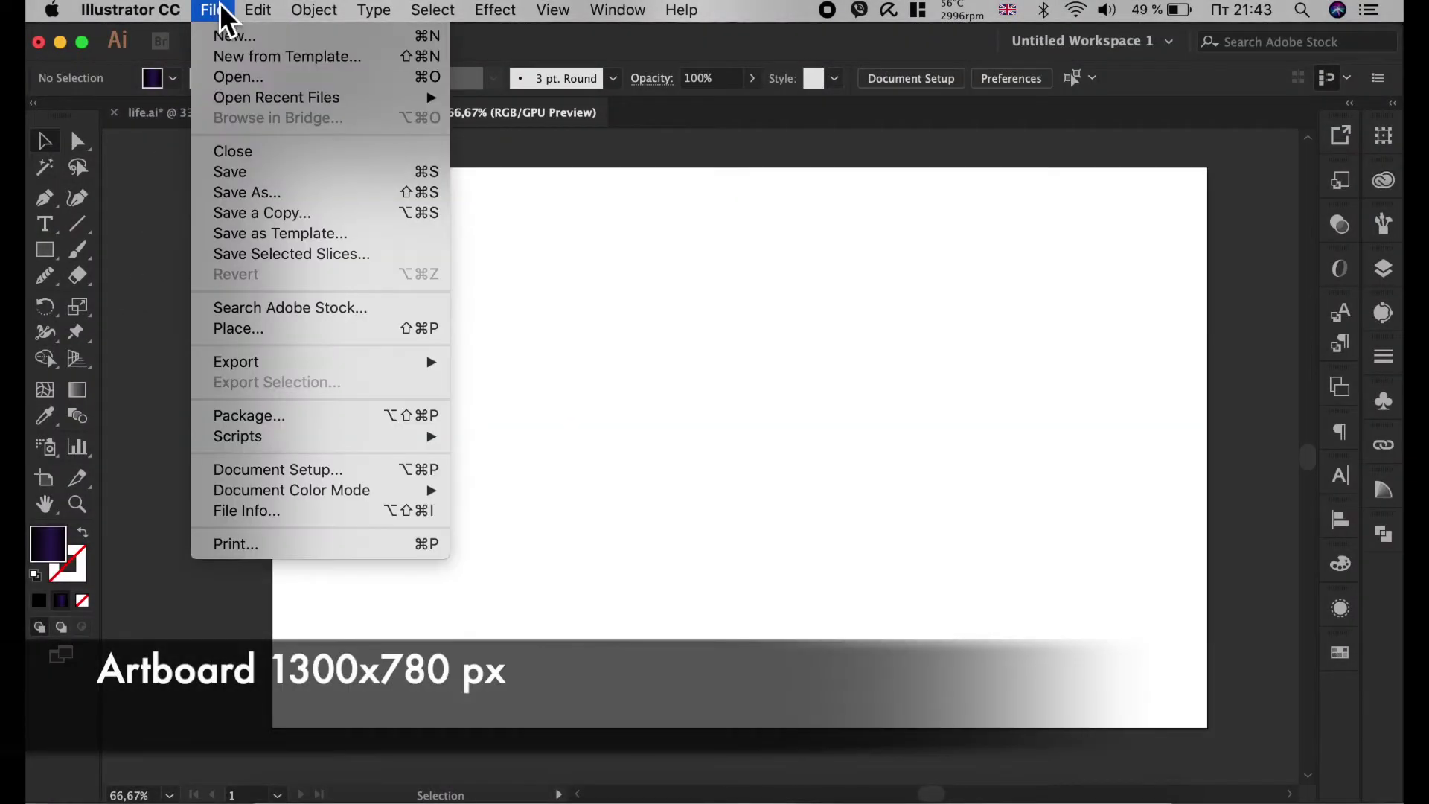
Place the line.jpg sketch across the artboard and lock it in place.
click(284, 332)
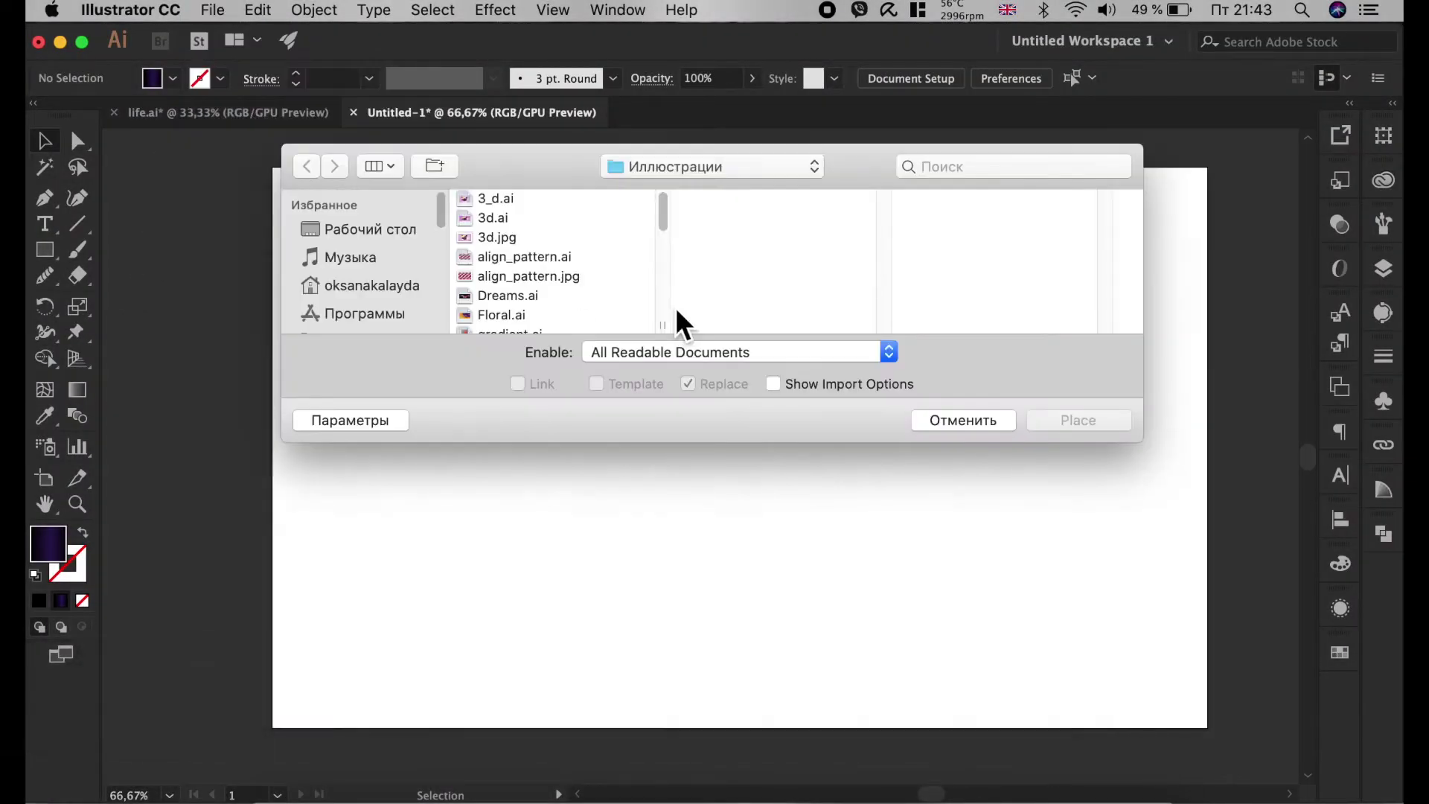
scroll(535, 270, down, 5)
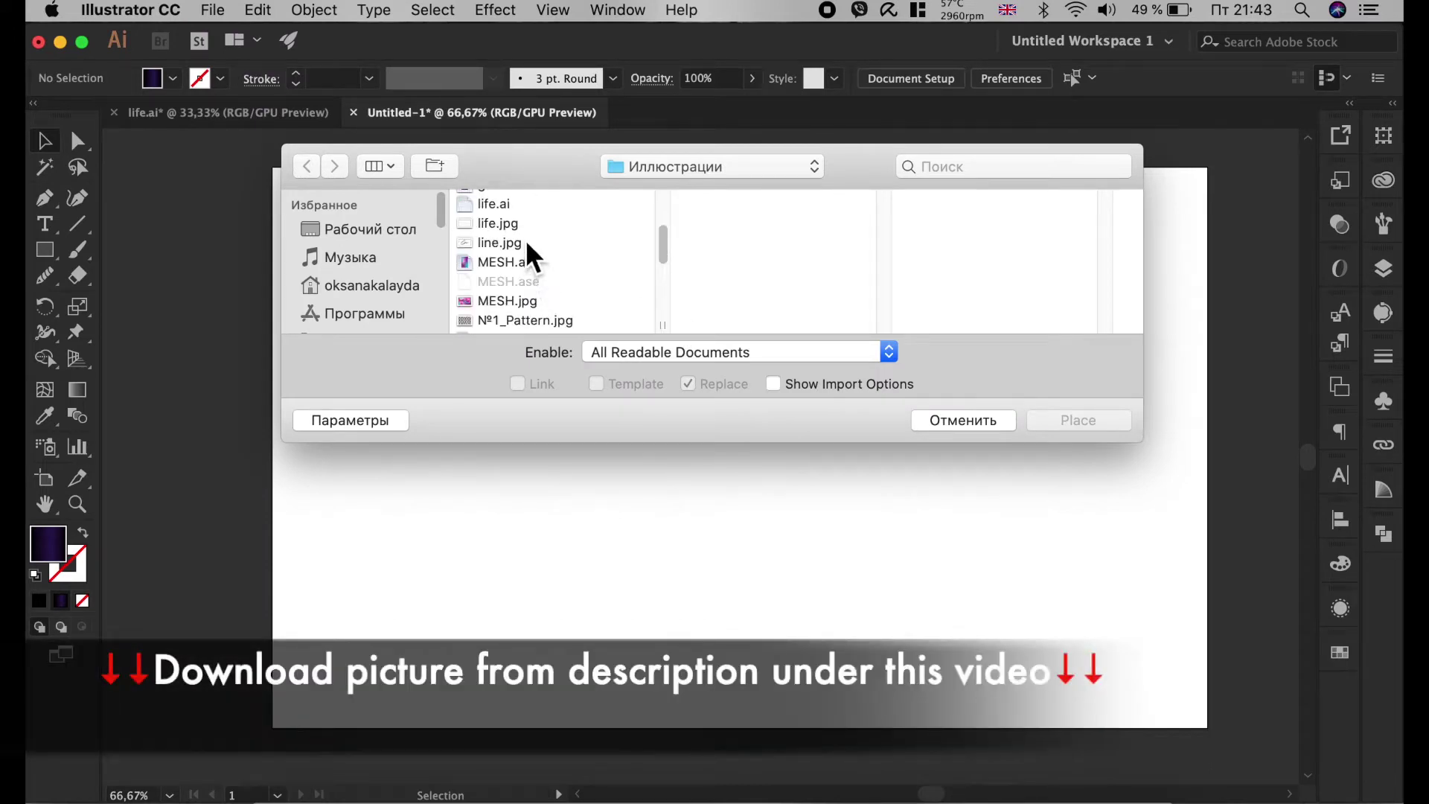
click(525, 243)
click(1072, 421)
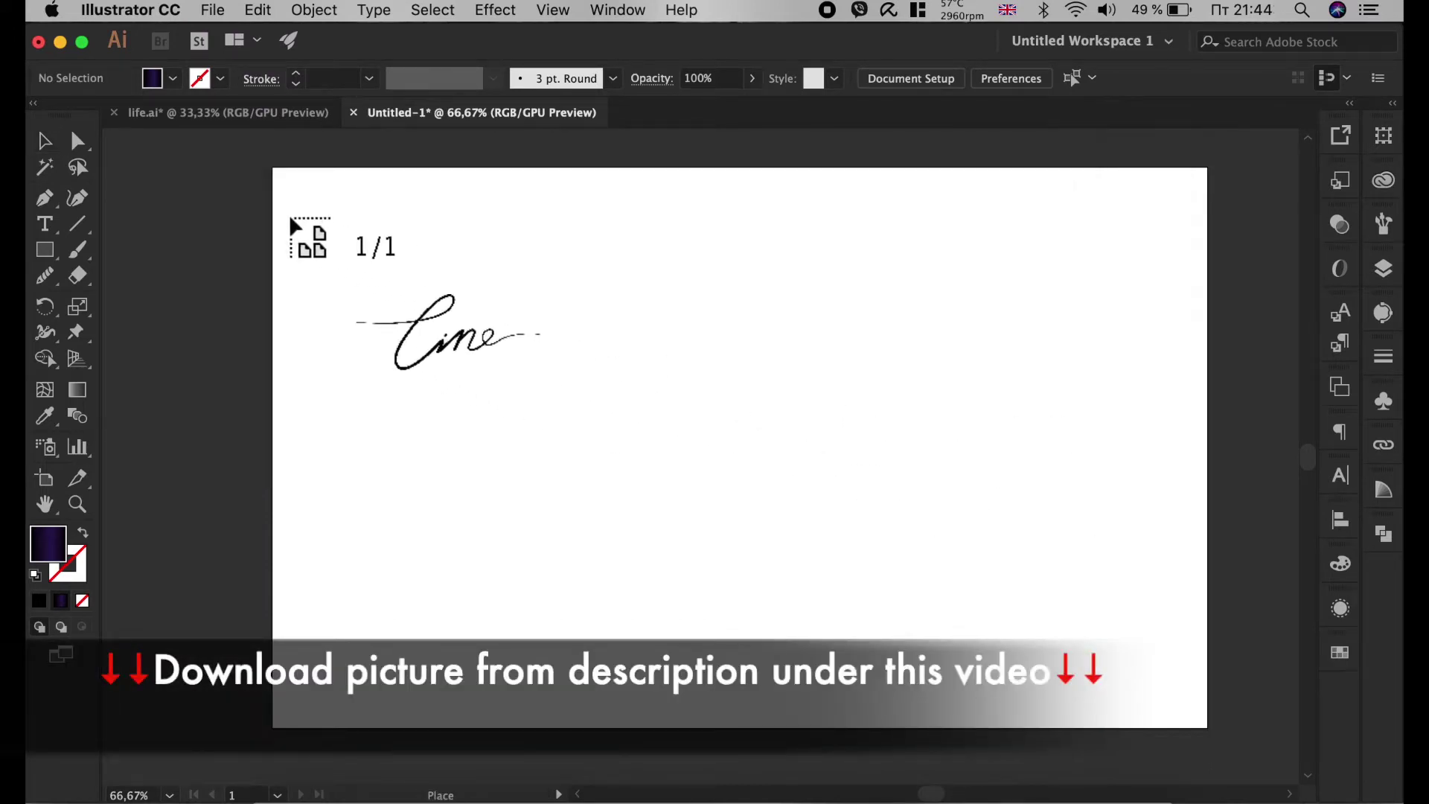
click(252, 188)
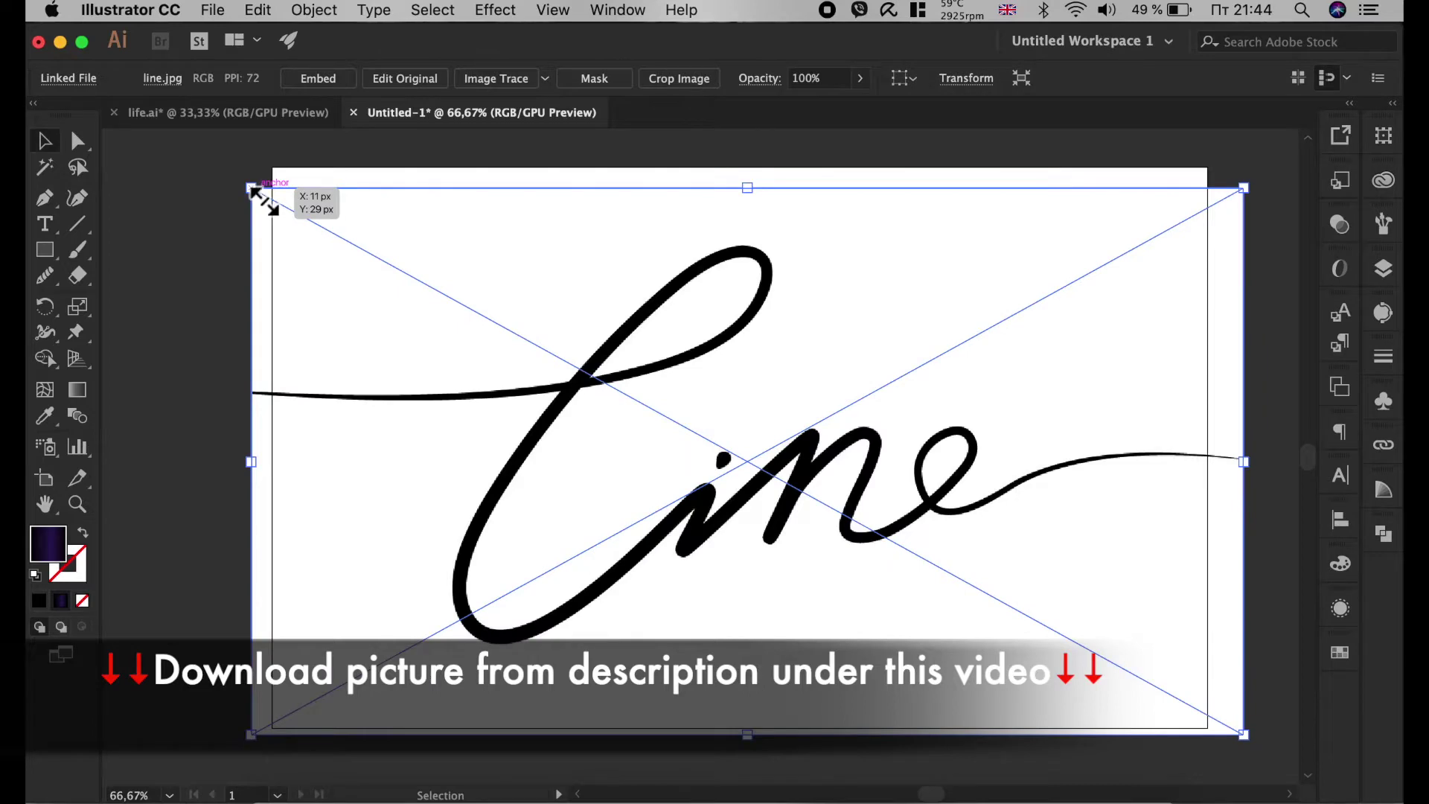
click(311, 10)
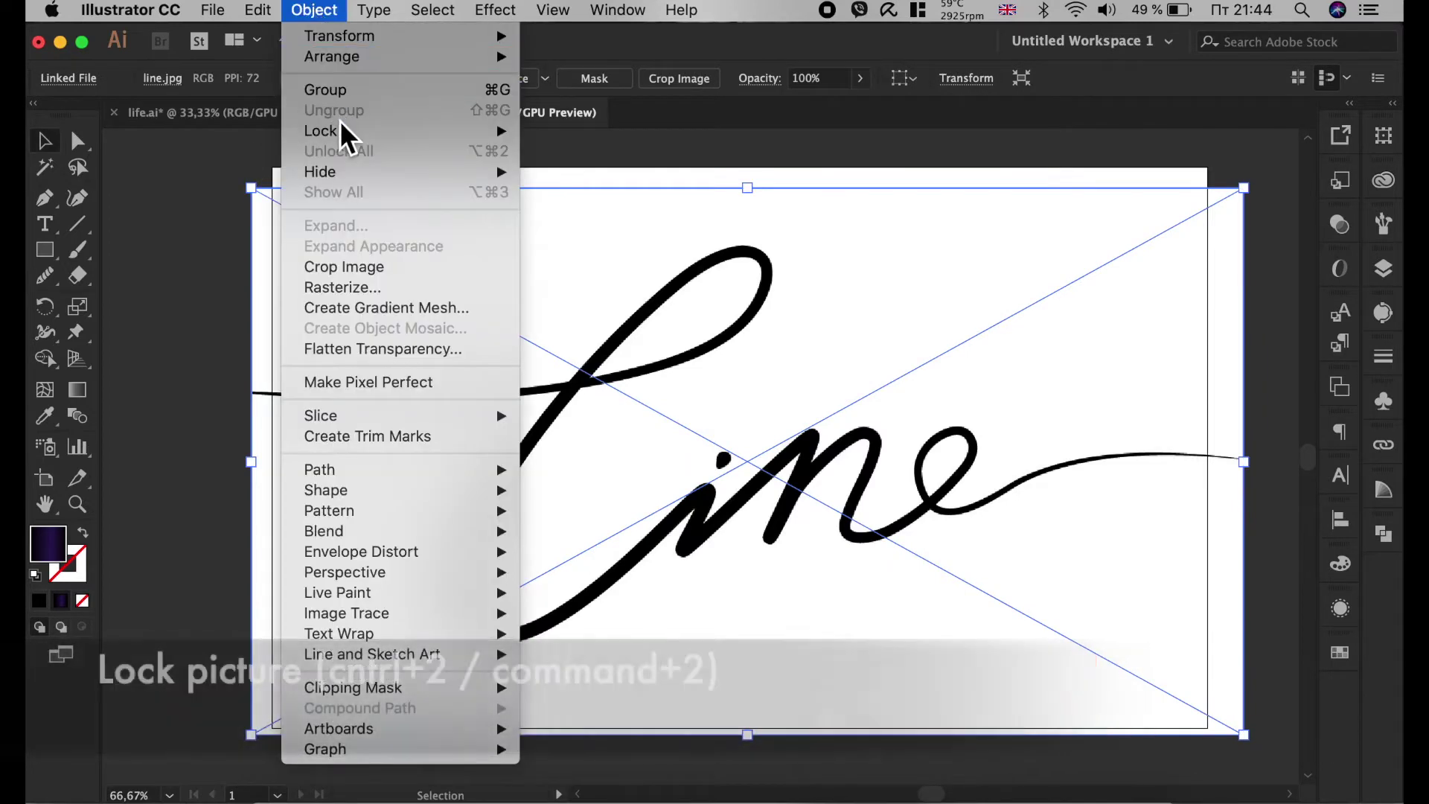
mouse_move(322, 131)
click(544, 147)
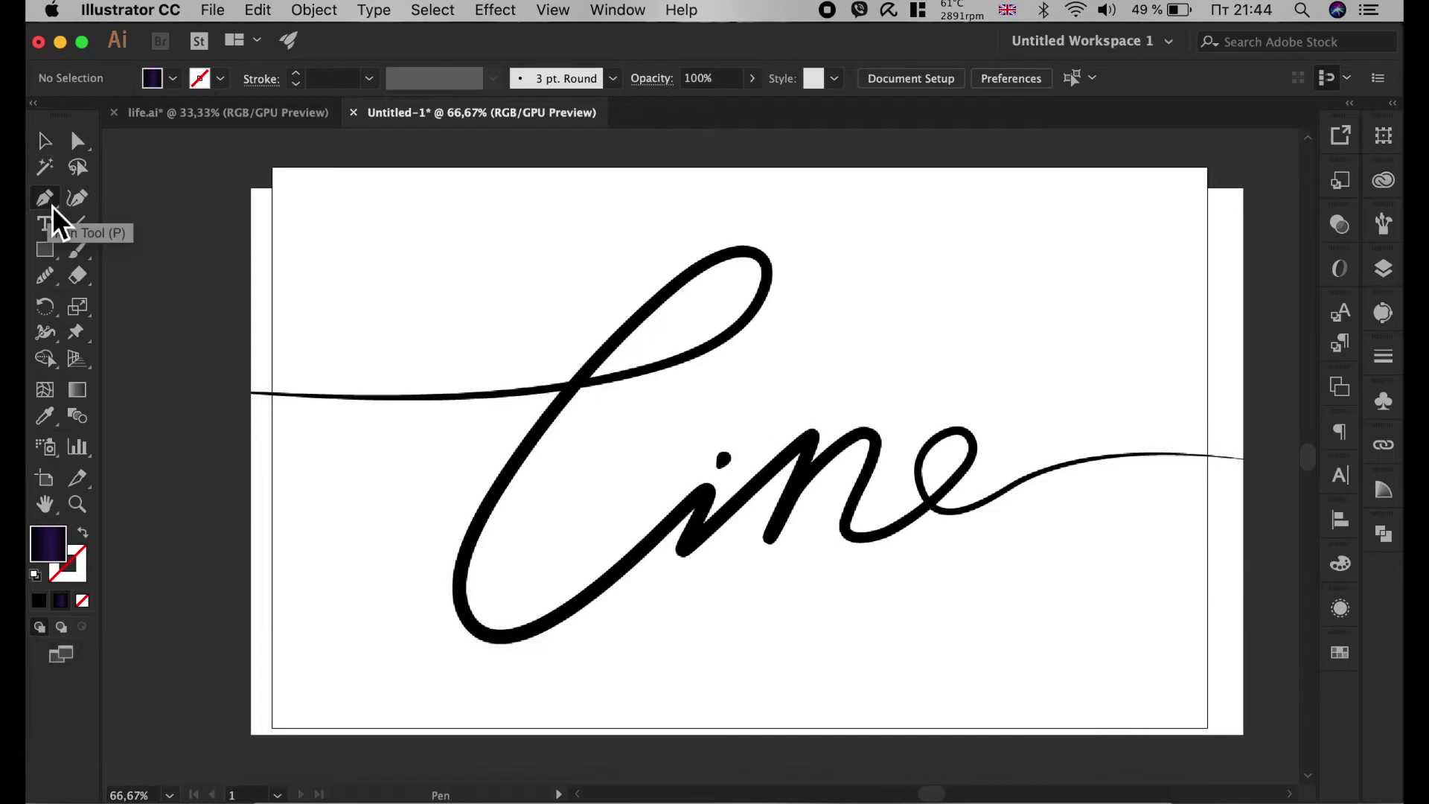
Set fill to None and stroke to red, then start a Pen path at the line's left end.
click(173, 78)
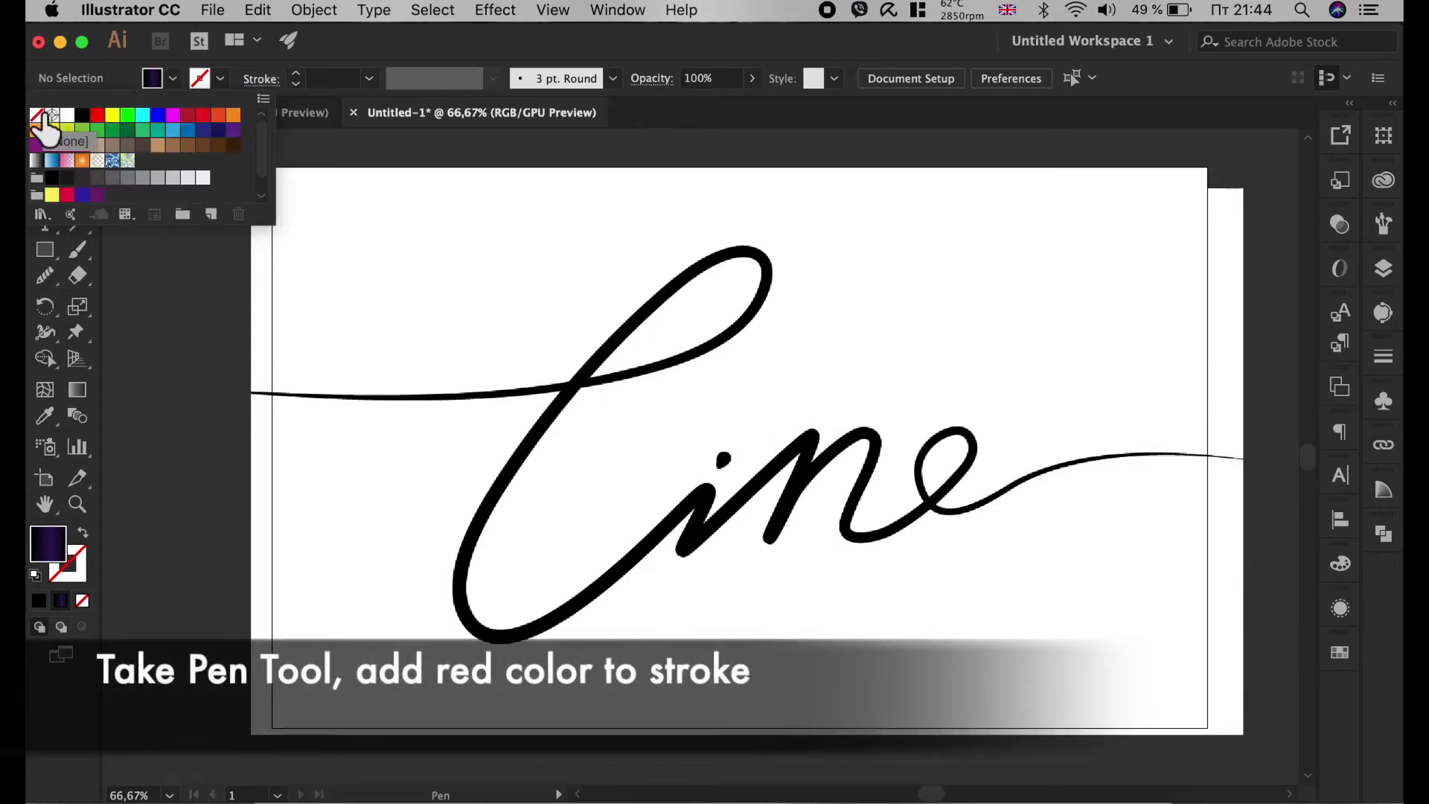
click(36, 115)
click(221, 79)
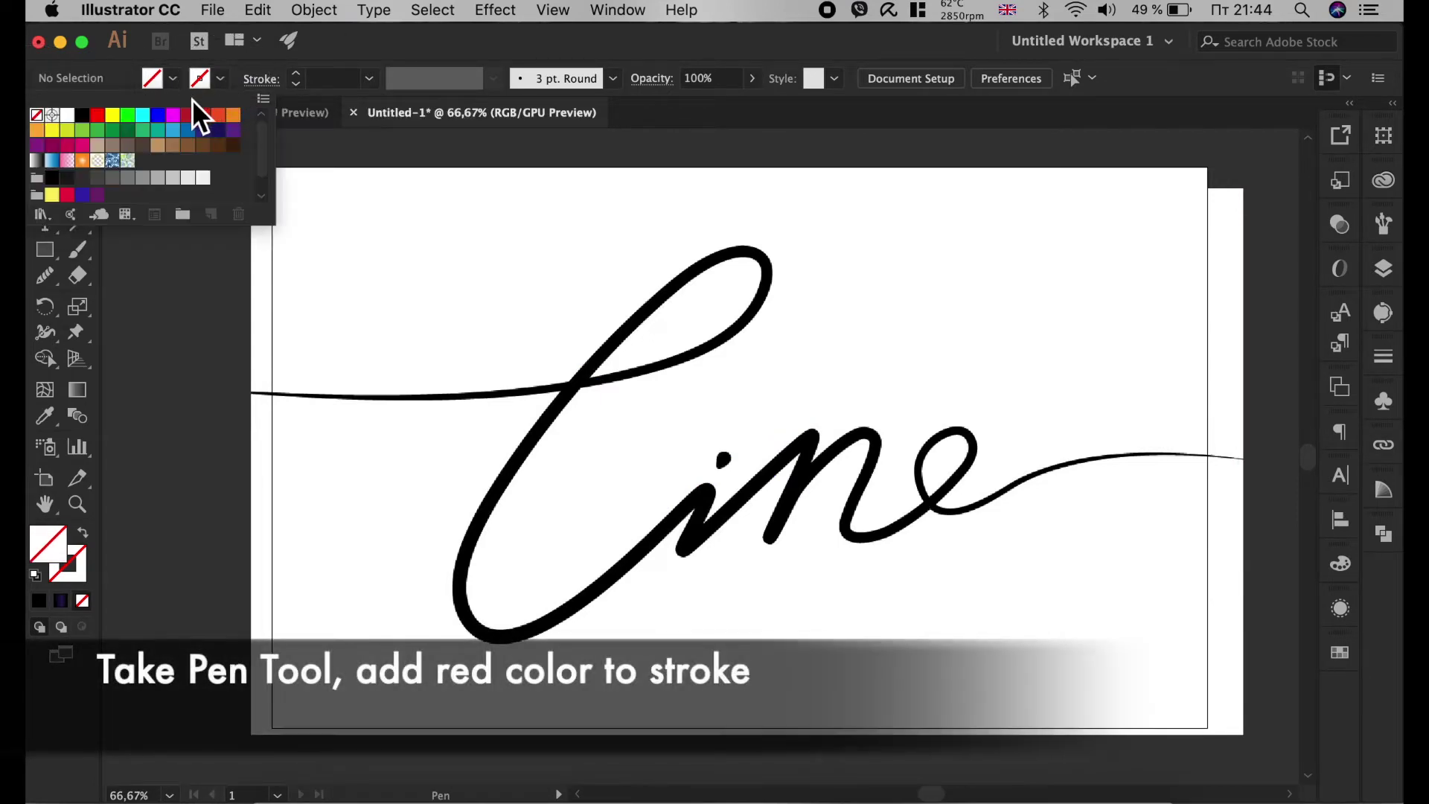
click(102, 117)
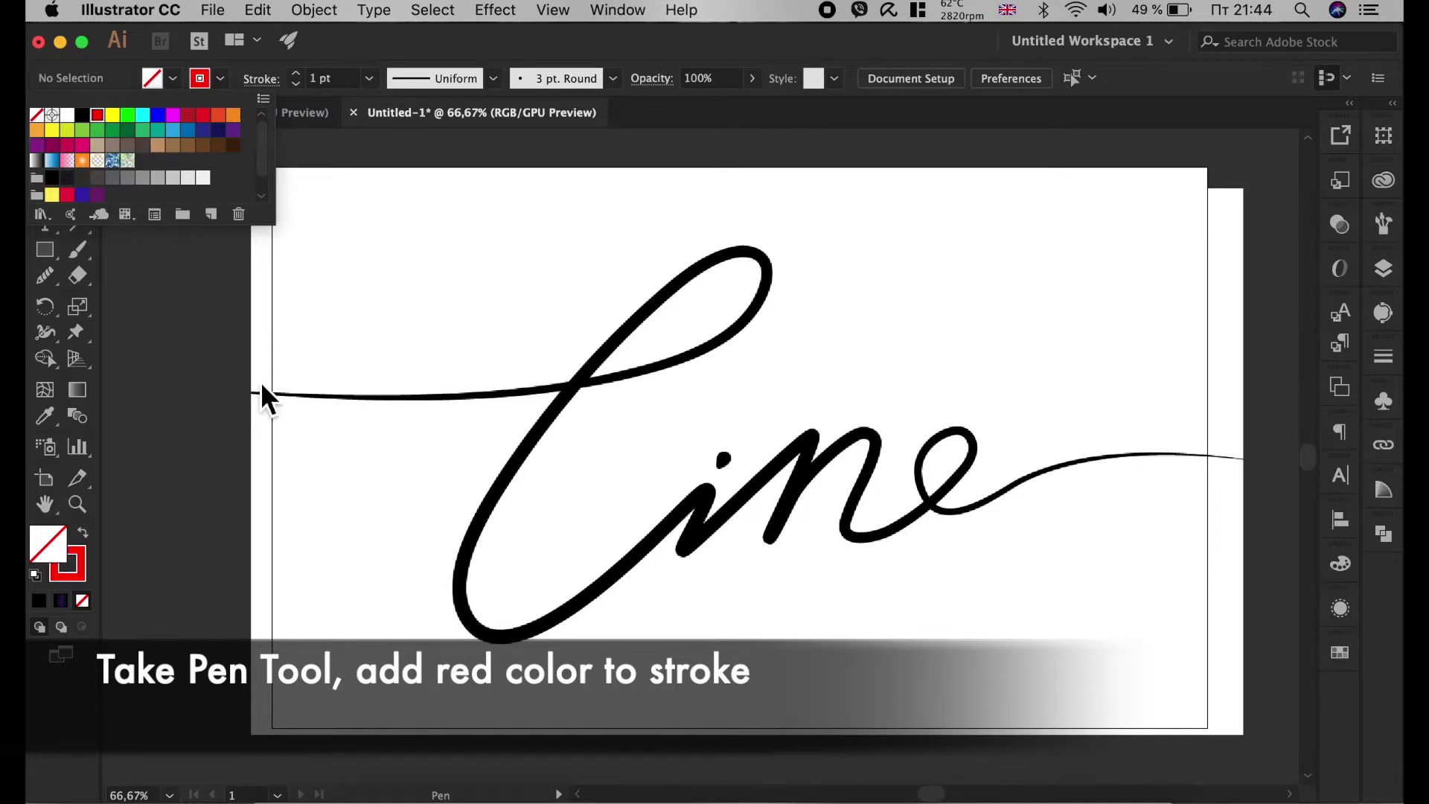
click(266, 402)
click(253, 393)
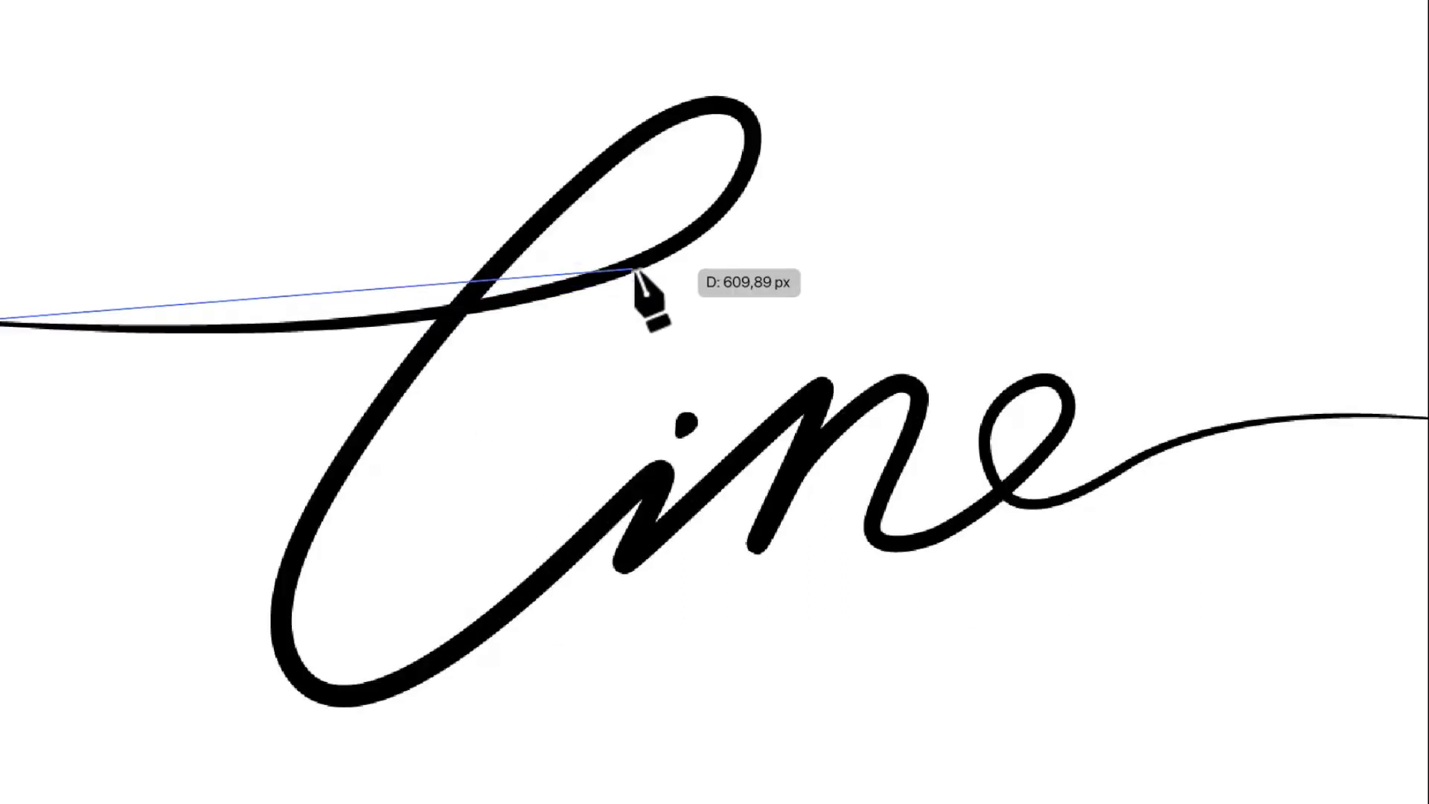
Trace the l loop and the i stroke with curved Pen points.
drag(599, 278, 716, 222)
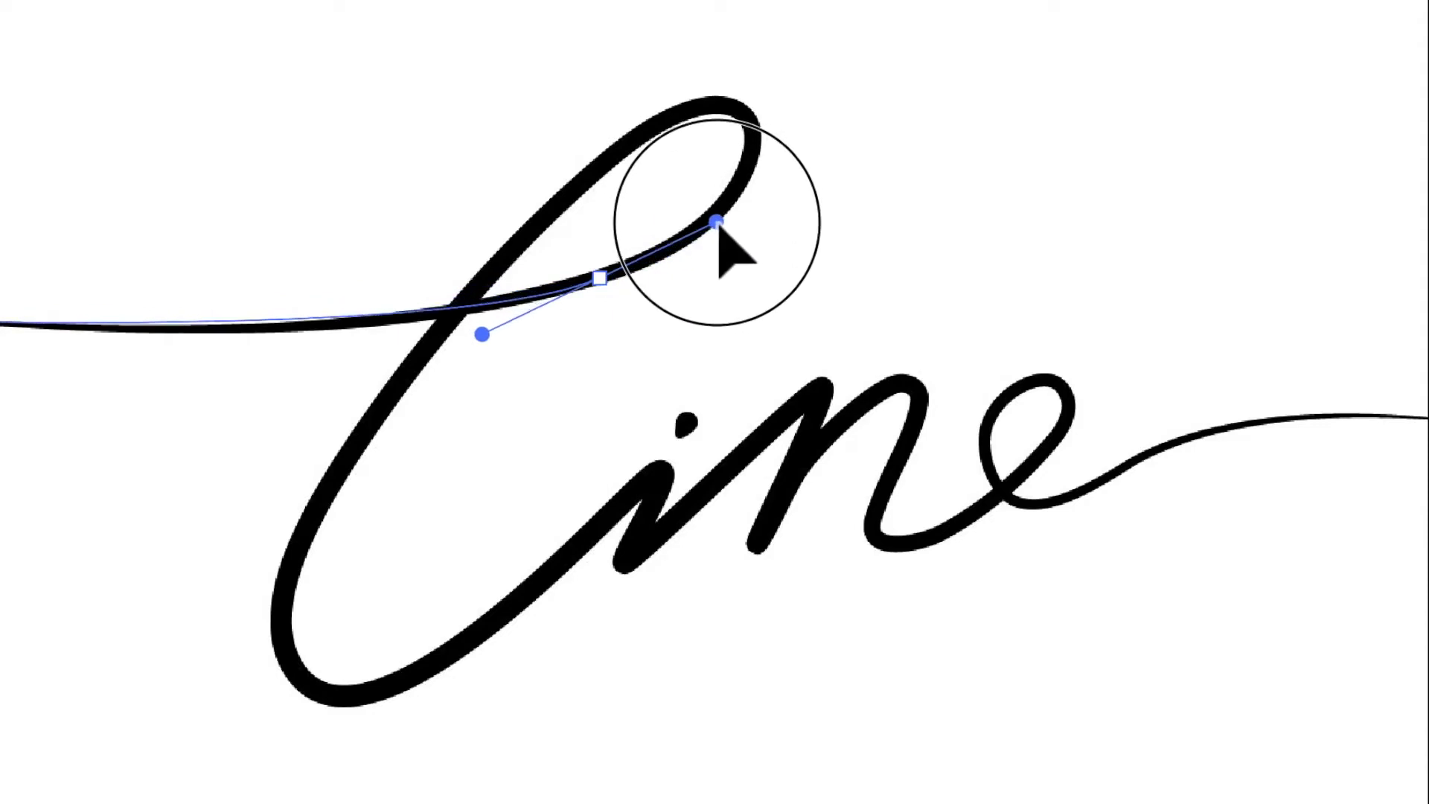
ctrl+click(745, 112)
drag(746, 112, 733, 24)
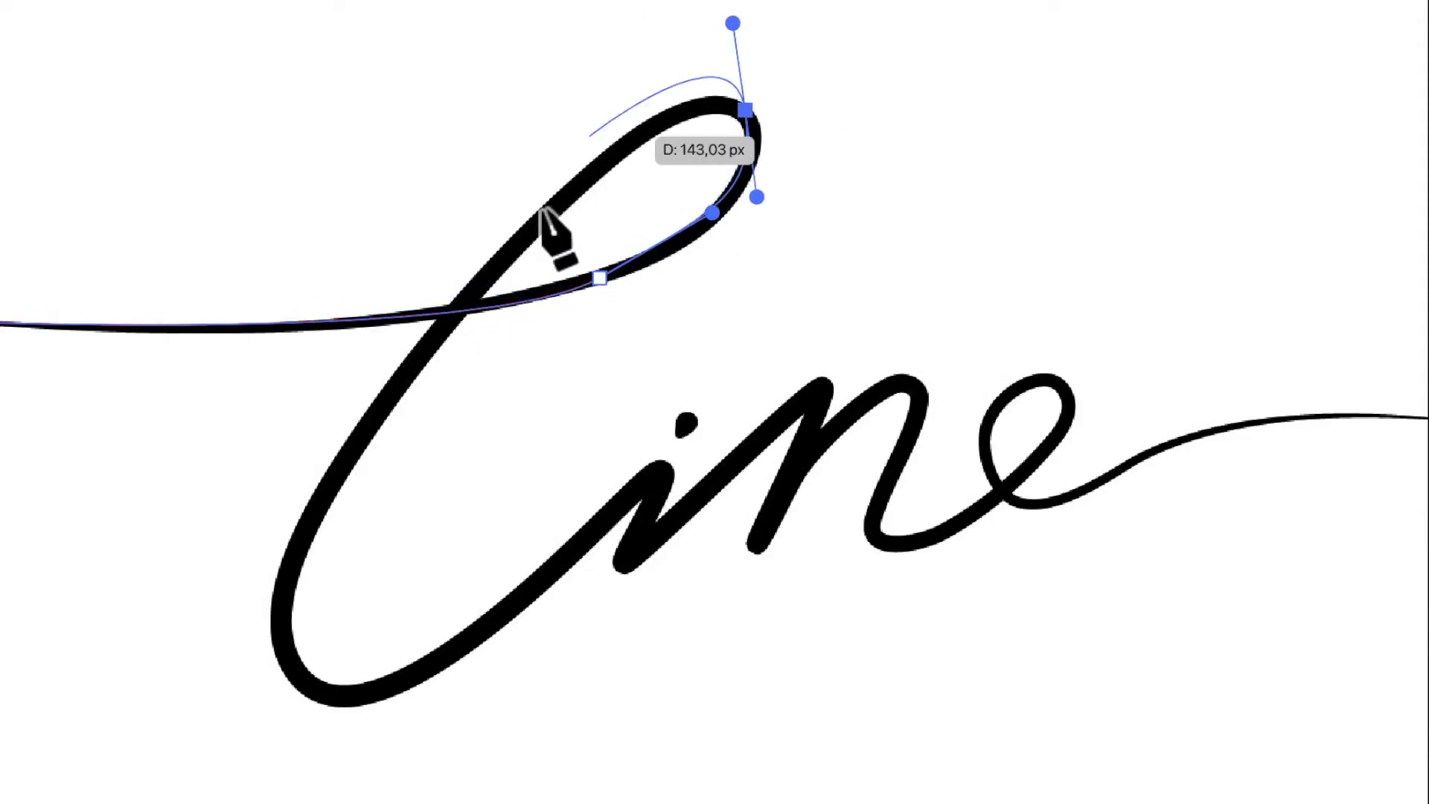
drag(408, 366, 320, 492)
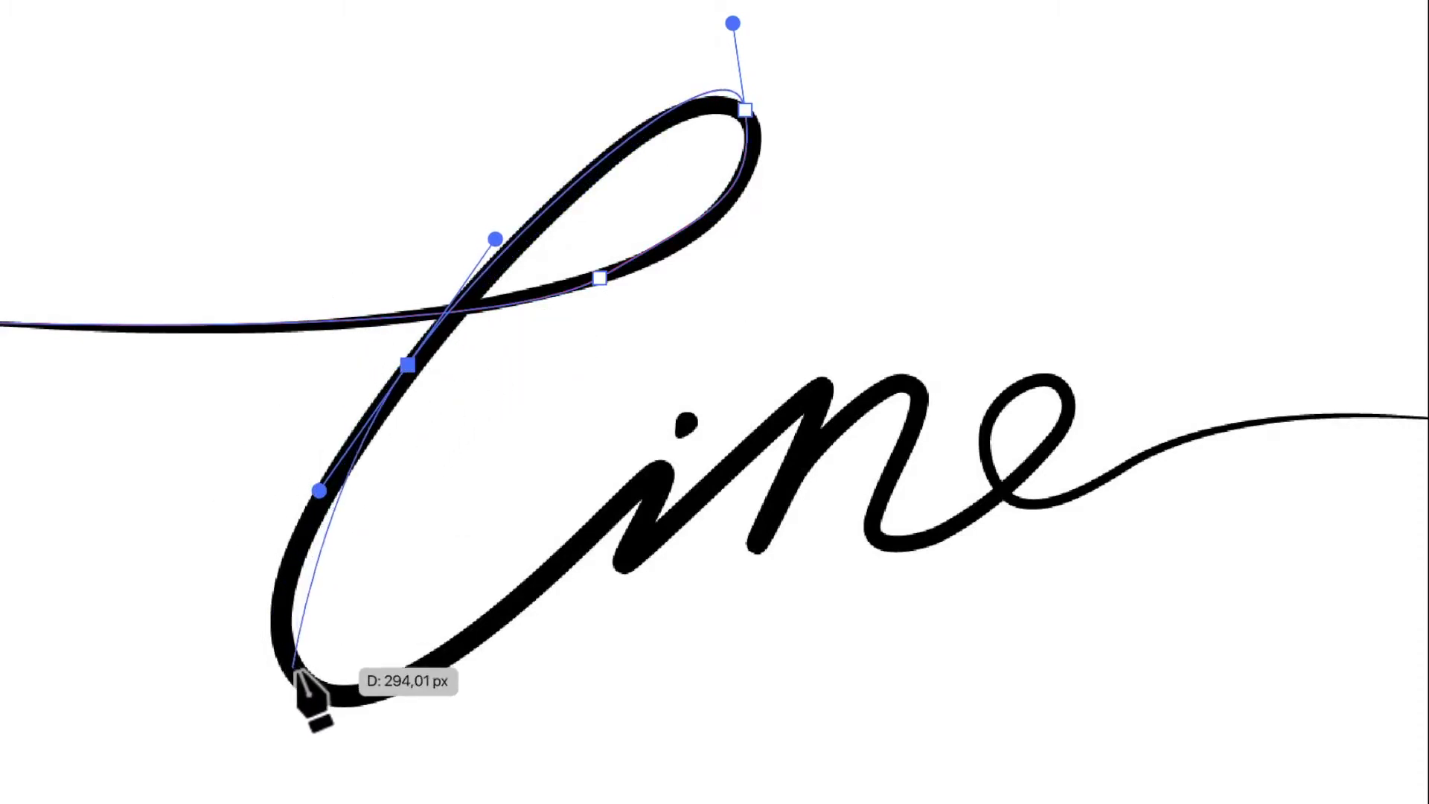
drag(295, 669, 348, 715)
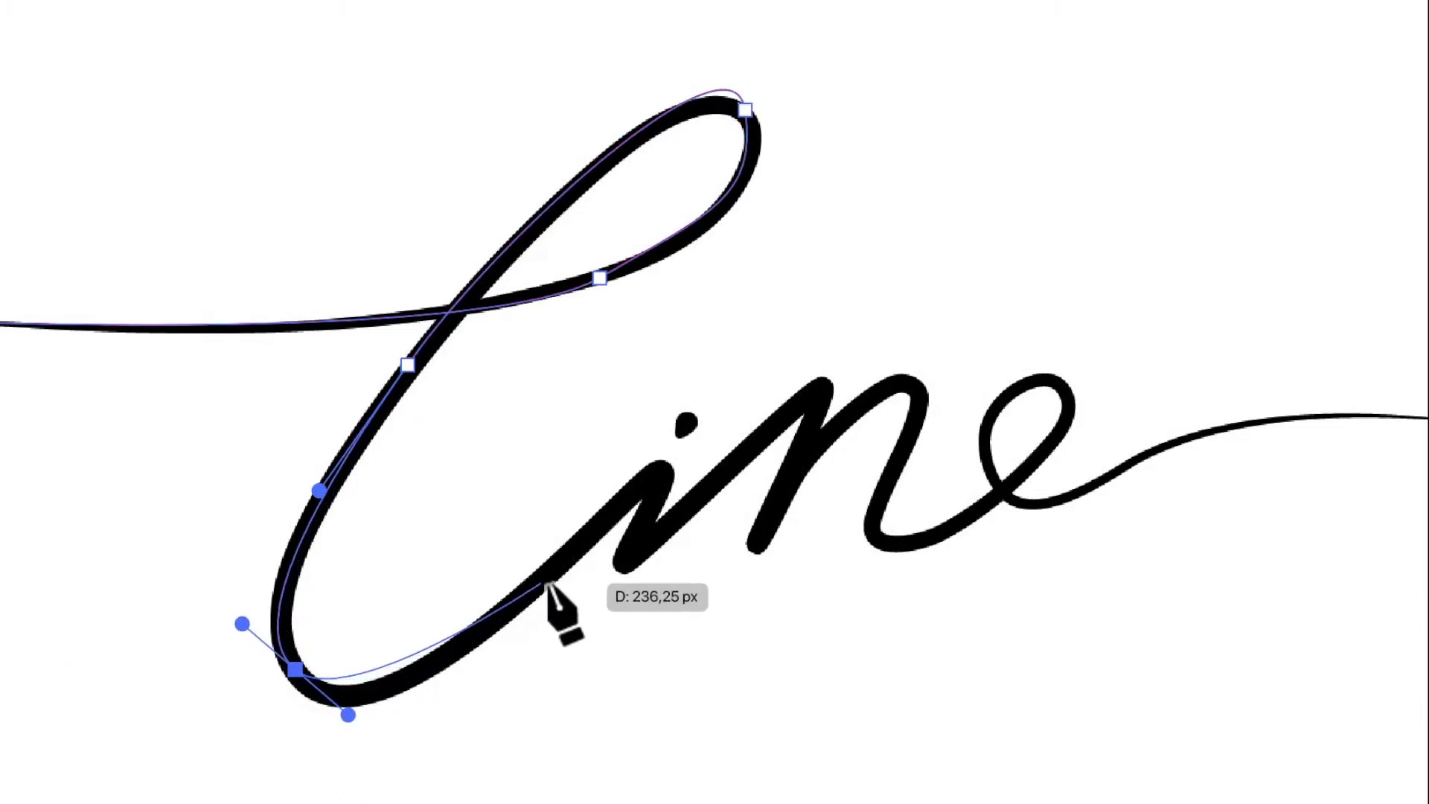
drag(491, 622, 569, 554)
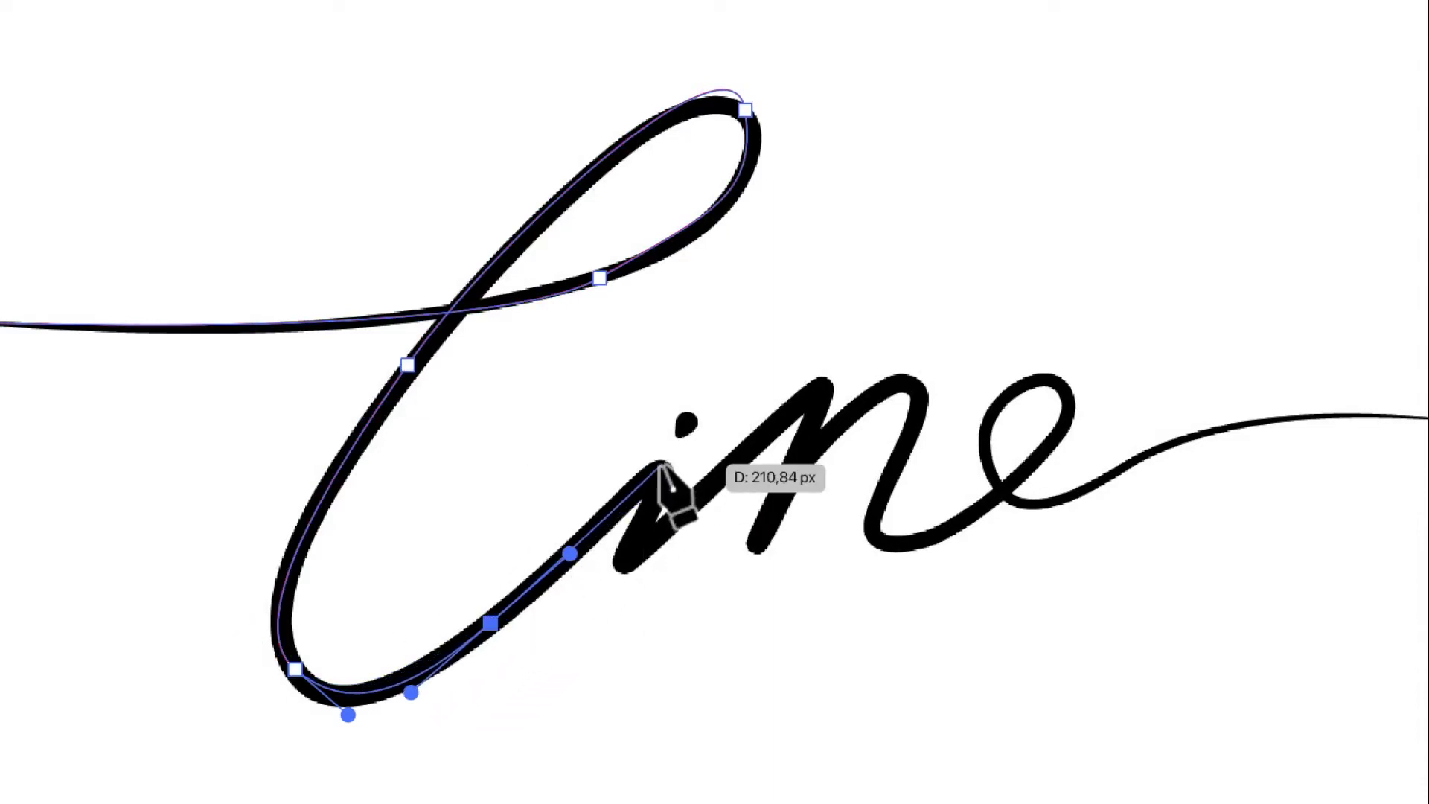
drag(659, 467, 672, 471)
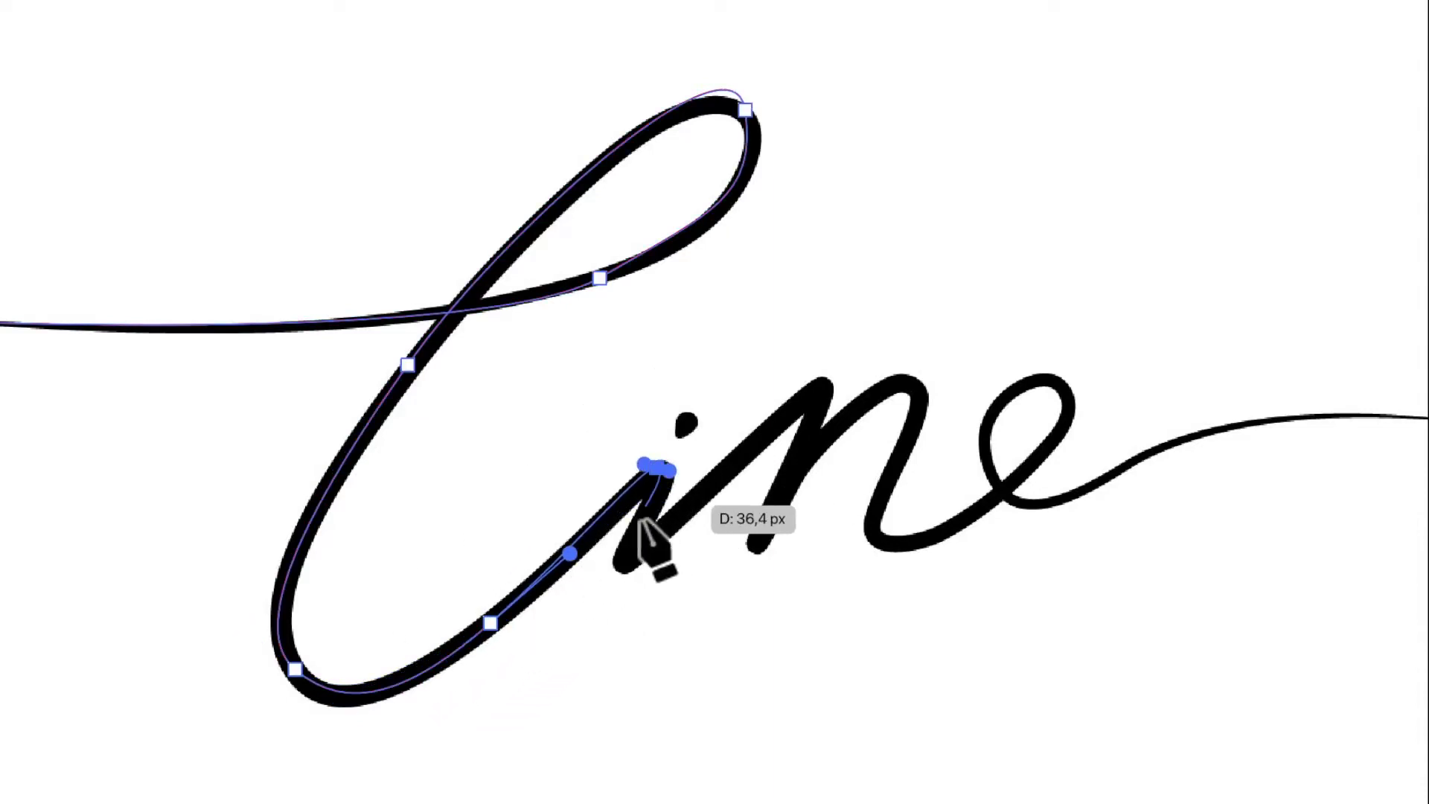
click(623, 560)
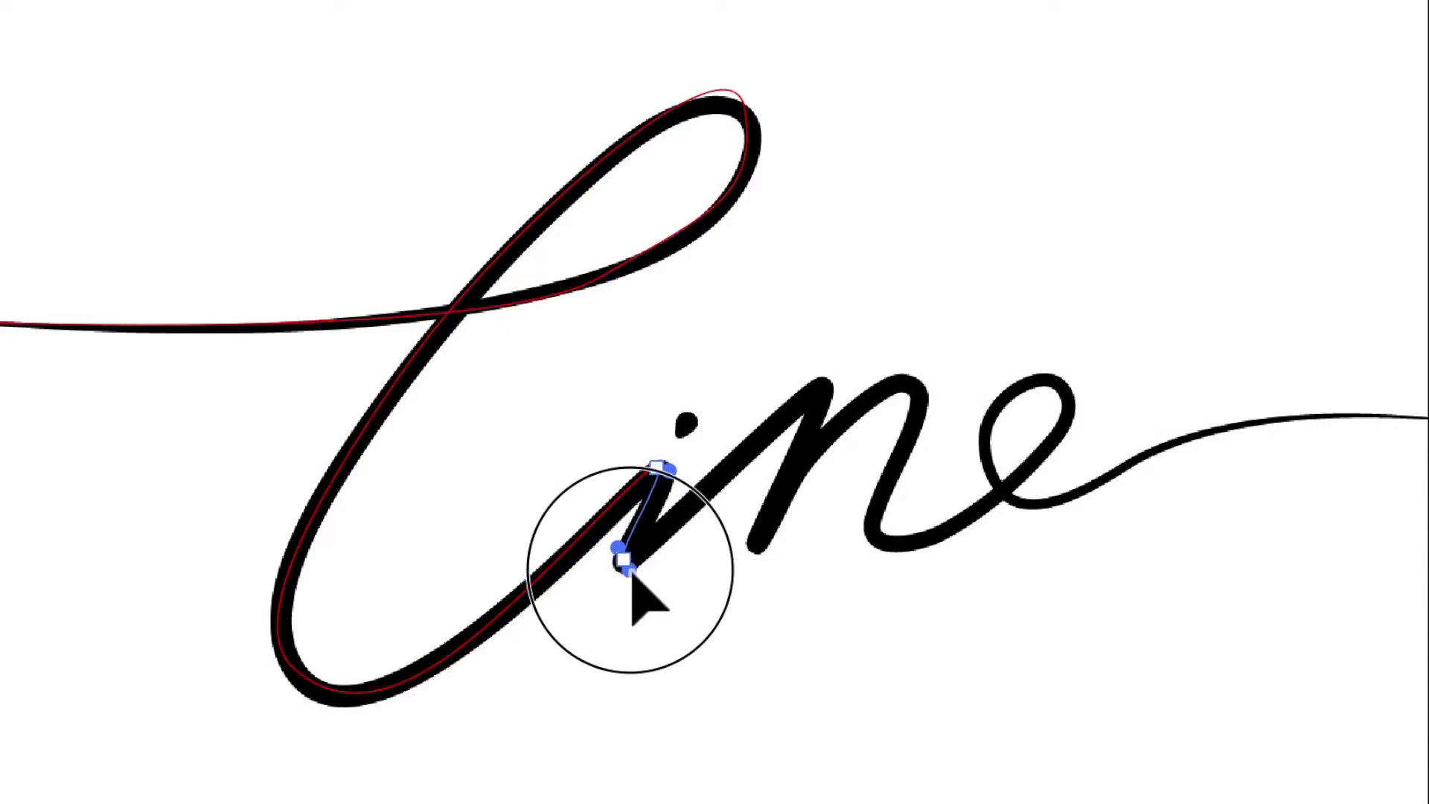
Continue the path over the n's arch down to the n-e joint.
click(818, 390)
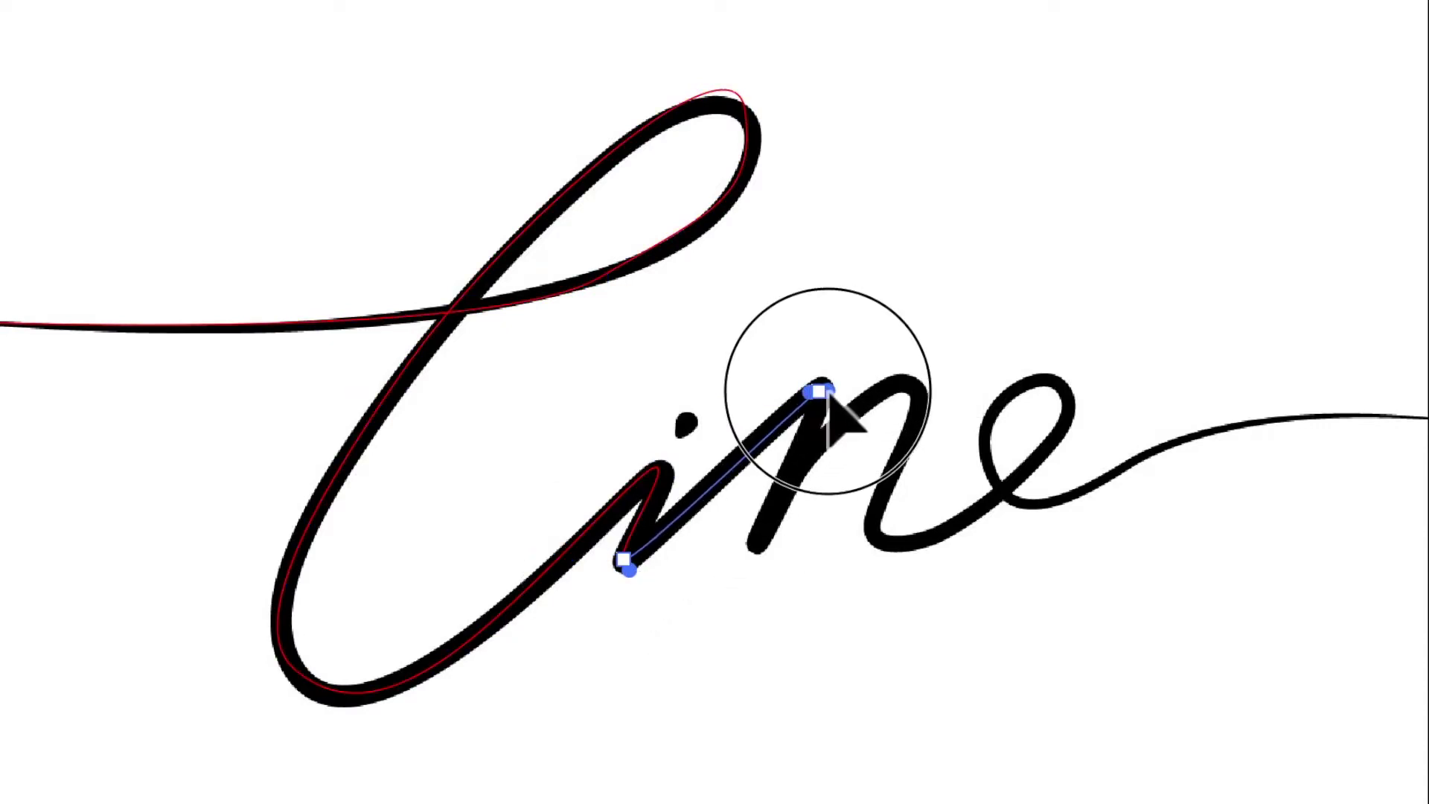
drag(826, 393, 832, 398)
click(757, 544)
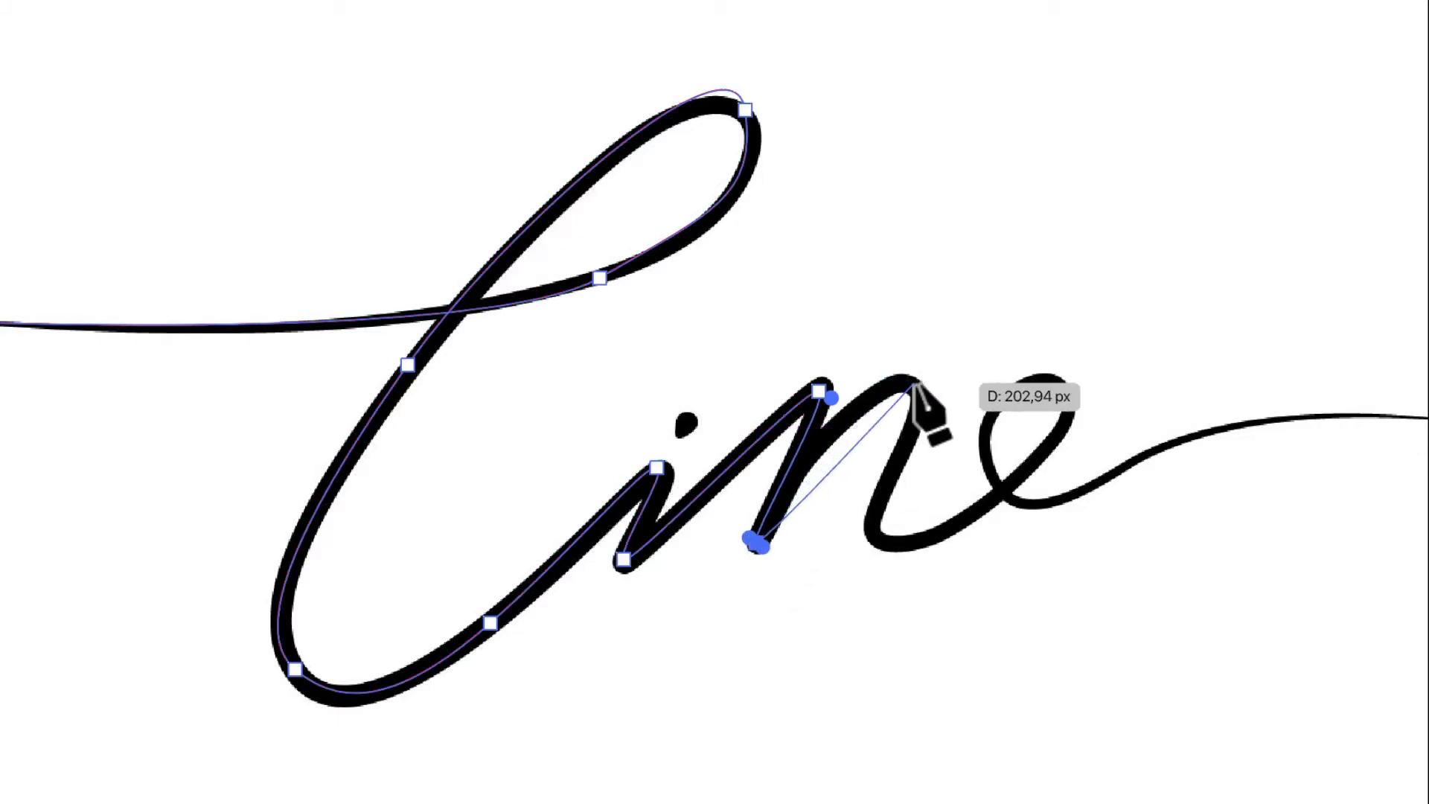
drag(908, 382, 954, 406)
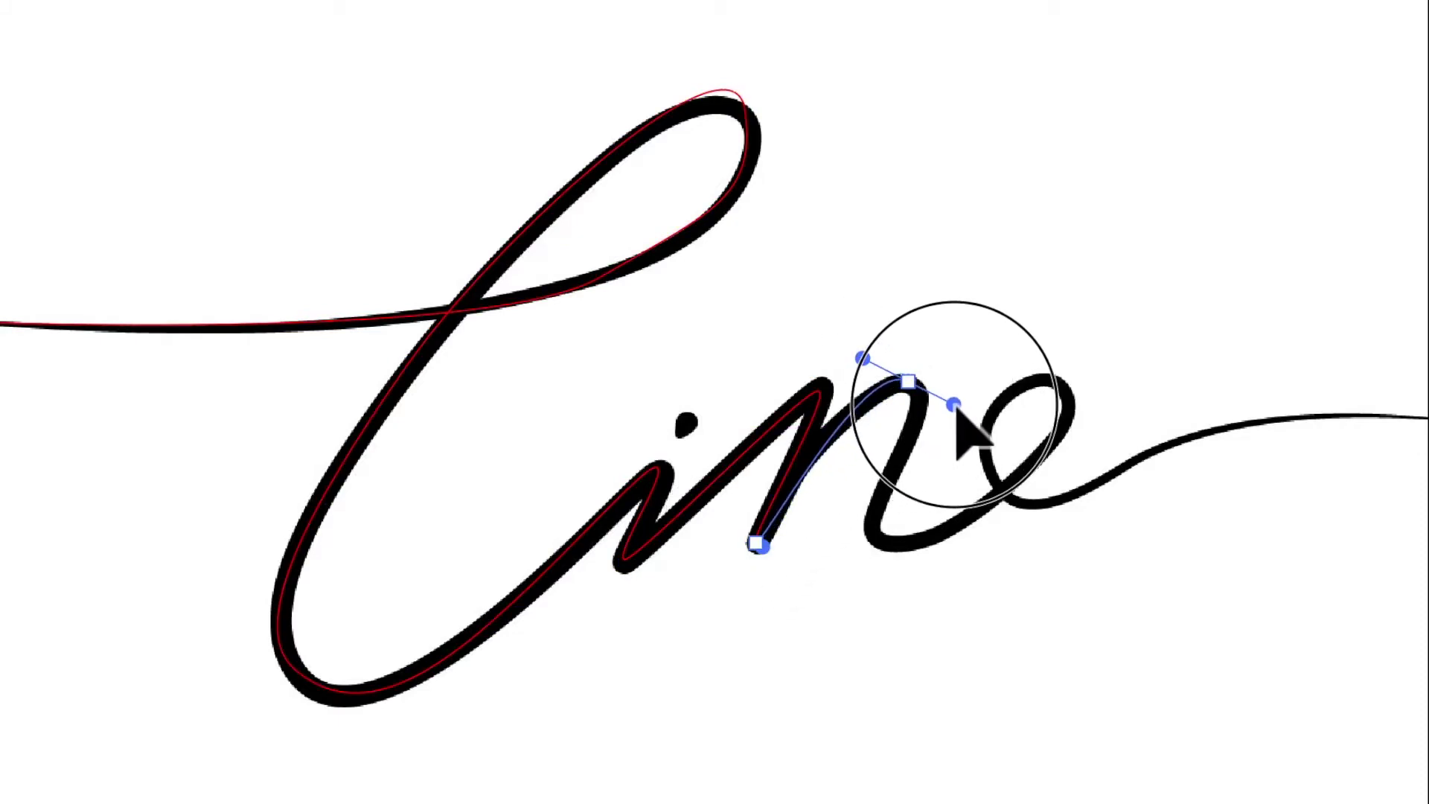
drag(956, 409, 955, 406)
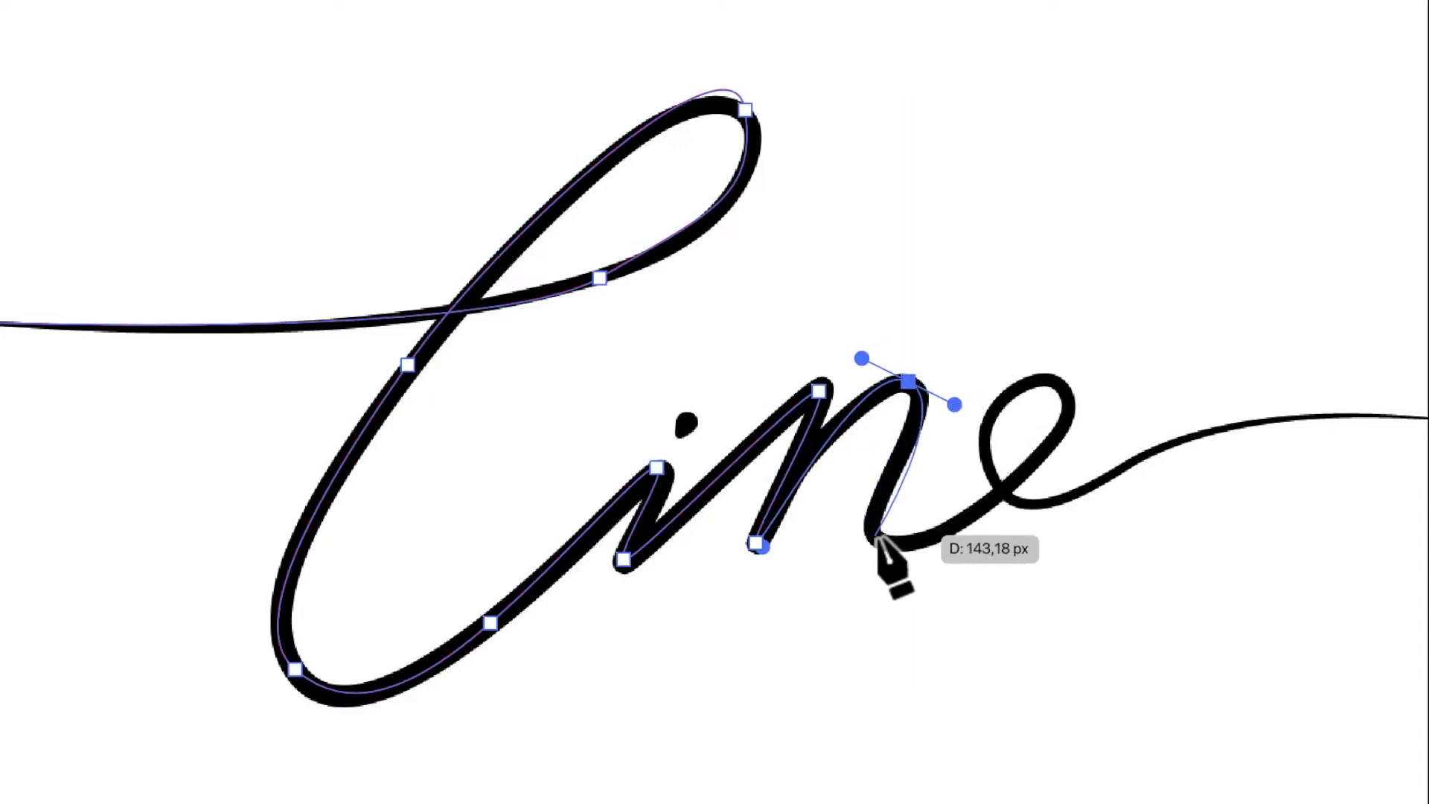
drag(877, 537, 891, 584)
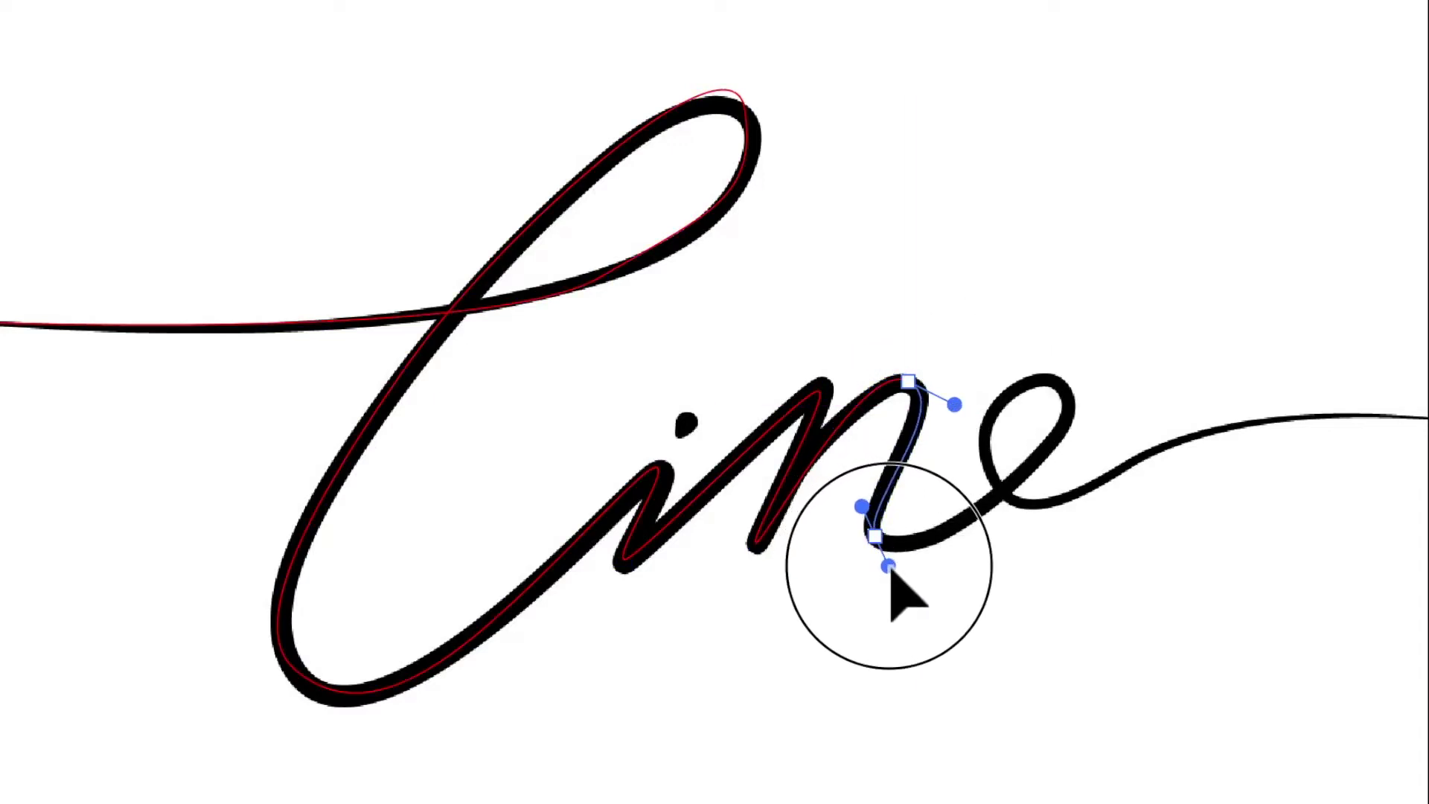
drag(989, 505, 998, 514)
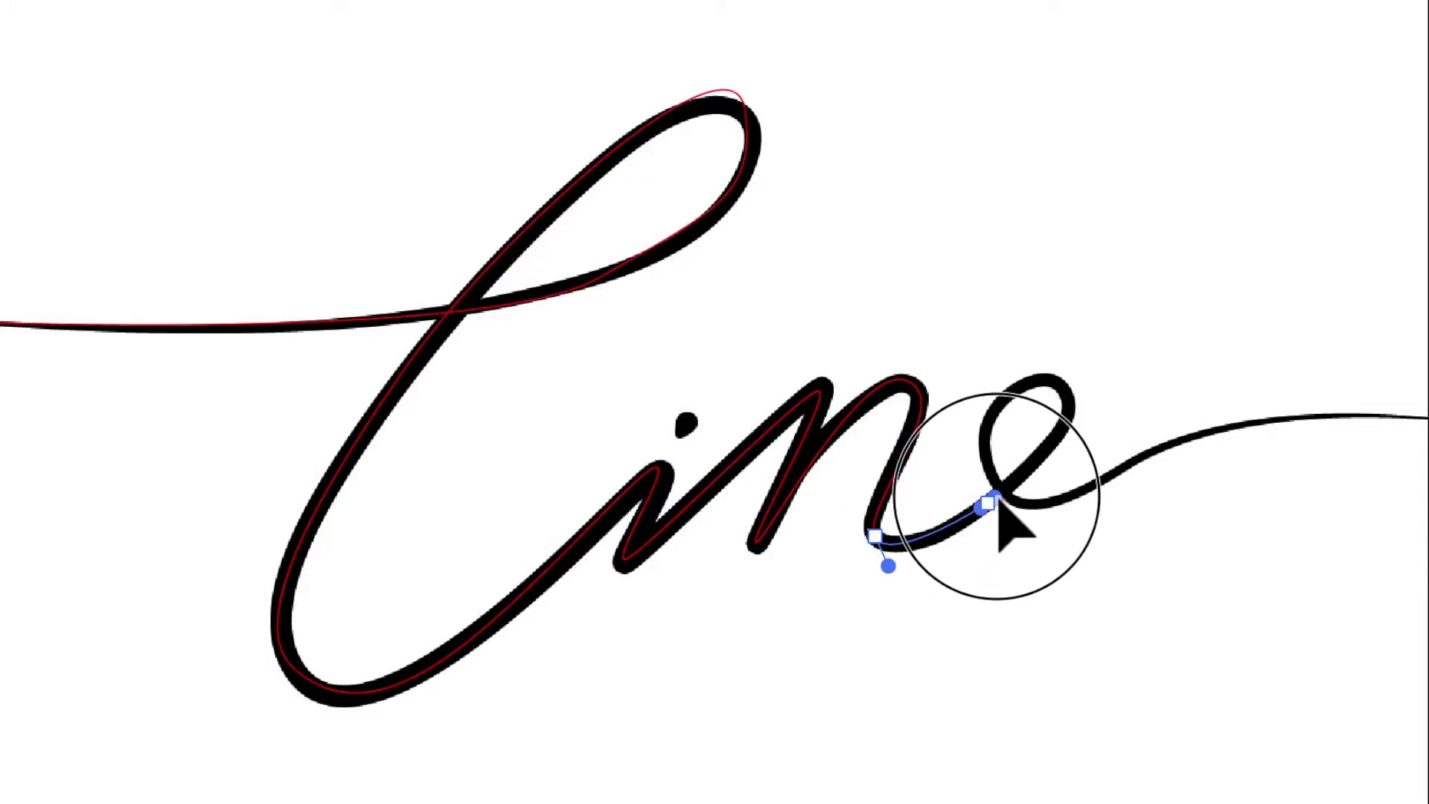
drag(998, 514, 1011, 482)
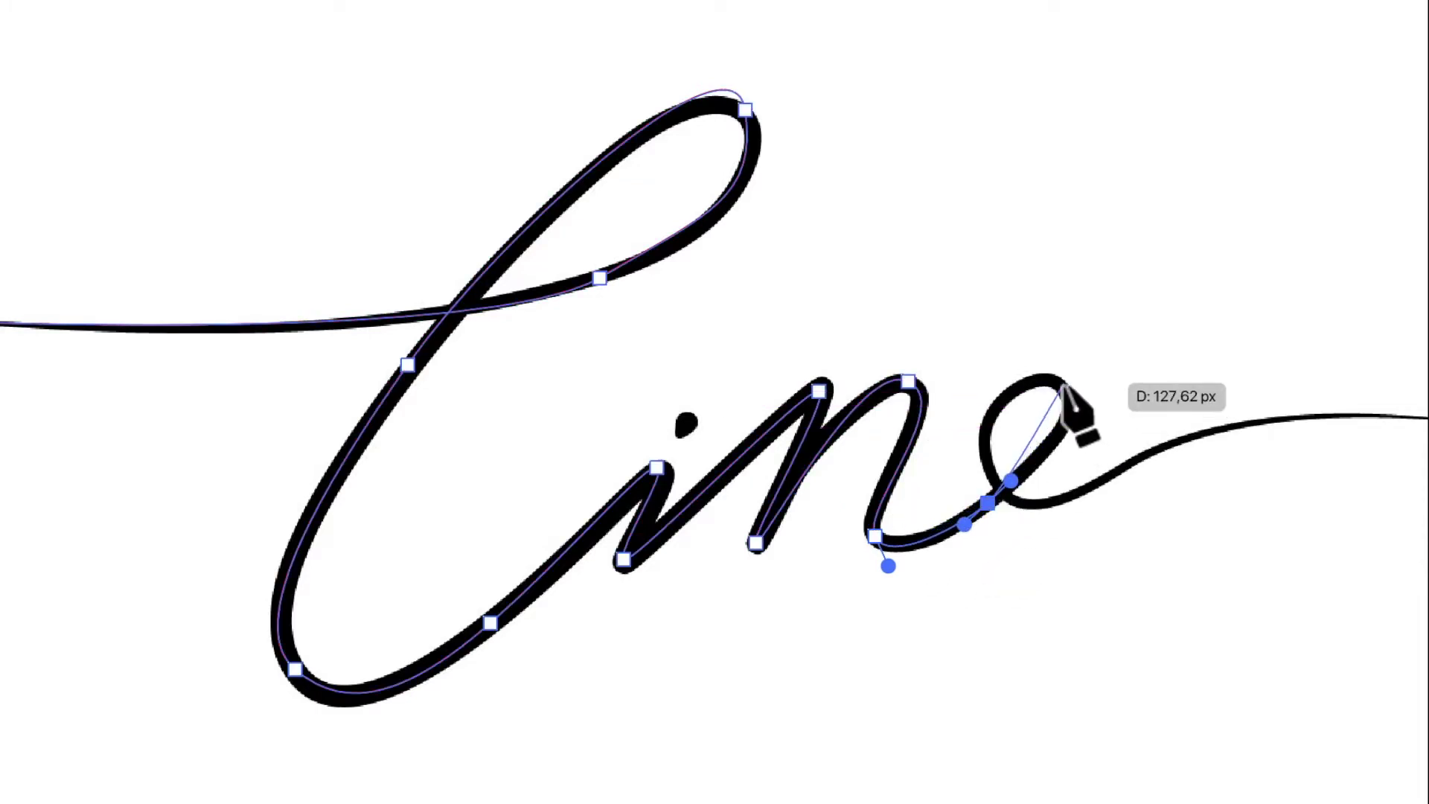
Trace around the e loop and out along the tail to its right end.
drag(1060, 384, 1027, 368)
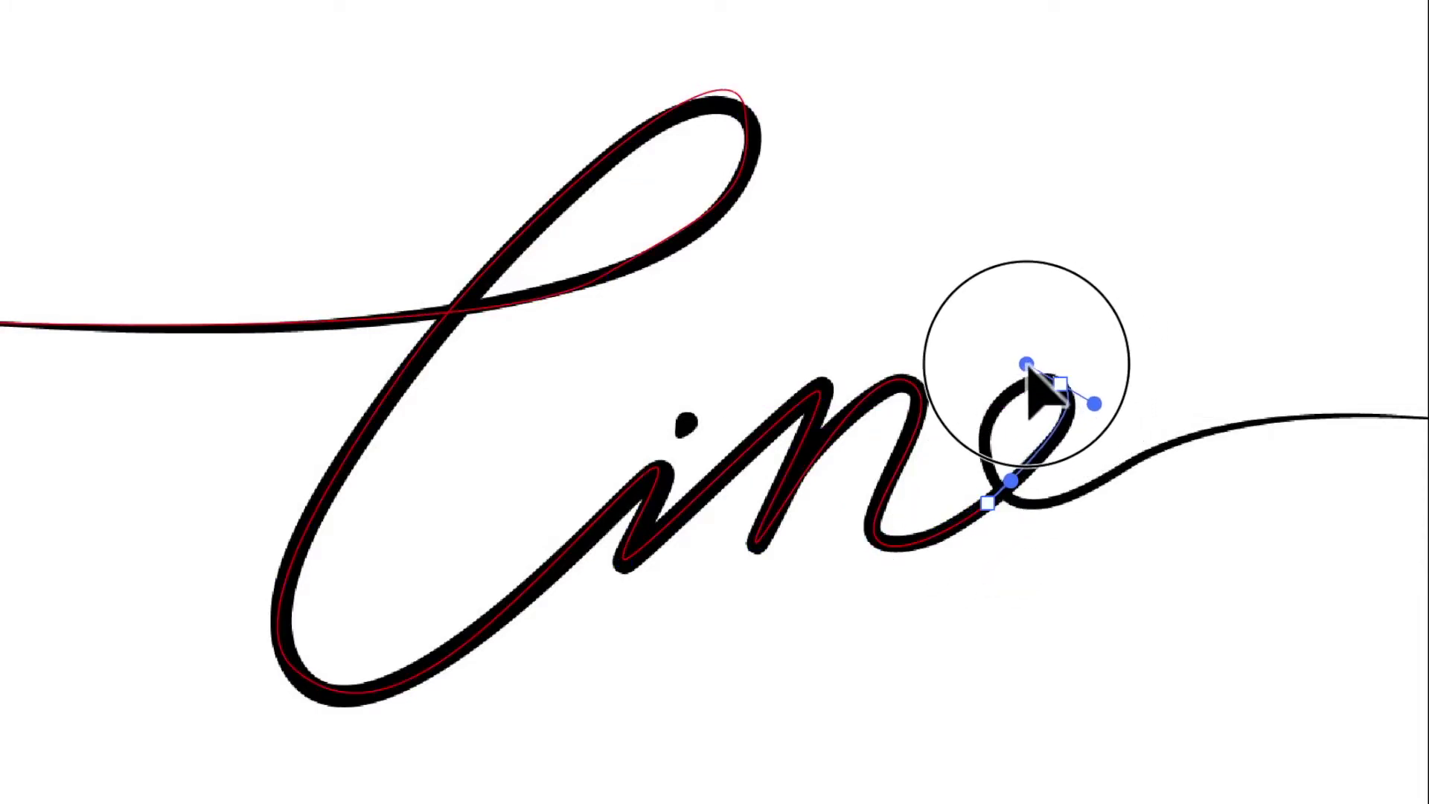
drag(1027, 368, 1020, 359)
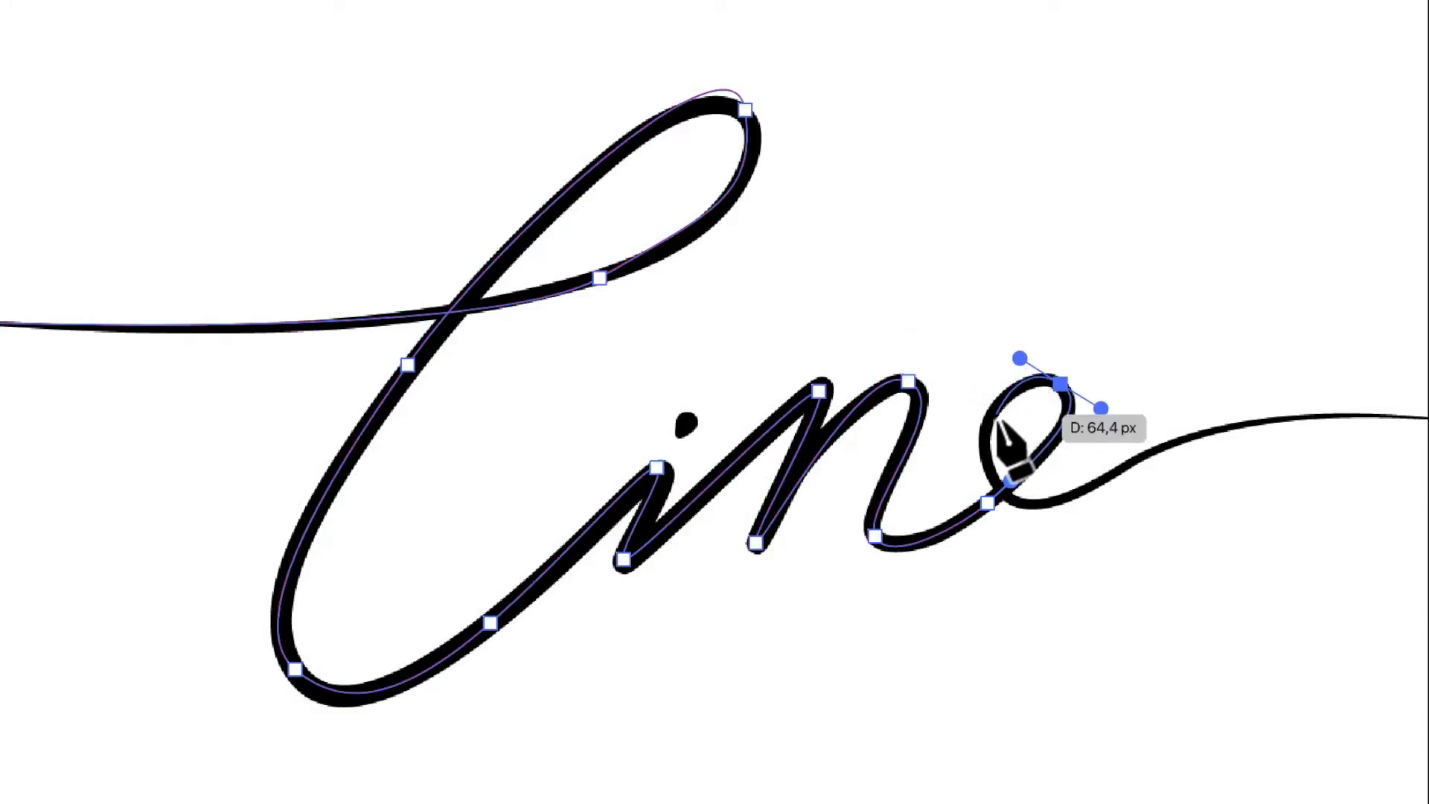
mouse_move(990, 429)
mouse_down()
mouse_move(1035, 513)
mouse_move(1072, 519)
mouse_up()
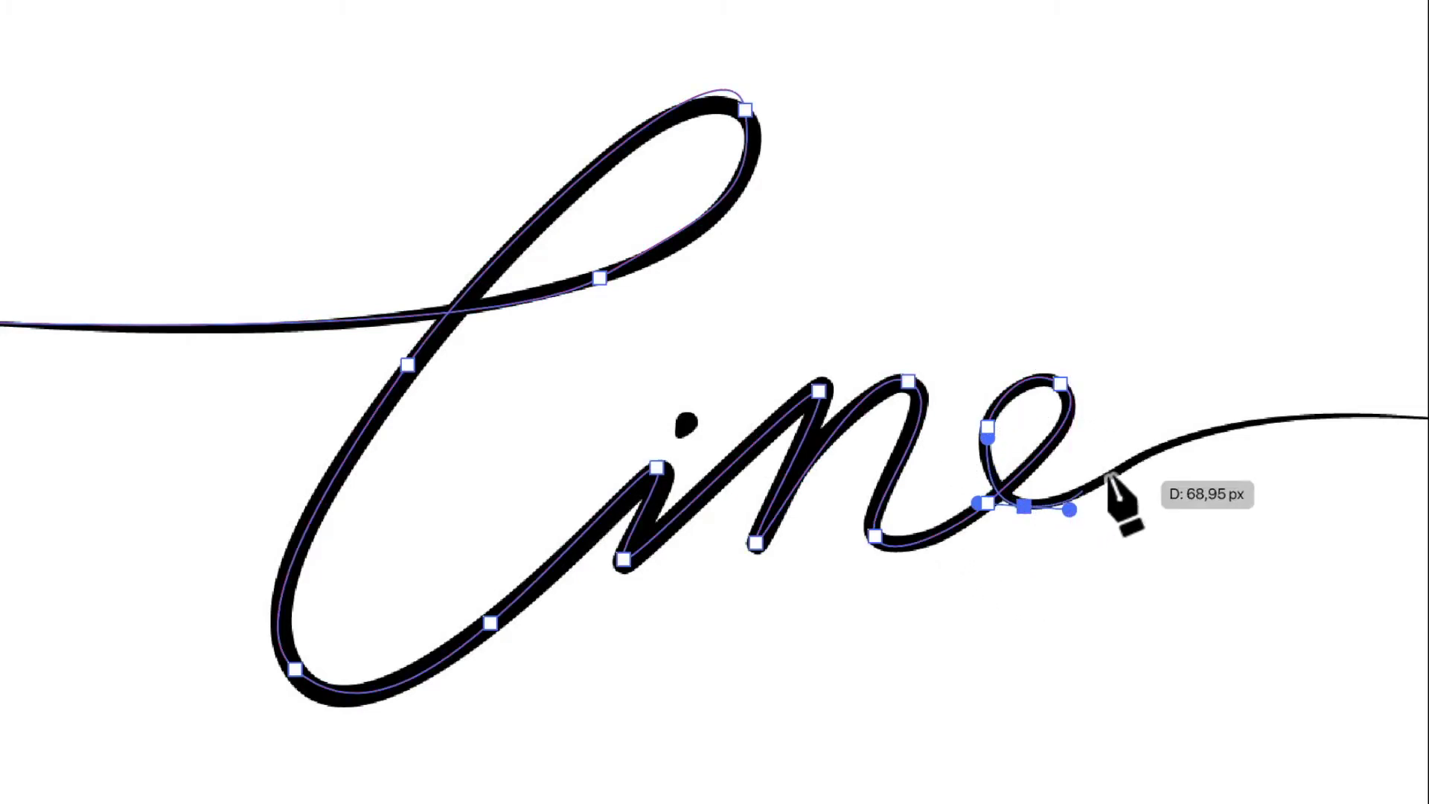
mouse_move(1150, 451)
mouse_down()
mouse_move(1161, 447)
mouse_move(1164, 471)
mouse_up()
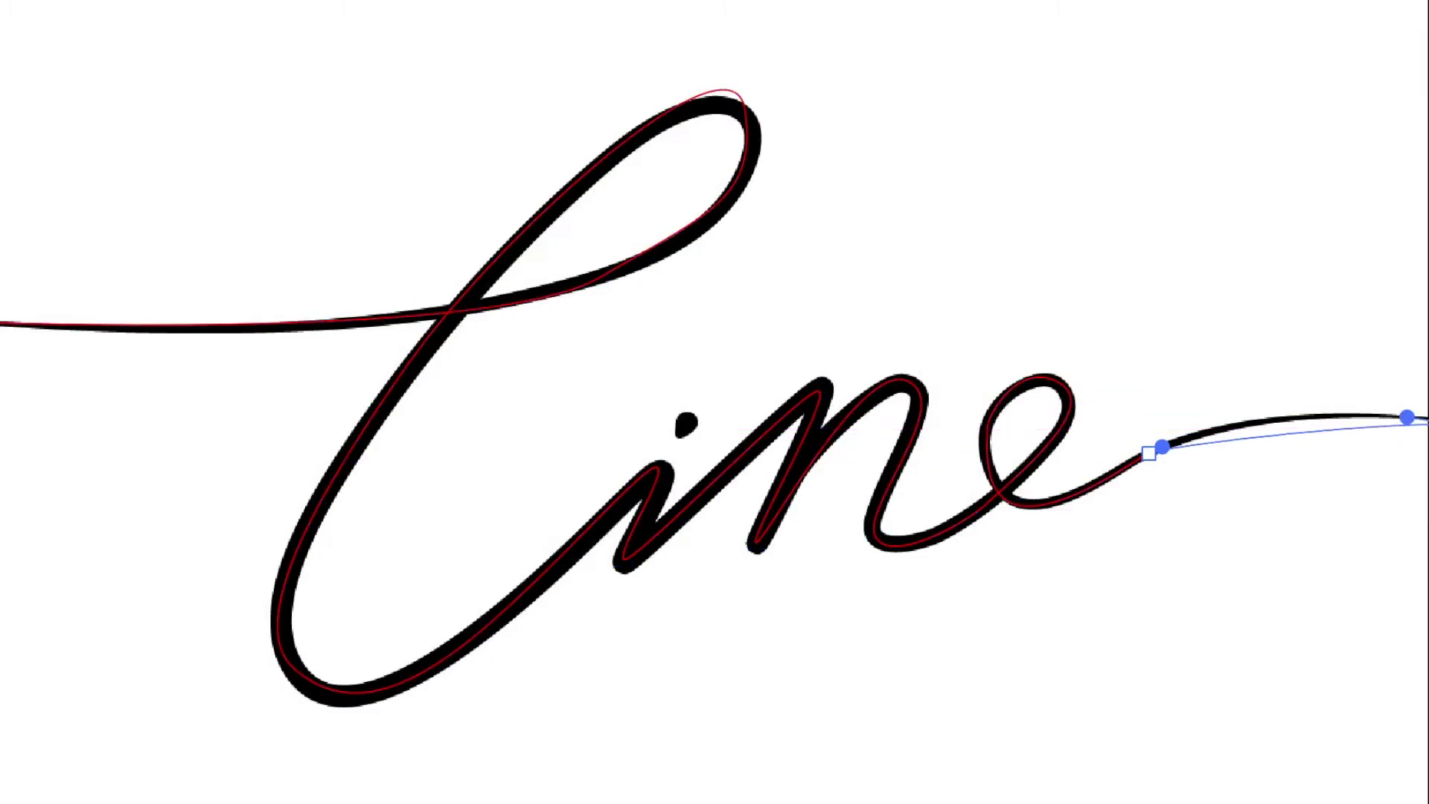
scroll(715, 402, right, 4)
drag(1320, 427, 1428, 466)
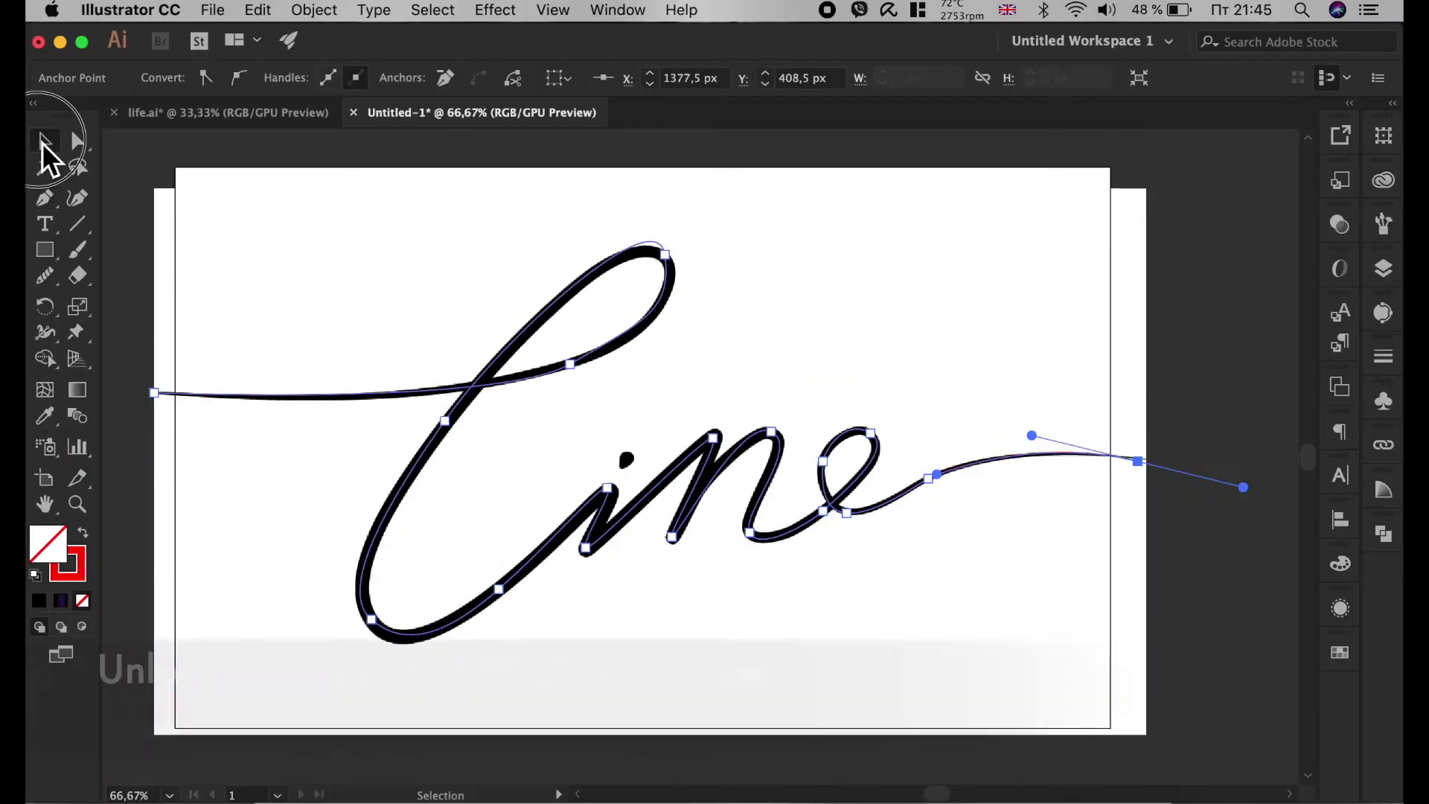
Unlock and delete the line.jpg sketch, then select the traced red path.
click(44, 141)
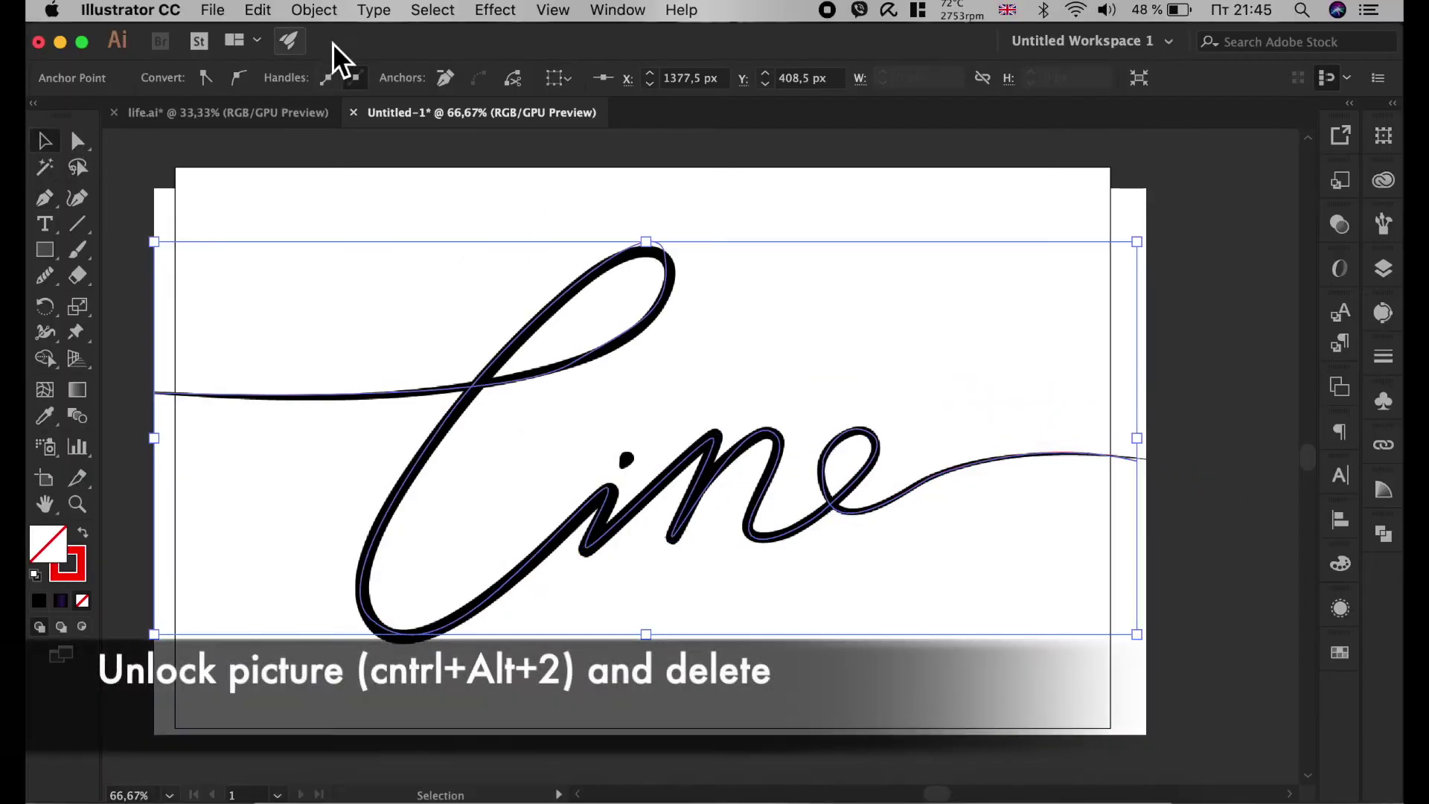
click(315, 9)
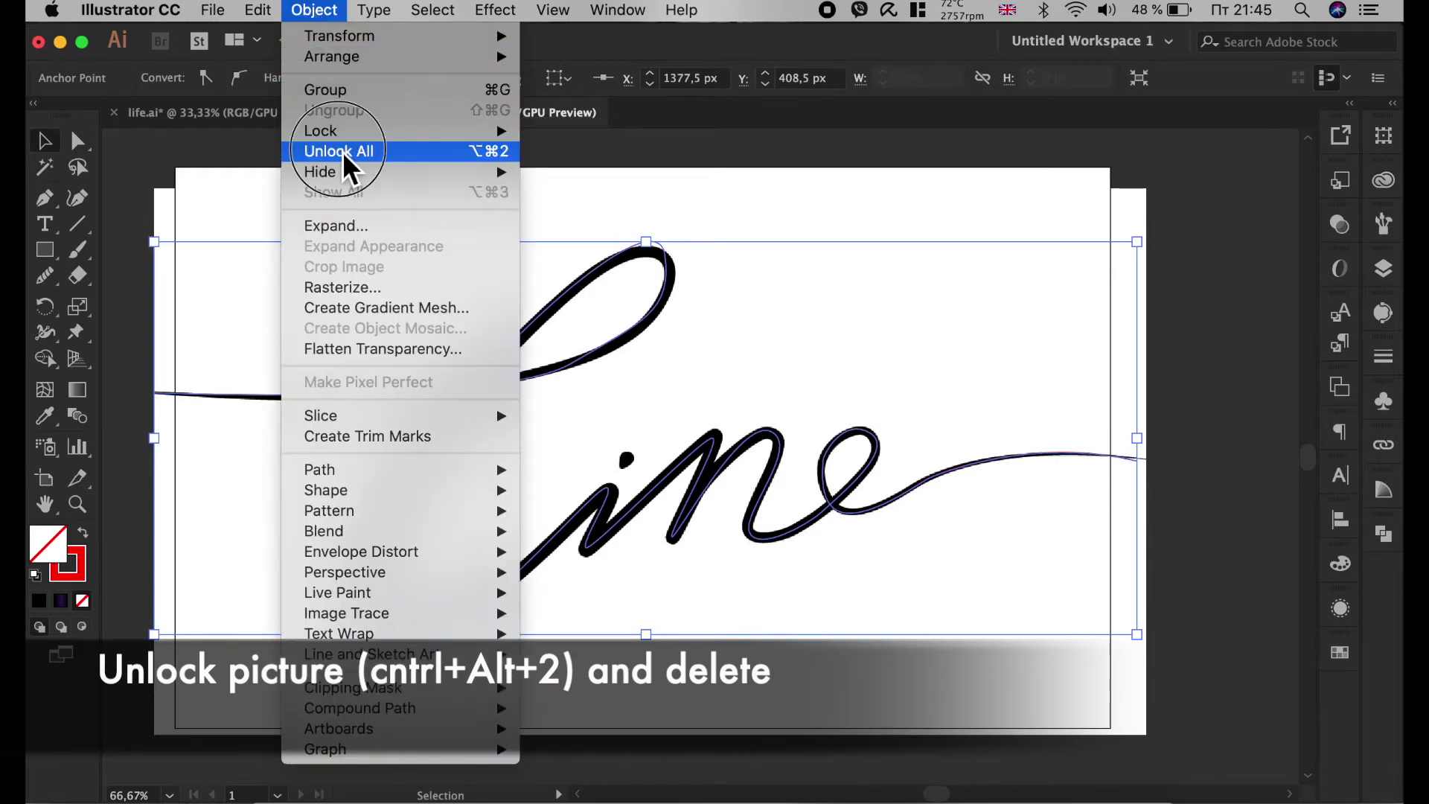
click(342, 150)
key(Delete)
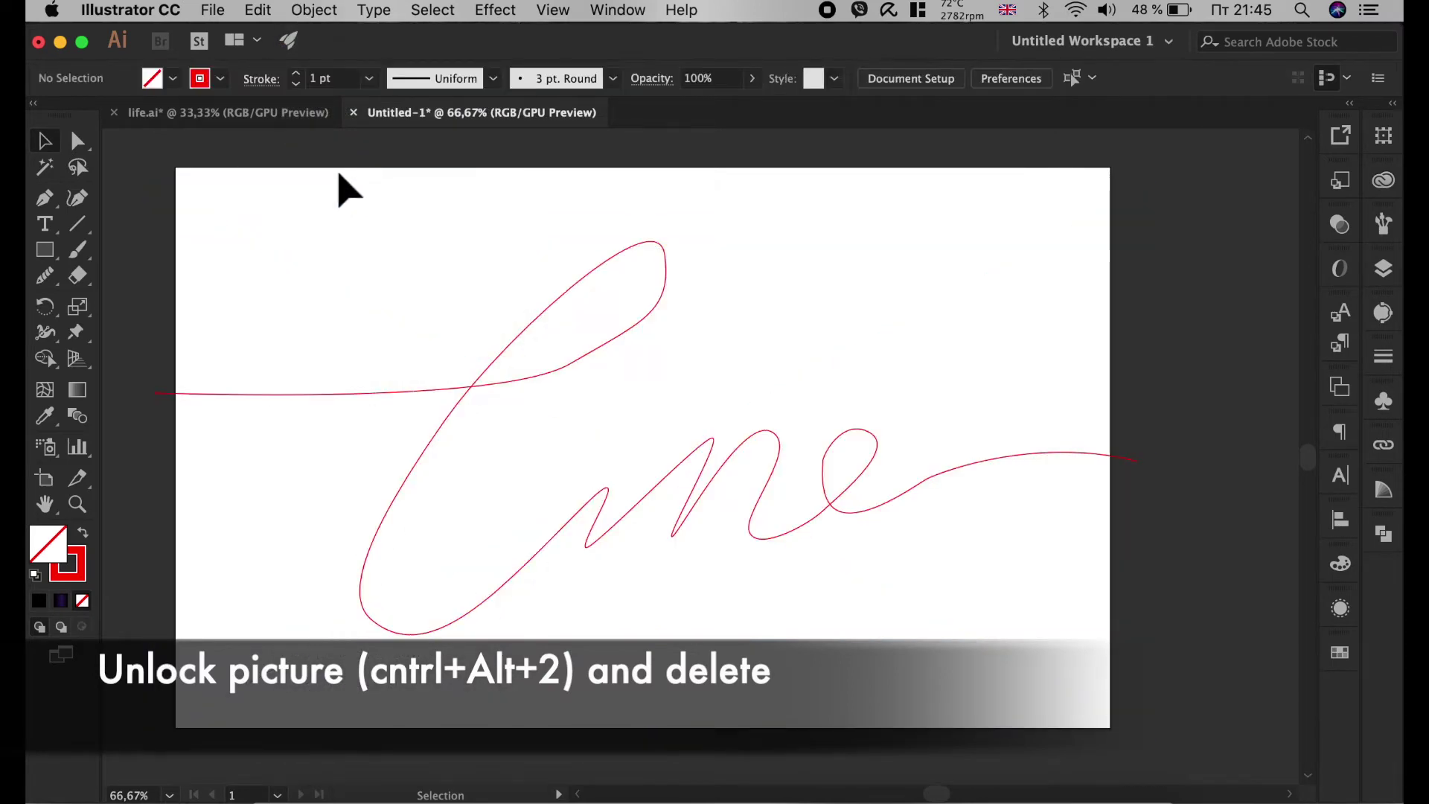
click(467, 388)
click(45, 277)
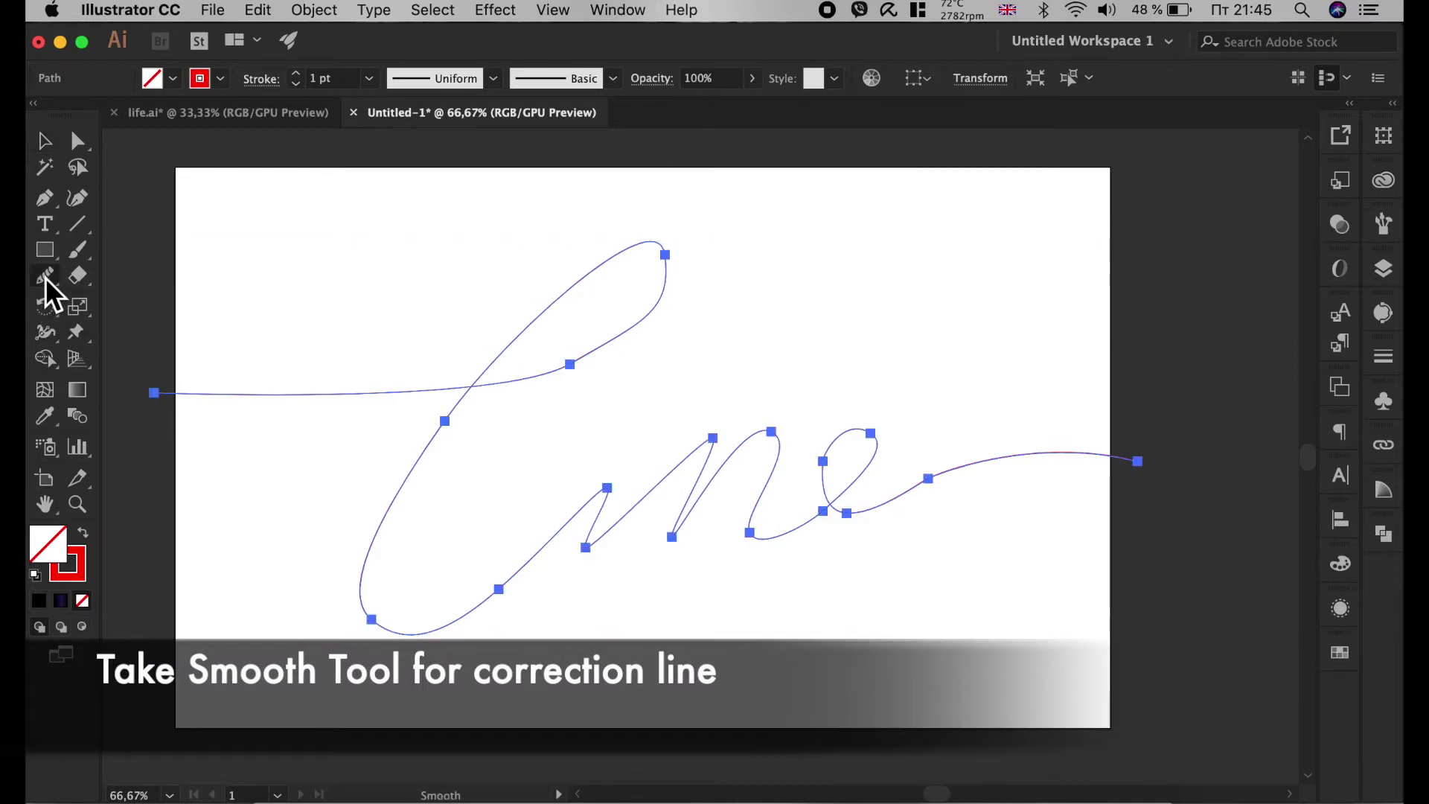
Smooth the L's upper loop, lower-left curve and bottom curve.
mouse_move(655, 272)
mouse_down()
mouse_move(536, 409)
mouse_move(602, 357)
mouse_up()
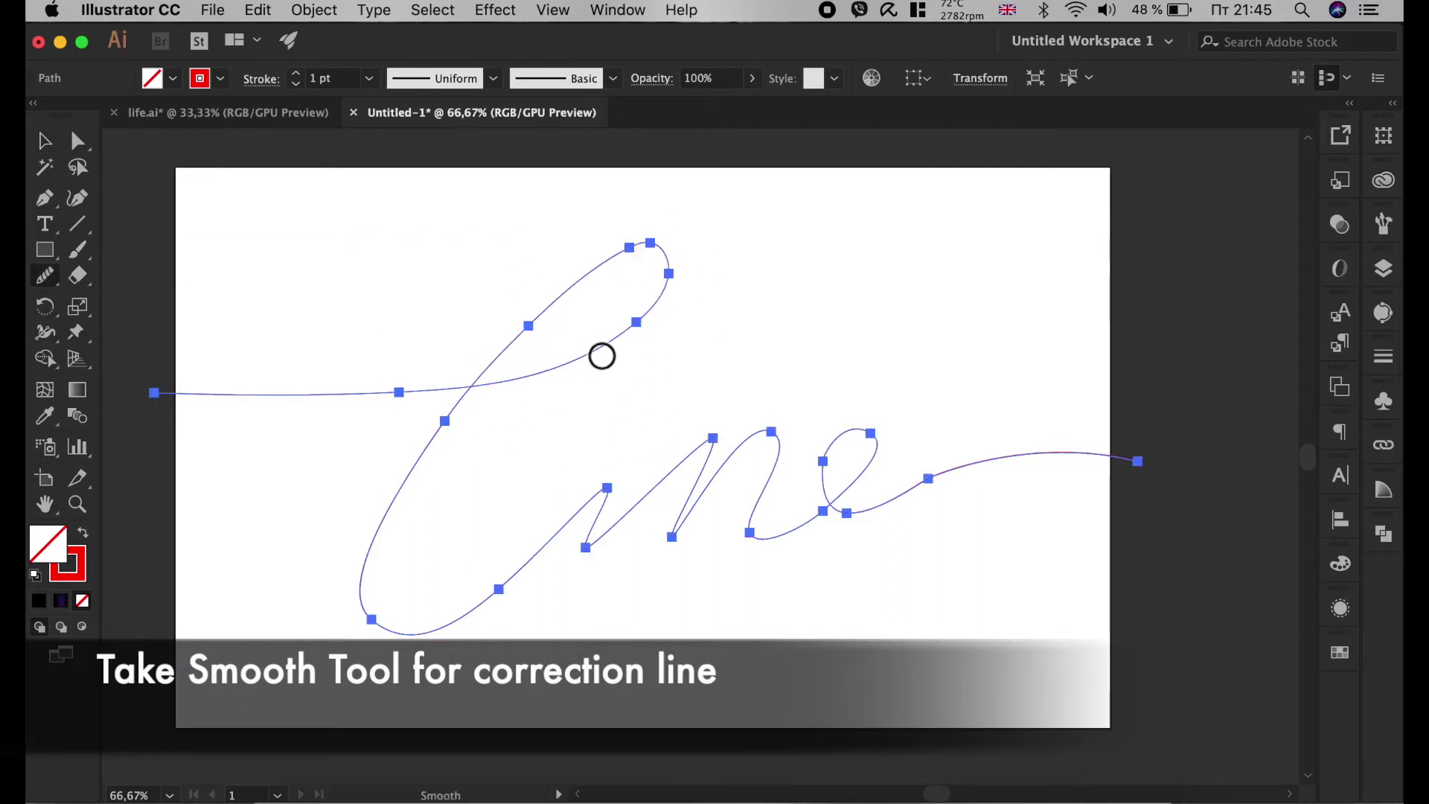
drag(380, 559, 448, 617)
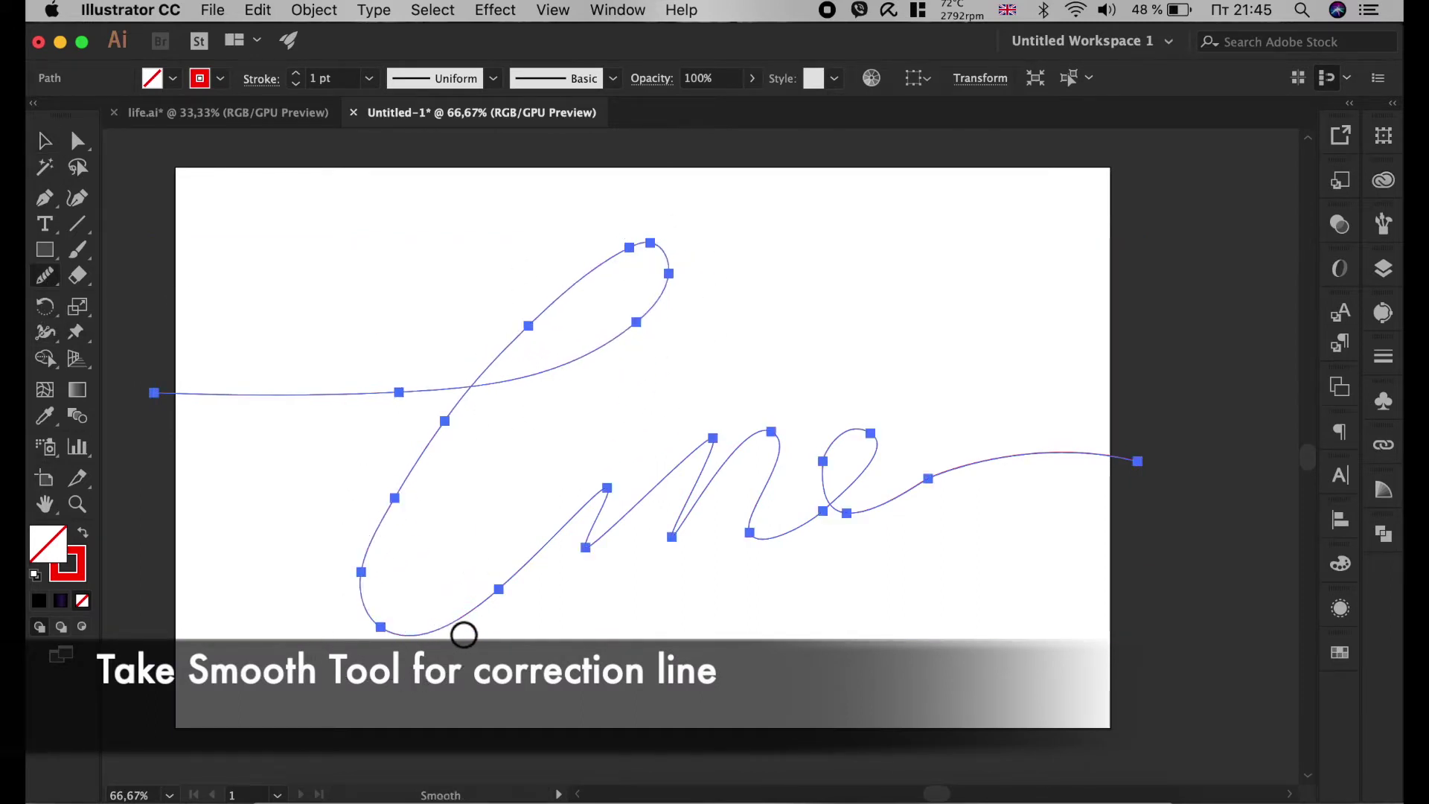
drag(389, 653, 533, 576)
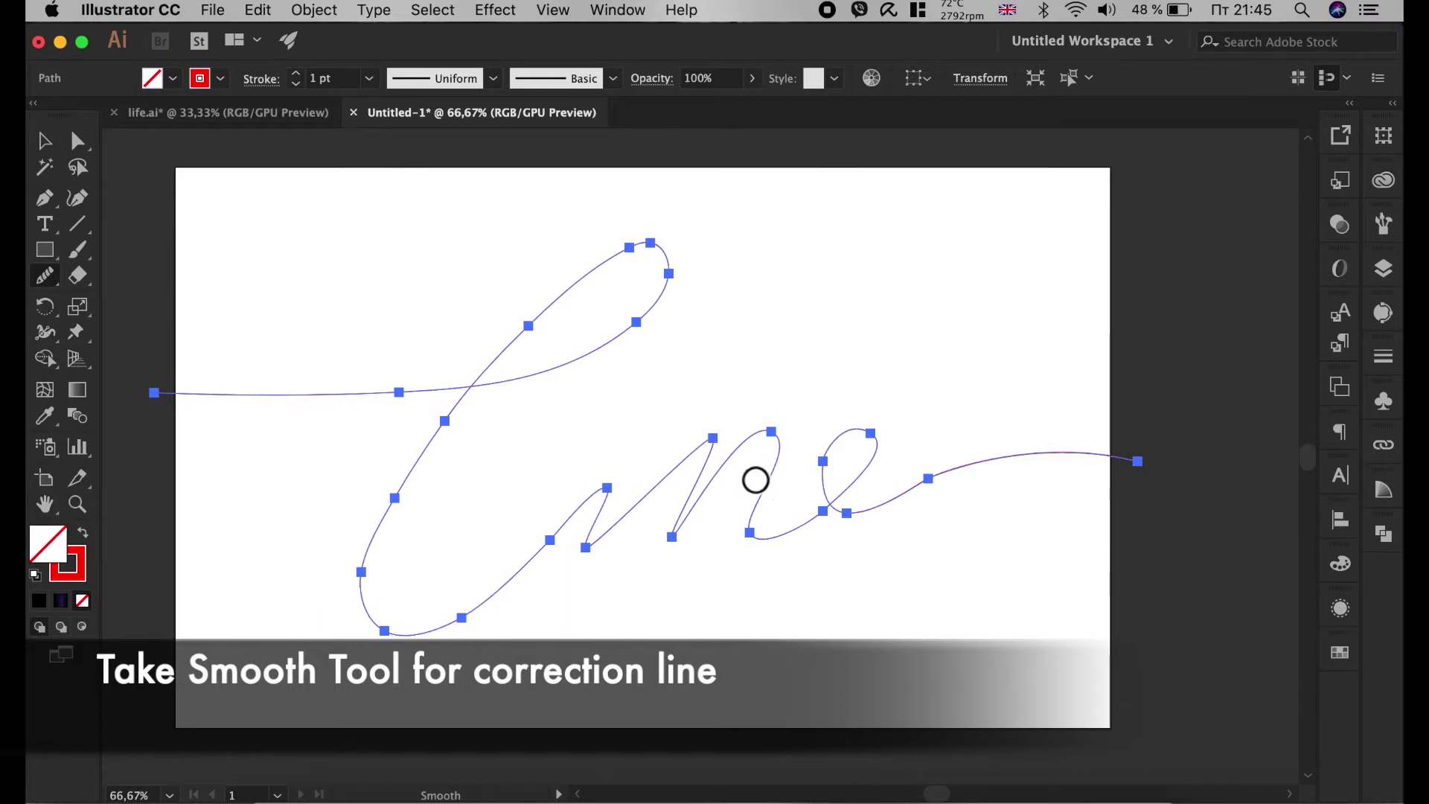
scroll(903, 494, up, 2)
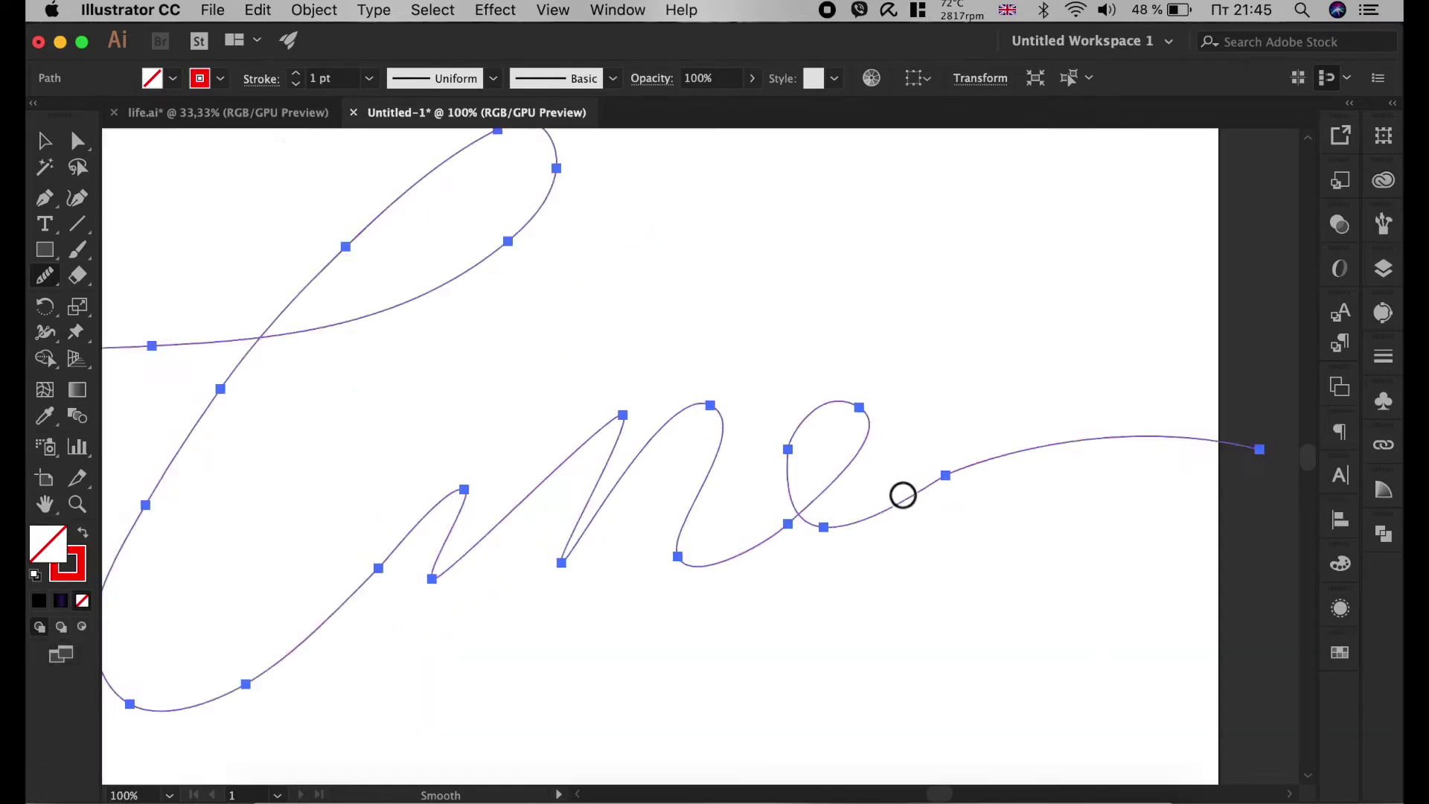
scroll(897, 475, up, 2)
Smooth the e loop and the tail stroke, then deselect the path.
mouse_move(860, 378)
mouse_down()
mouse_move(791, 534)
mouse_move(606, 622)
mouse_up()
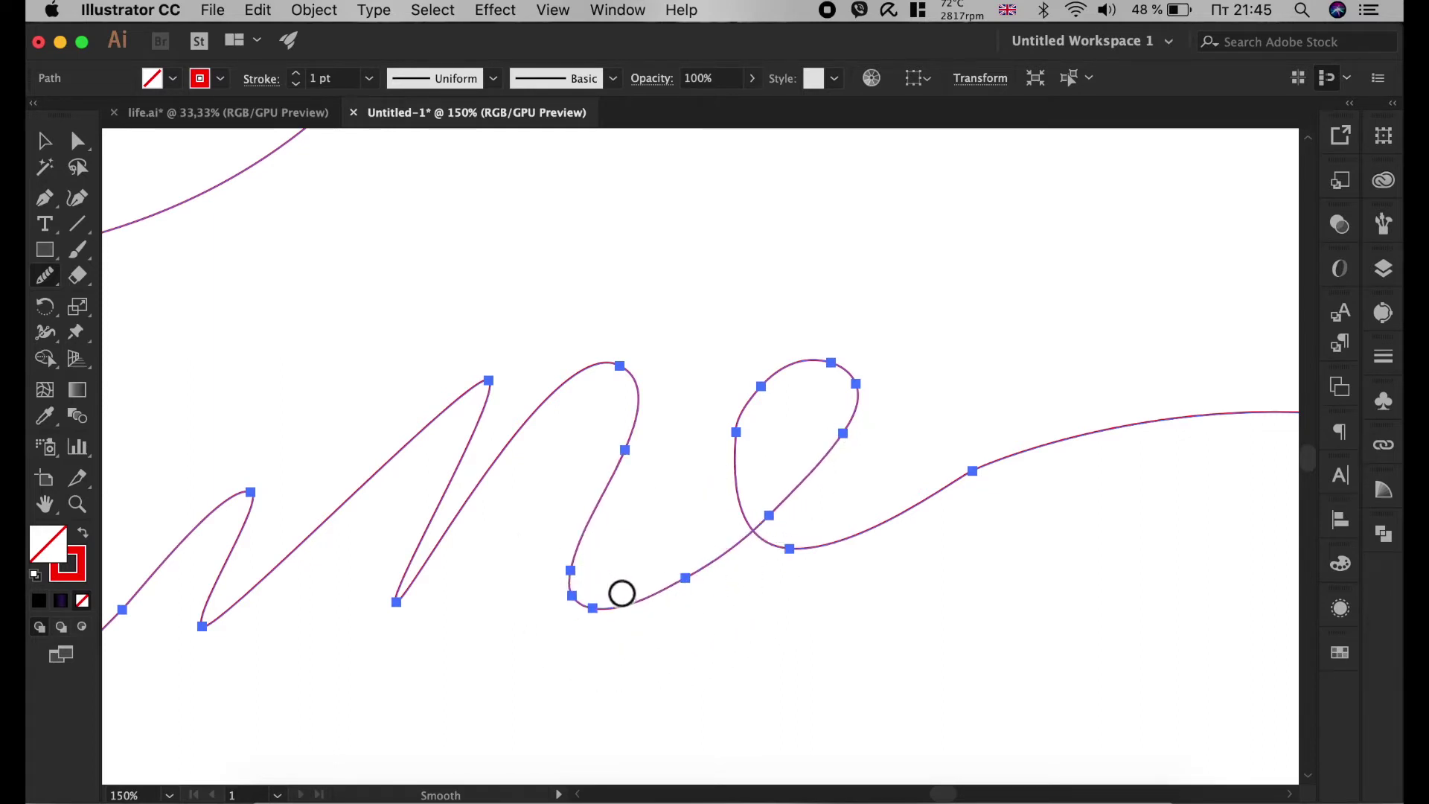
scroll(835, 541, down, 2)
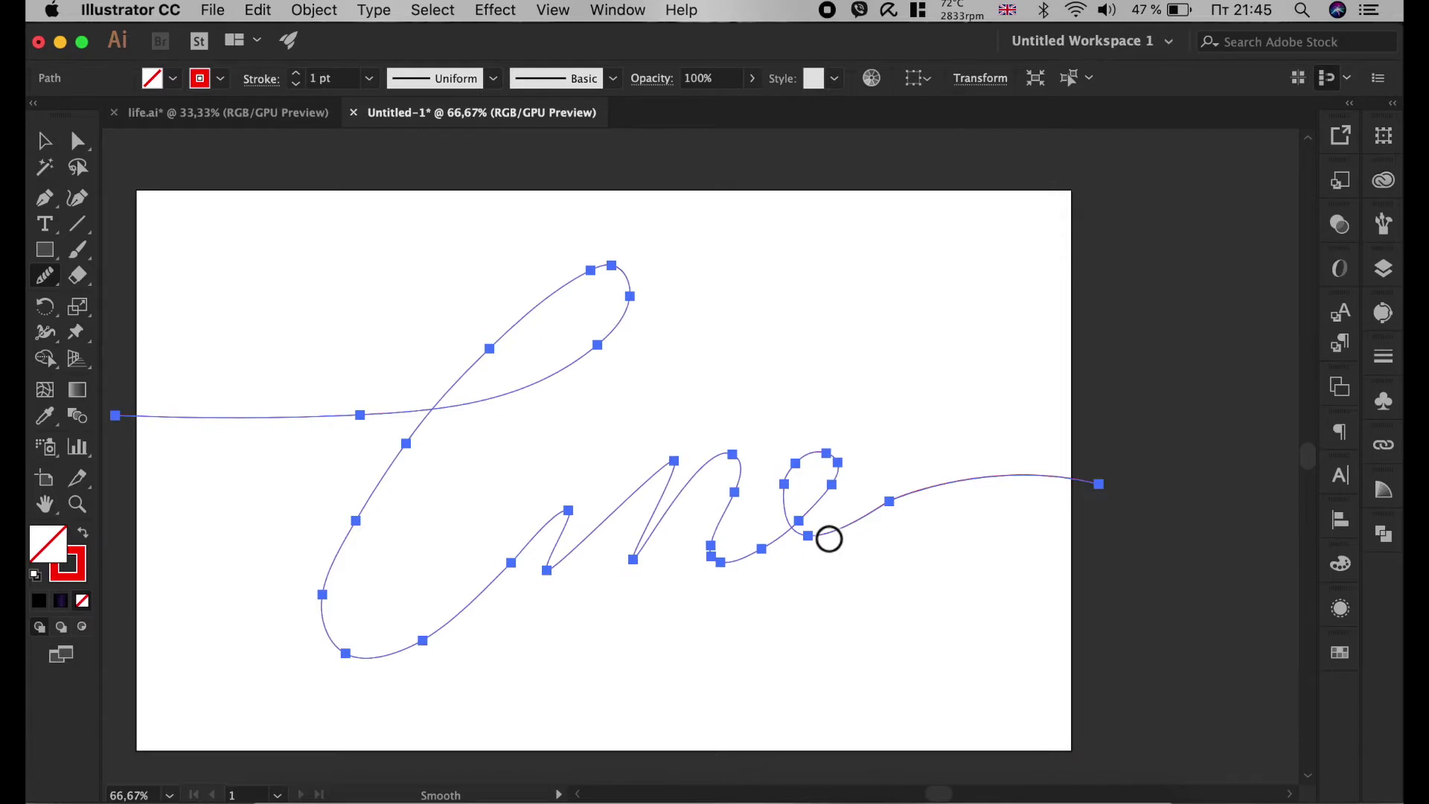
drag(876, 531, 1052, 479)
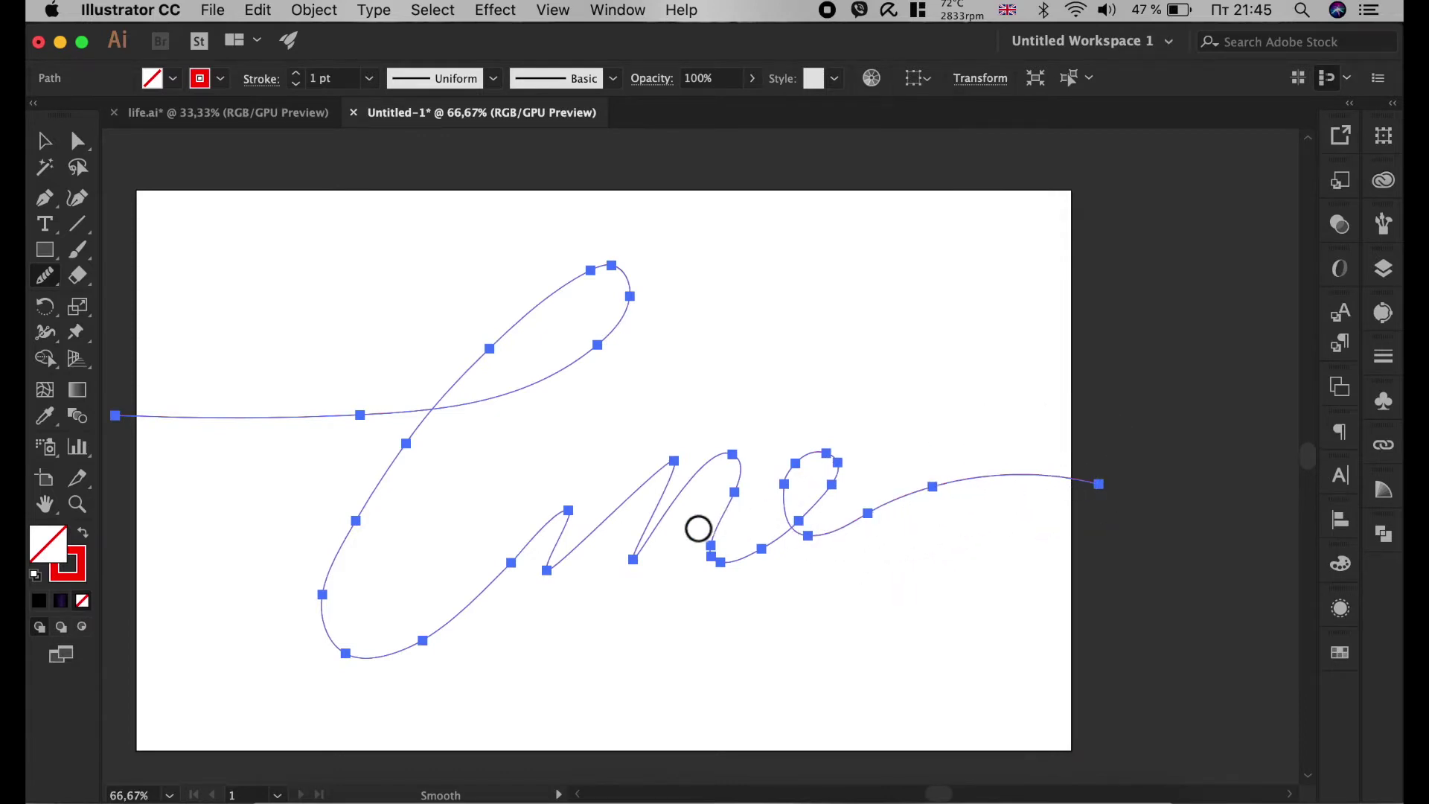
key(v)
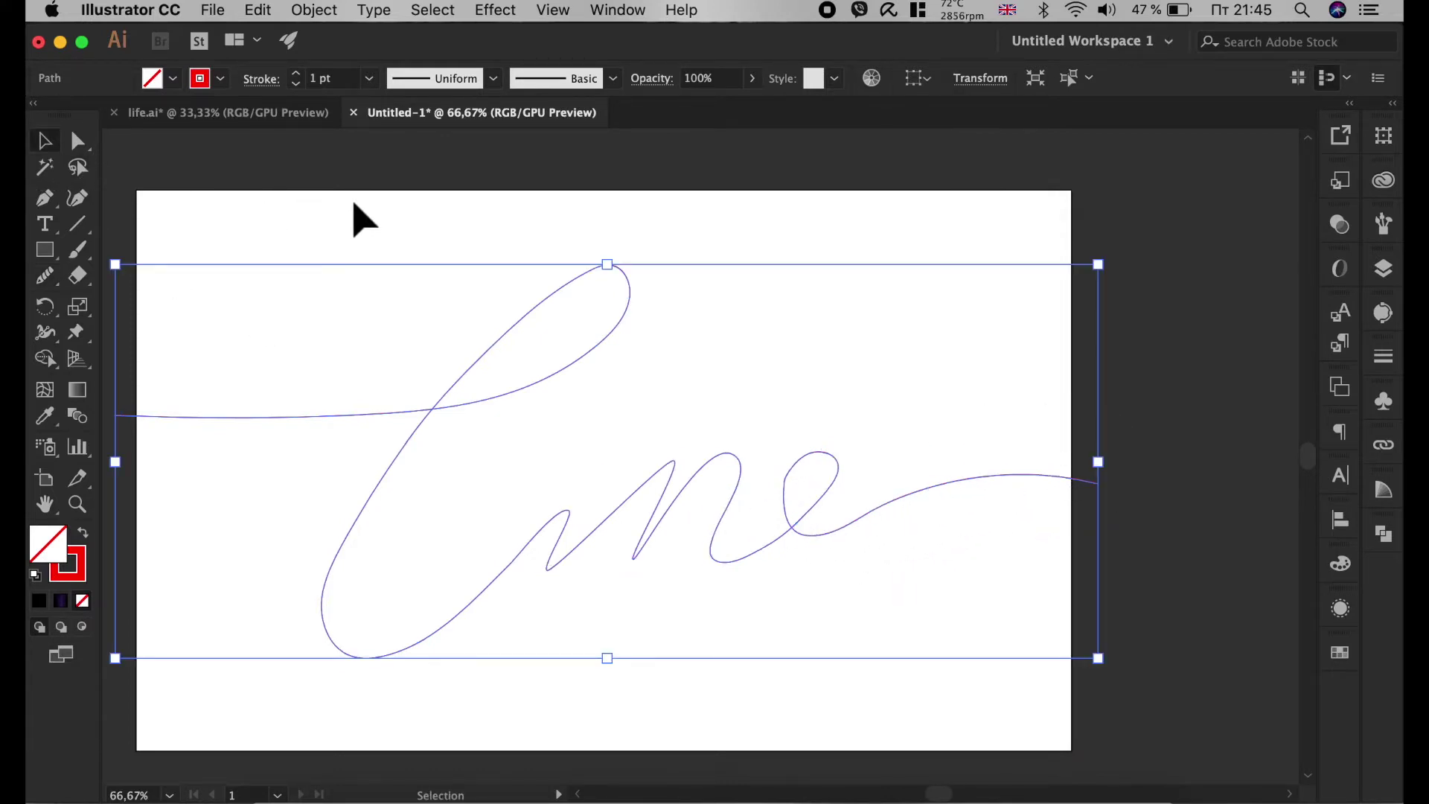
click(63, 285)
drag(830, 453, 783, 514)
key(v)
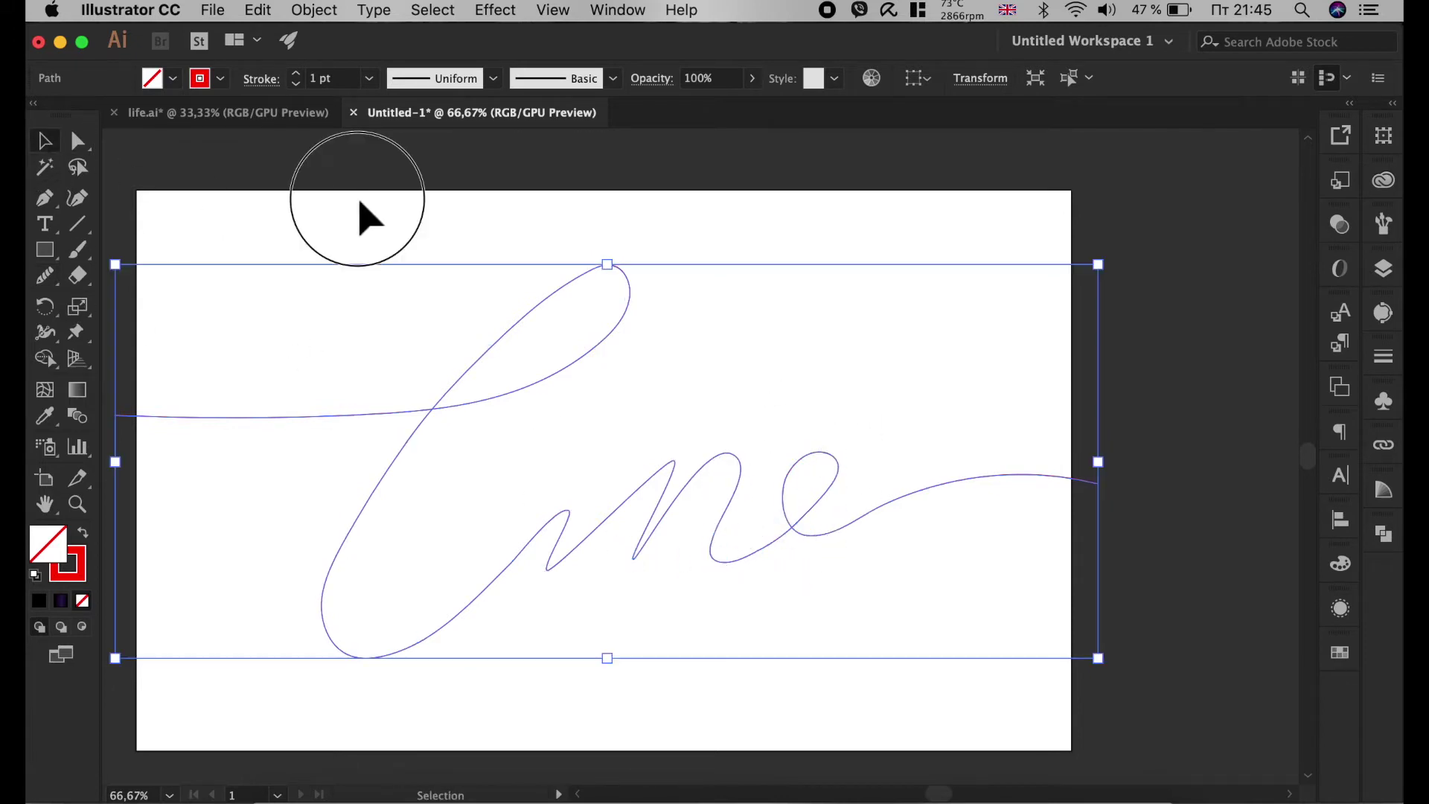
click(365, 217)
scroll(739, 219, down, 1)
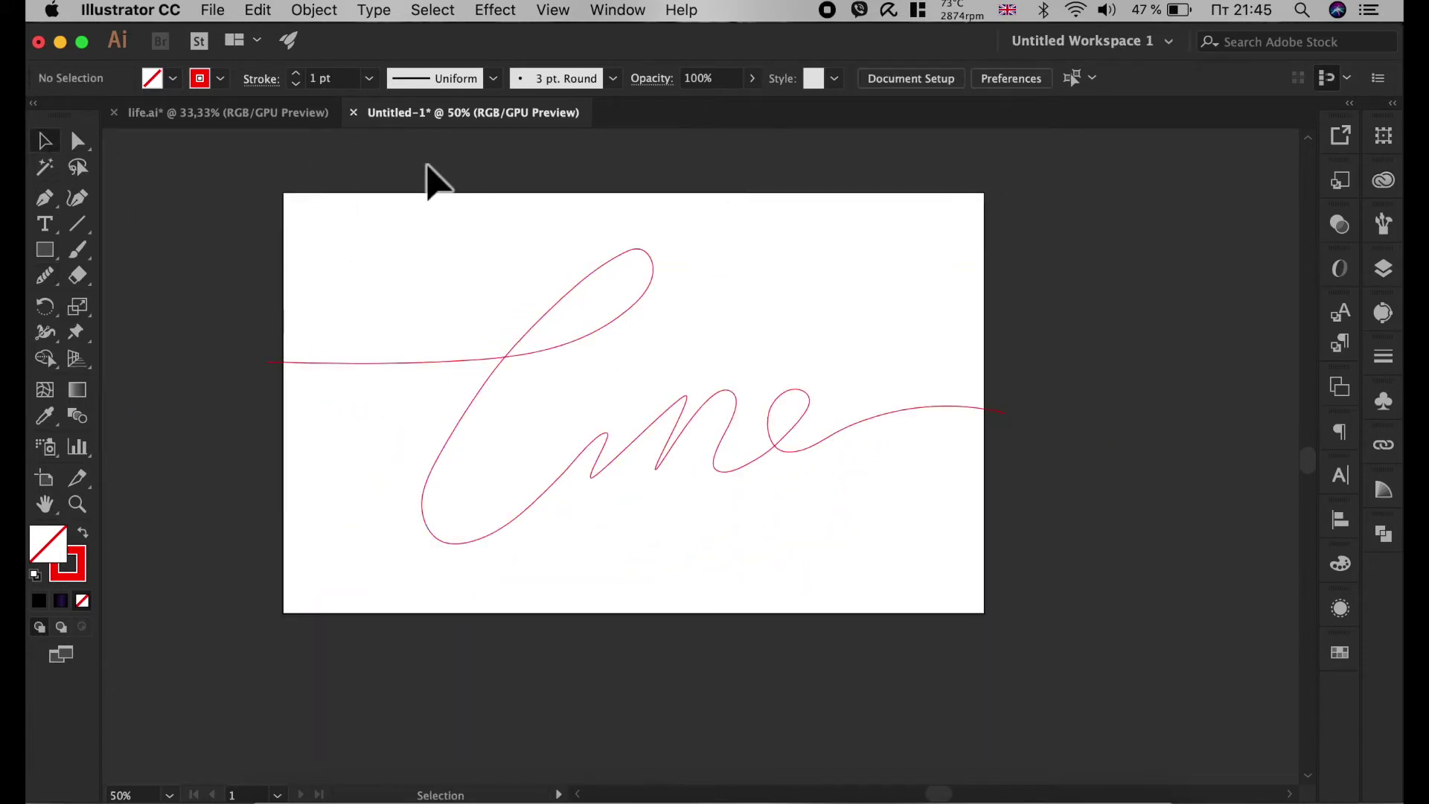
scroll(426, 165, up, 1)
drag(46, 250, 124, 303)
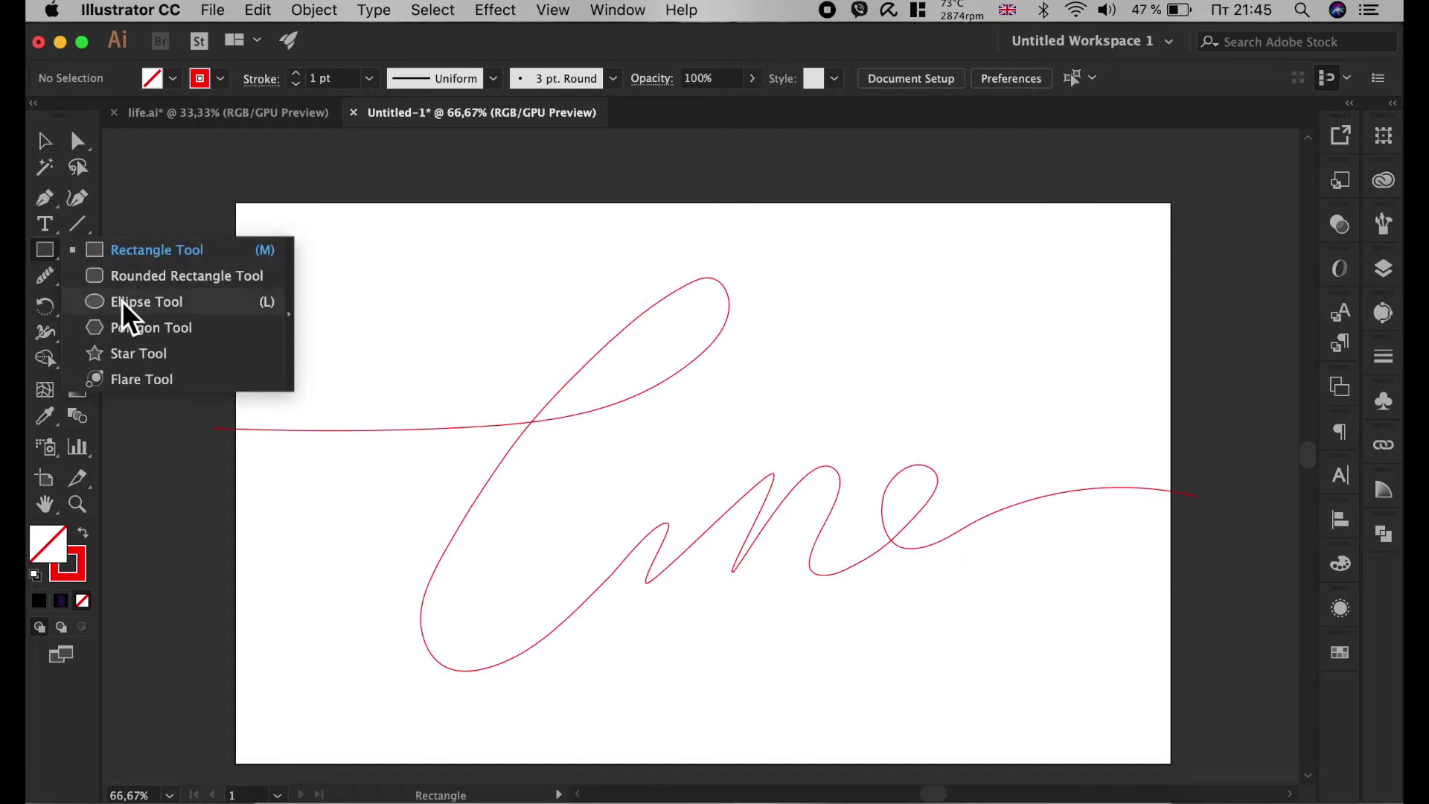
Draw a 40x40 px circle with no stroke and a gradient fill.
click(122, 301)
click(430, 268)
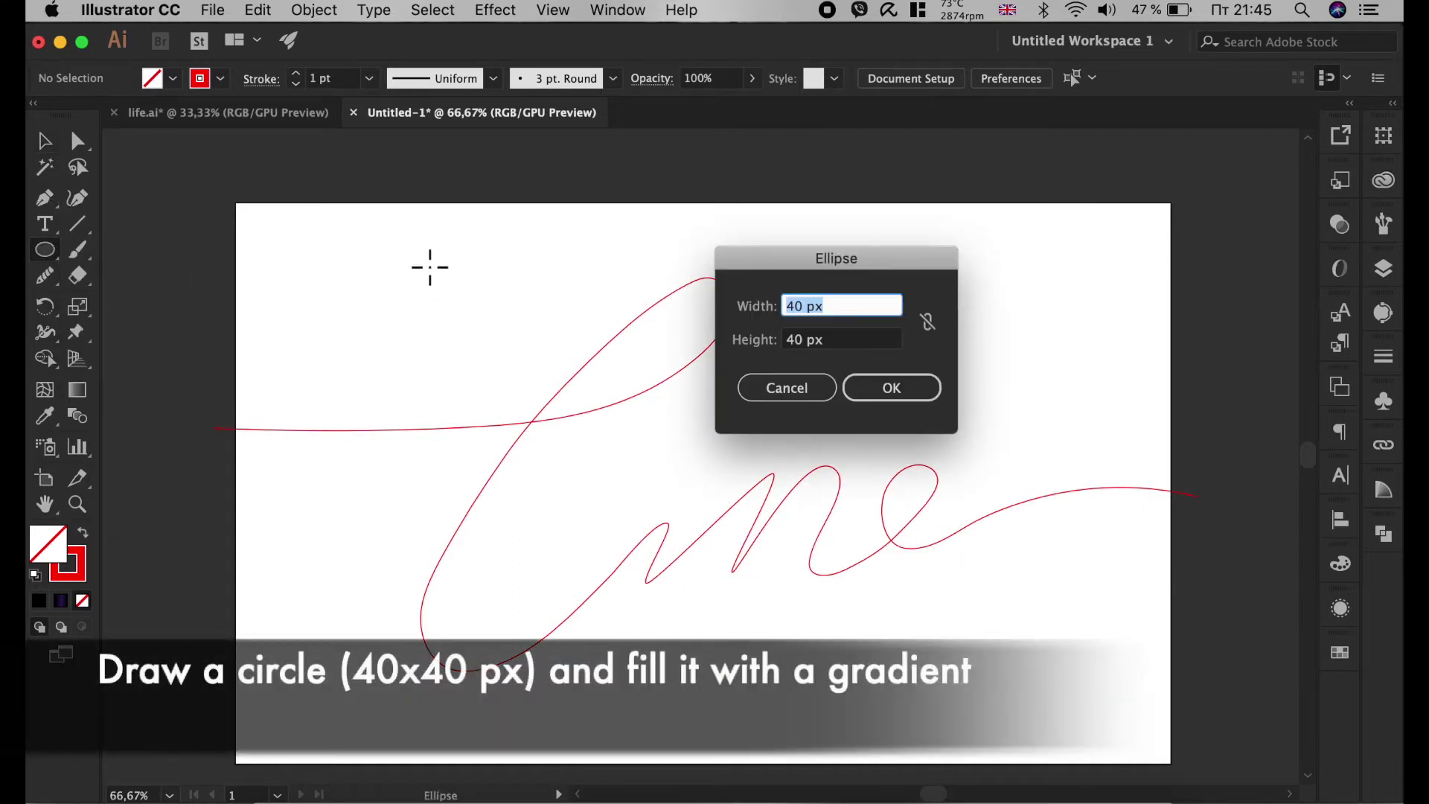
click(890, 399)
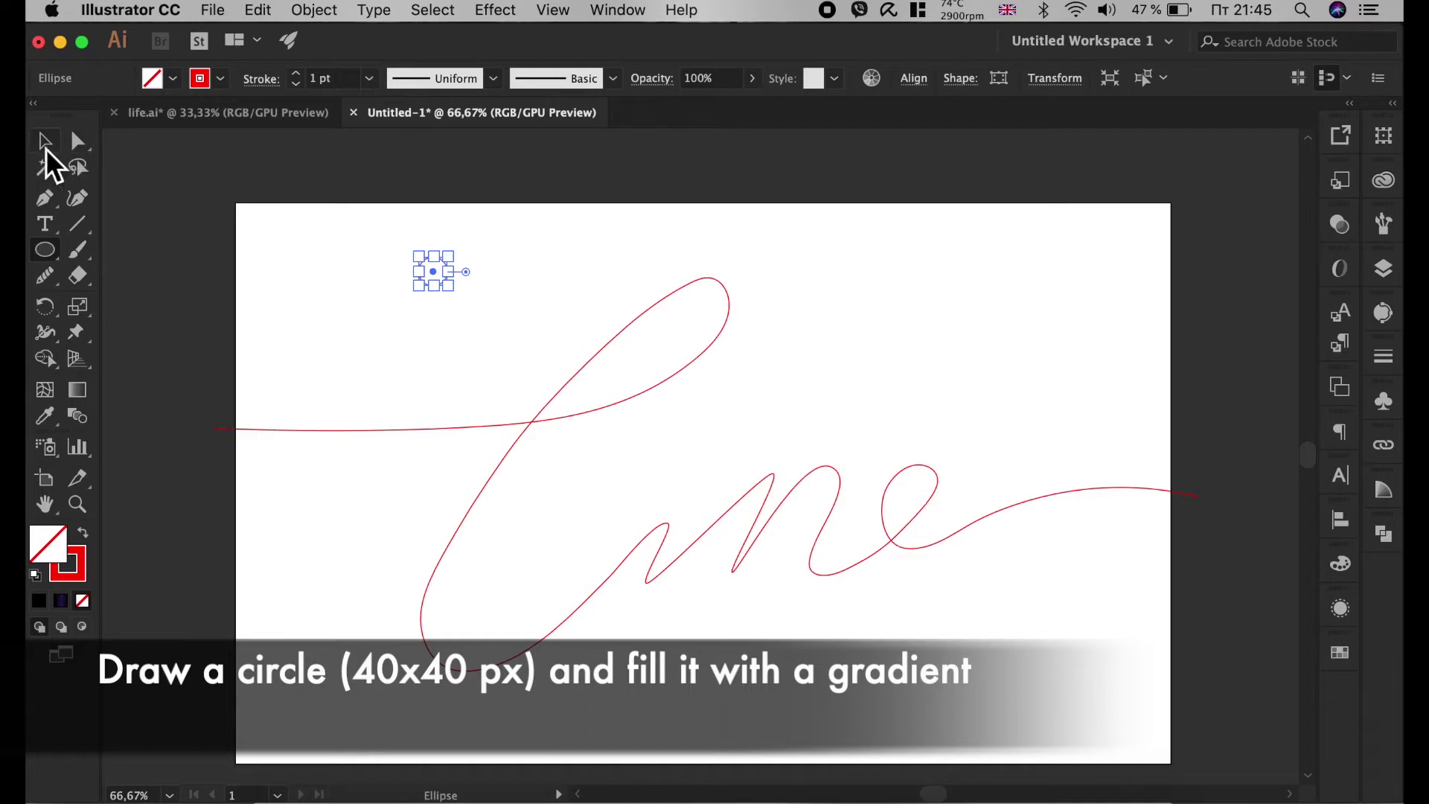
click(82, 566)
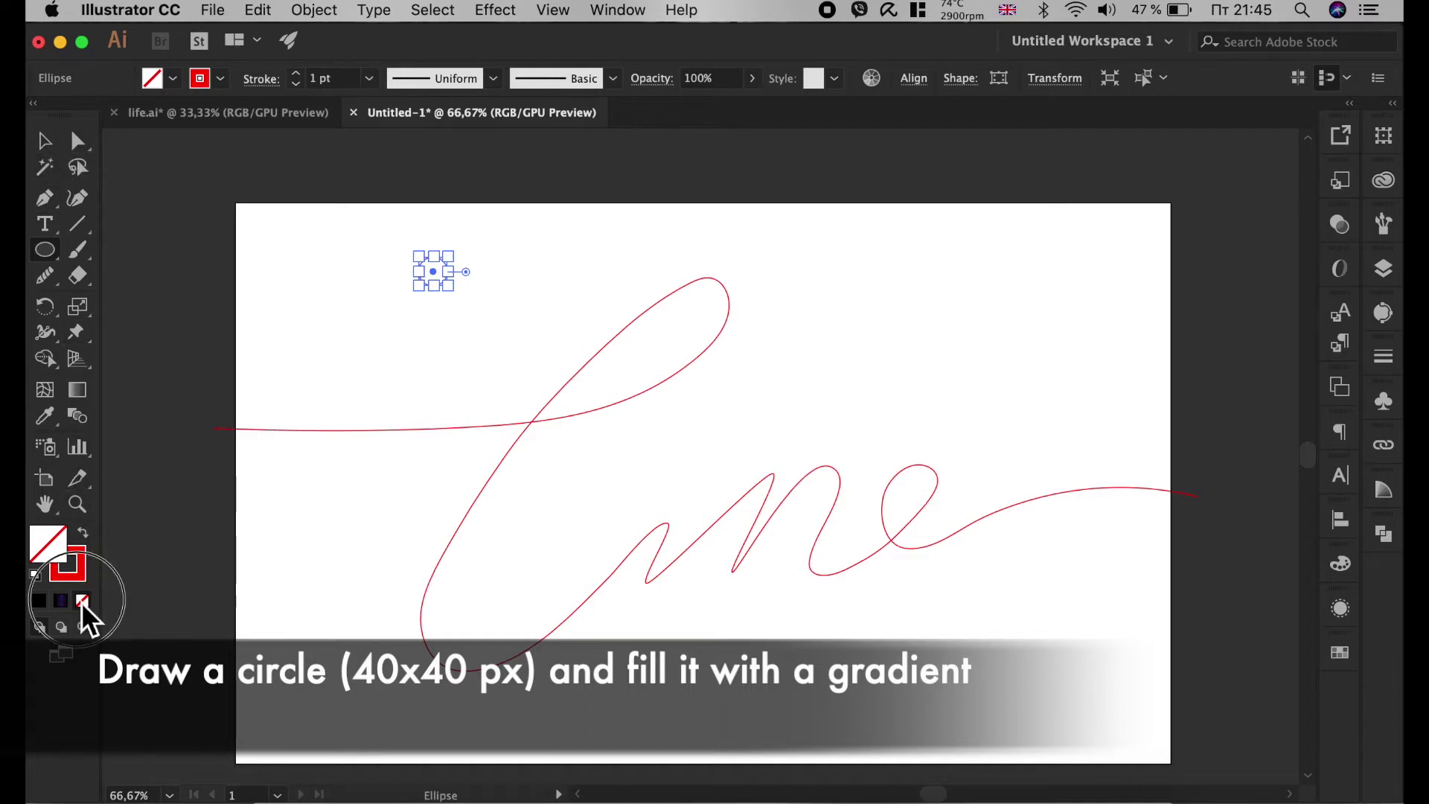
click(83, 606)
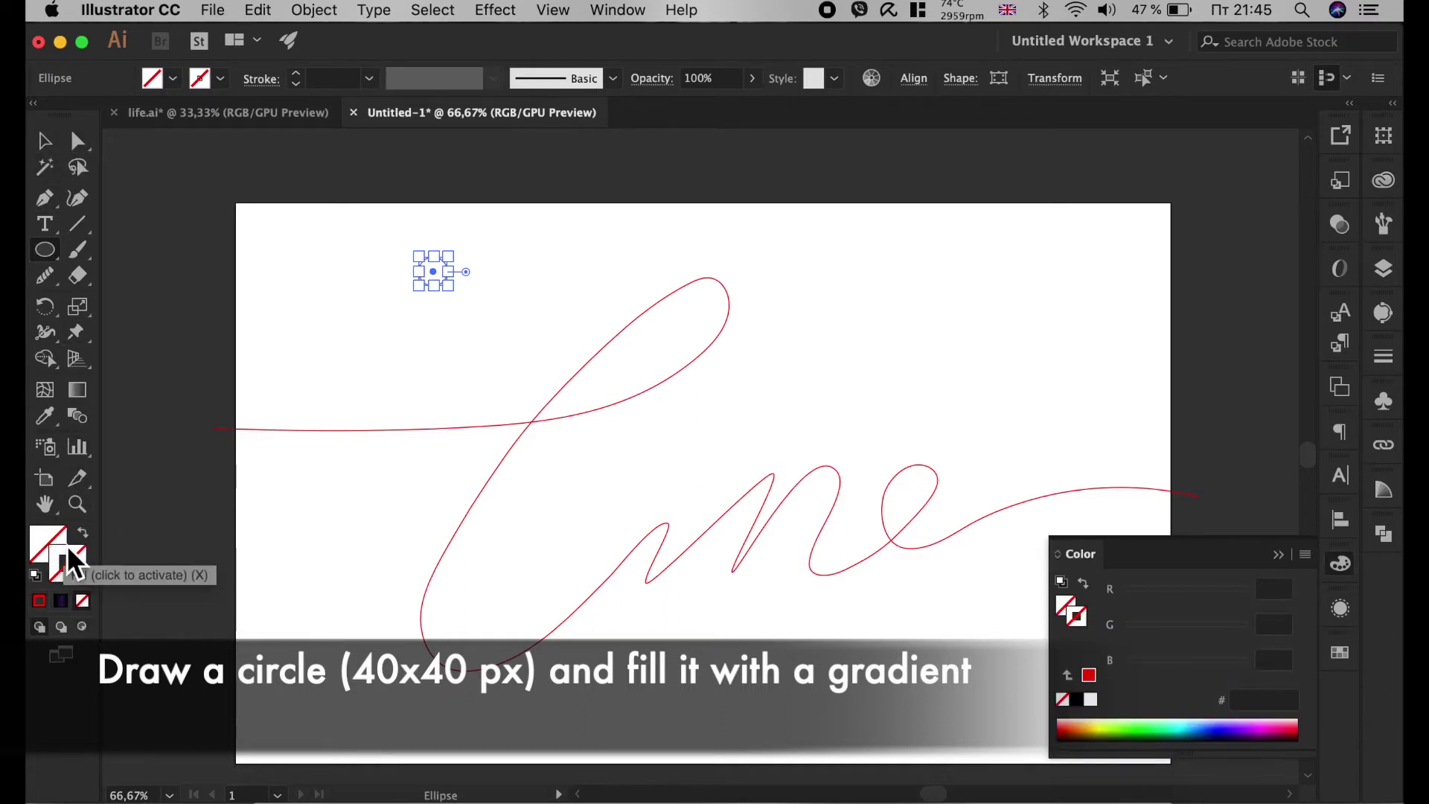
click(70, 604)
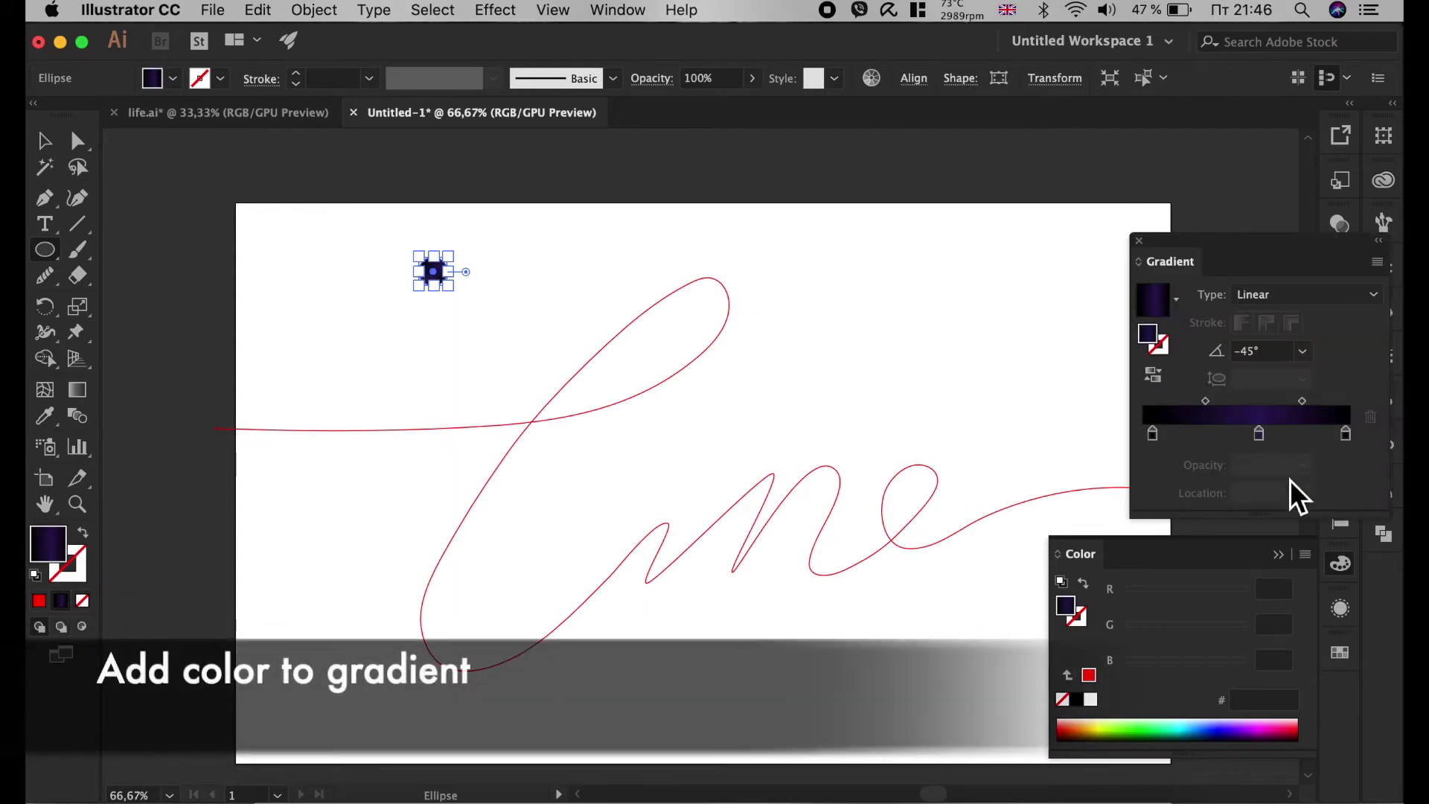
click(1282, 557)
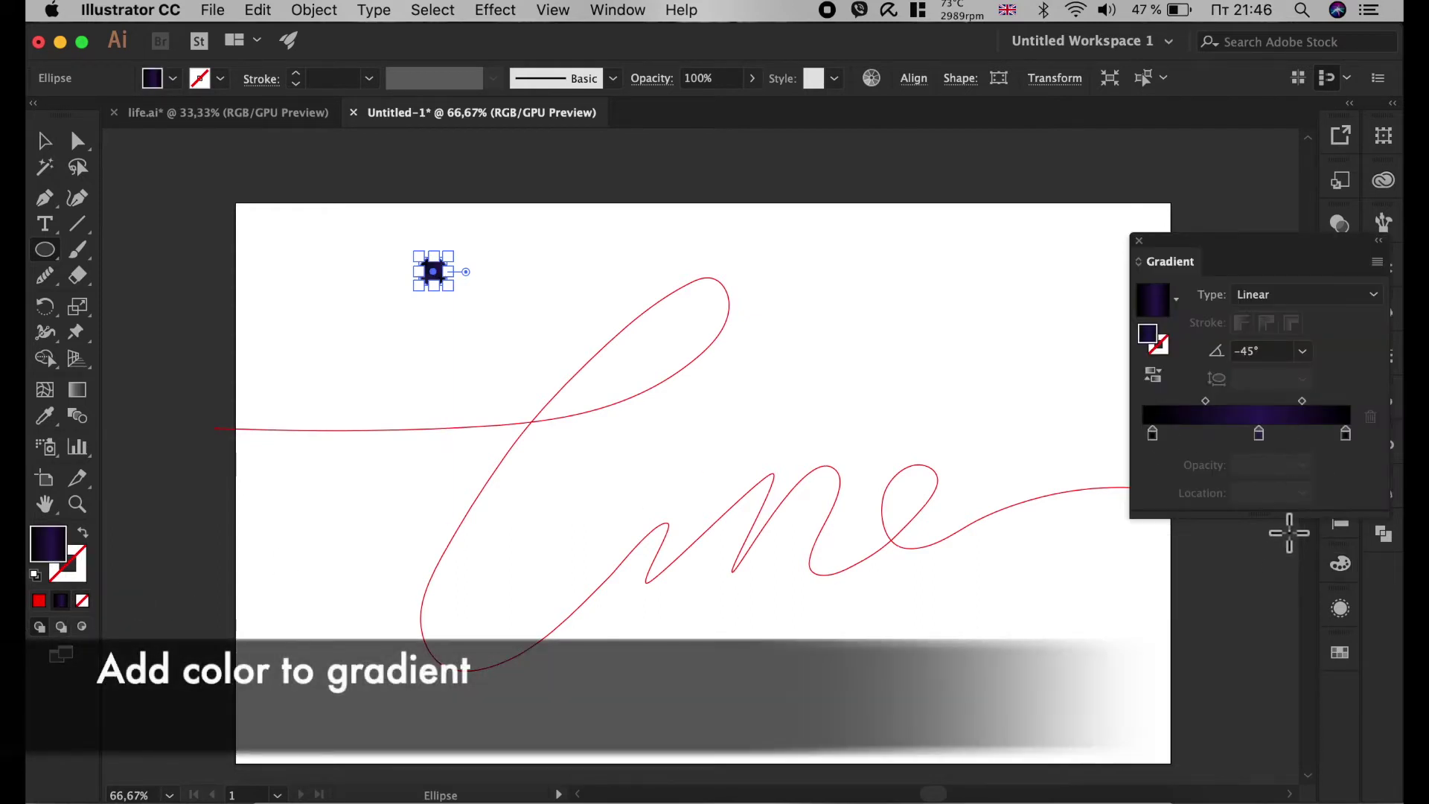
Make the circle's gradient yellow-to-red, then create a second 40 px circle.
double_click(1156, 434)
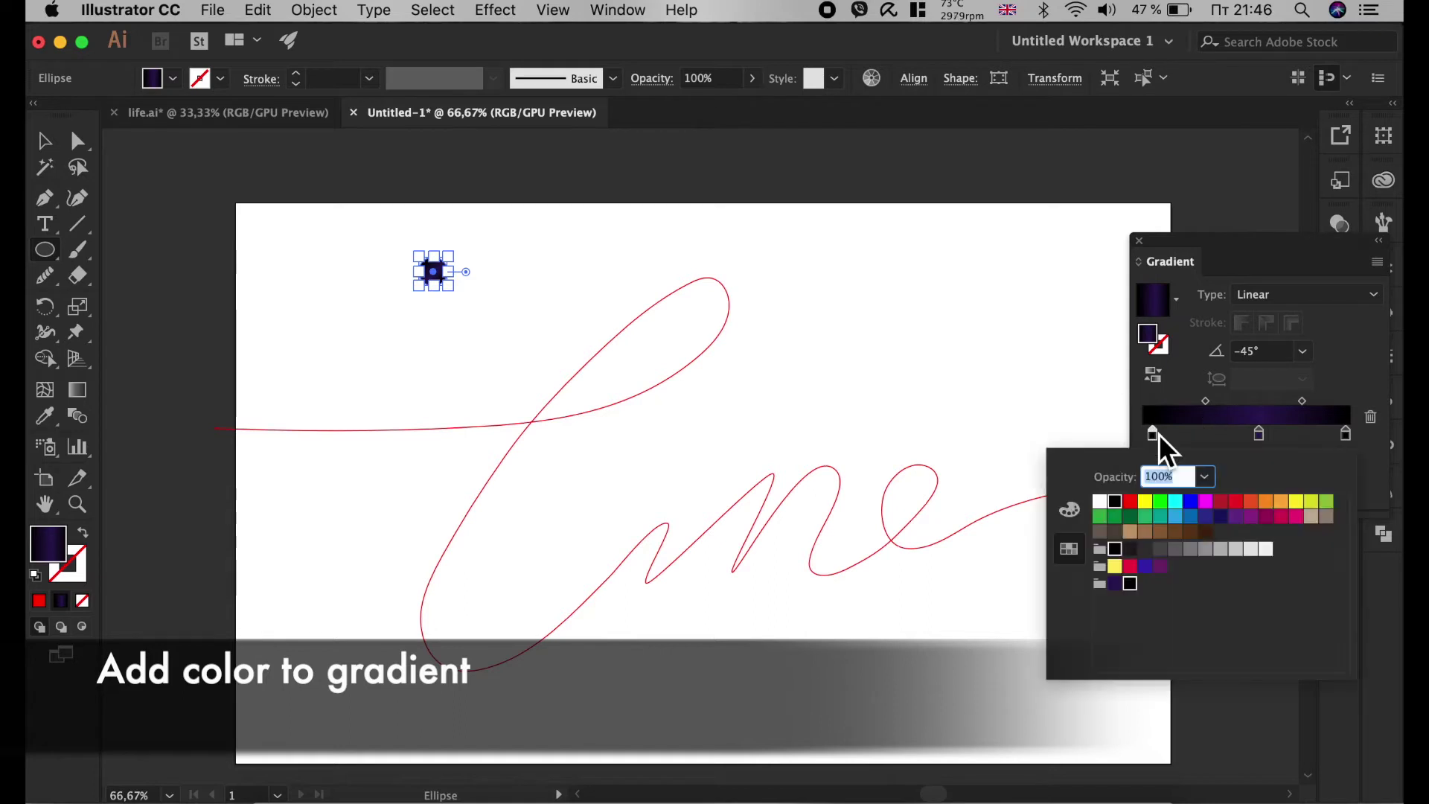
click(1116, 567)
drag(1263, 439, 1356, 445)
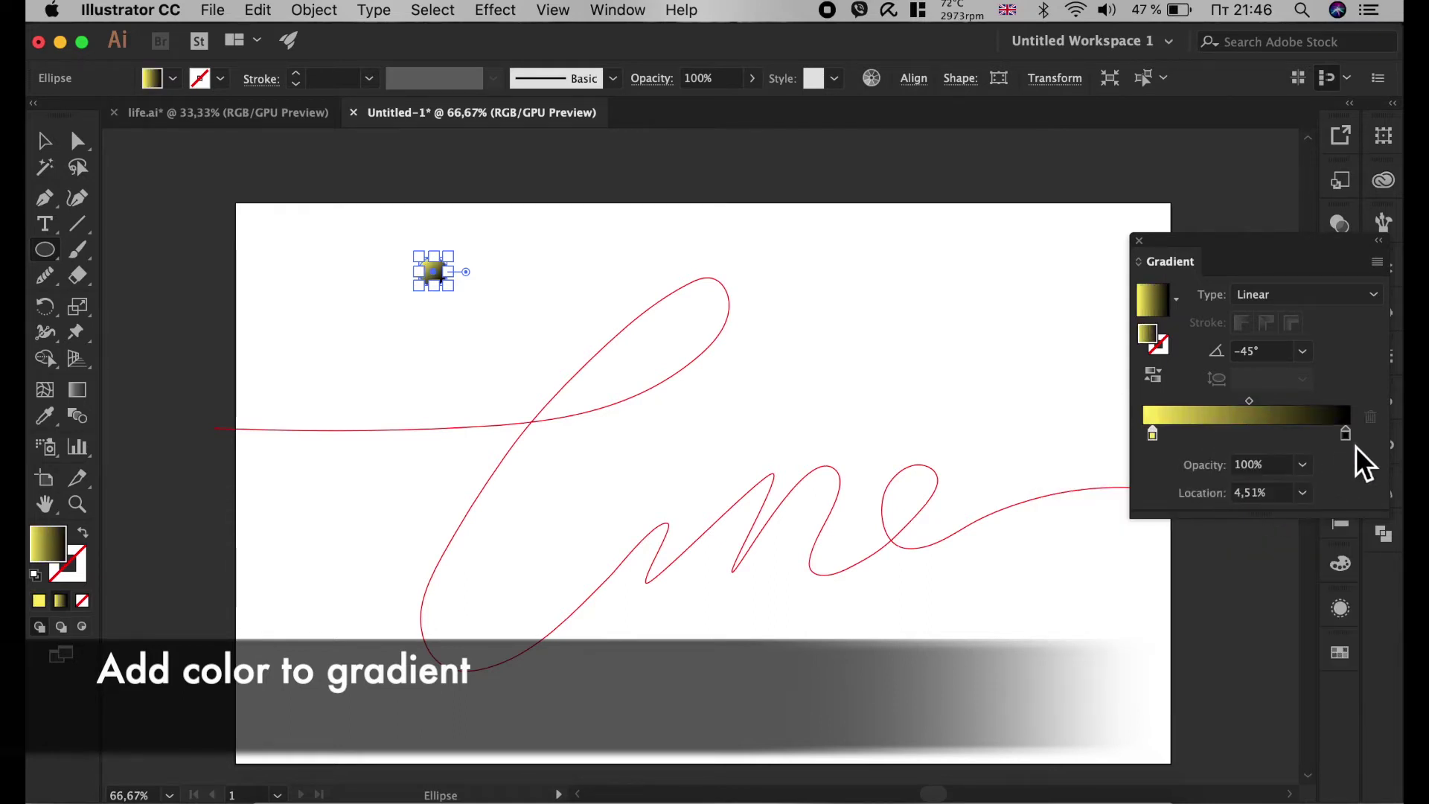
click(1353, 442)
click(1130, 566)
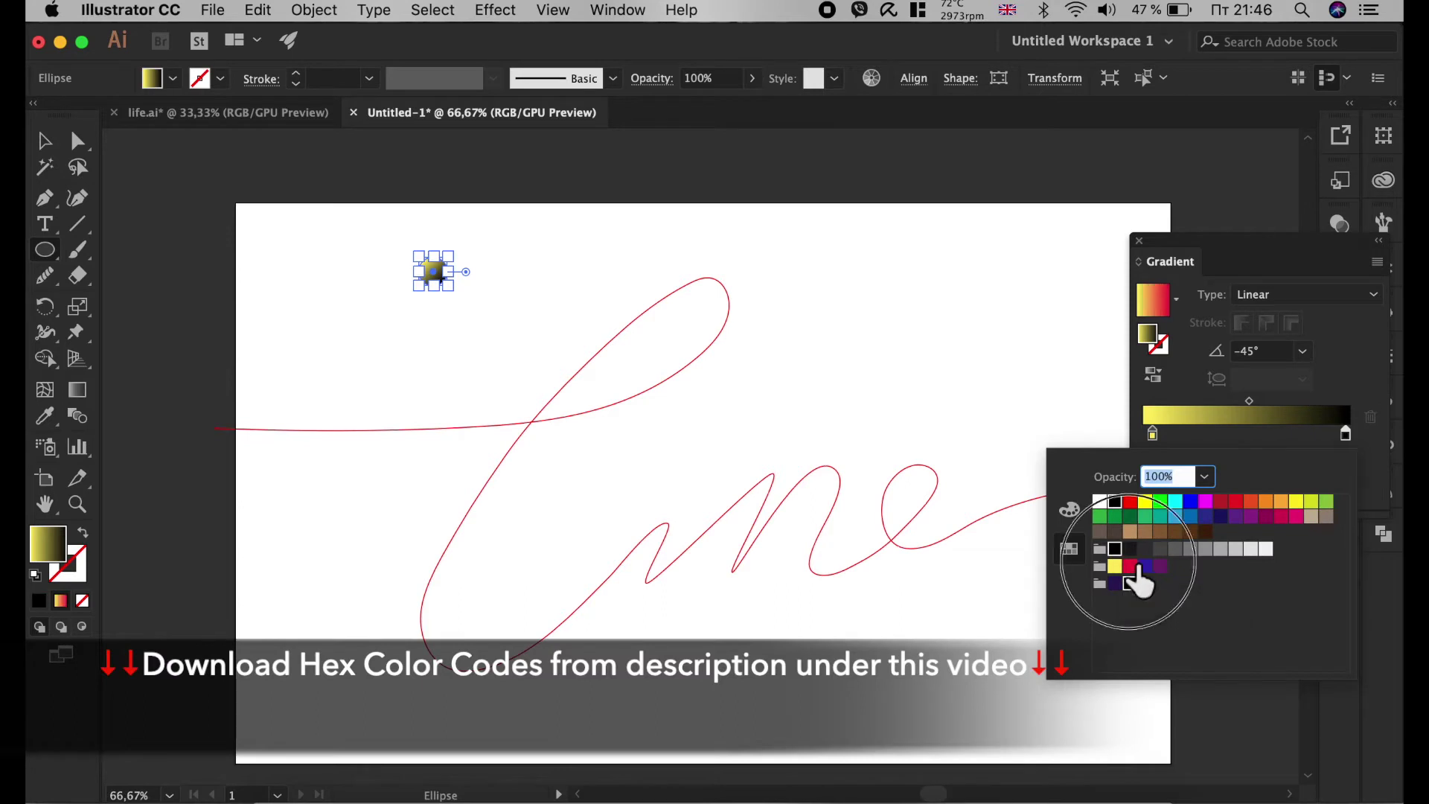
click(613, 235)
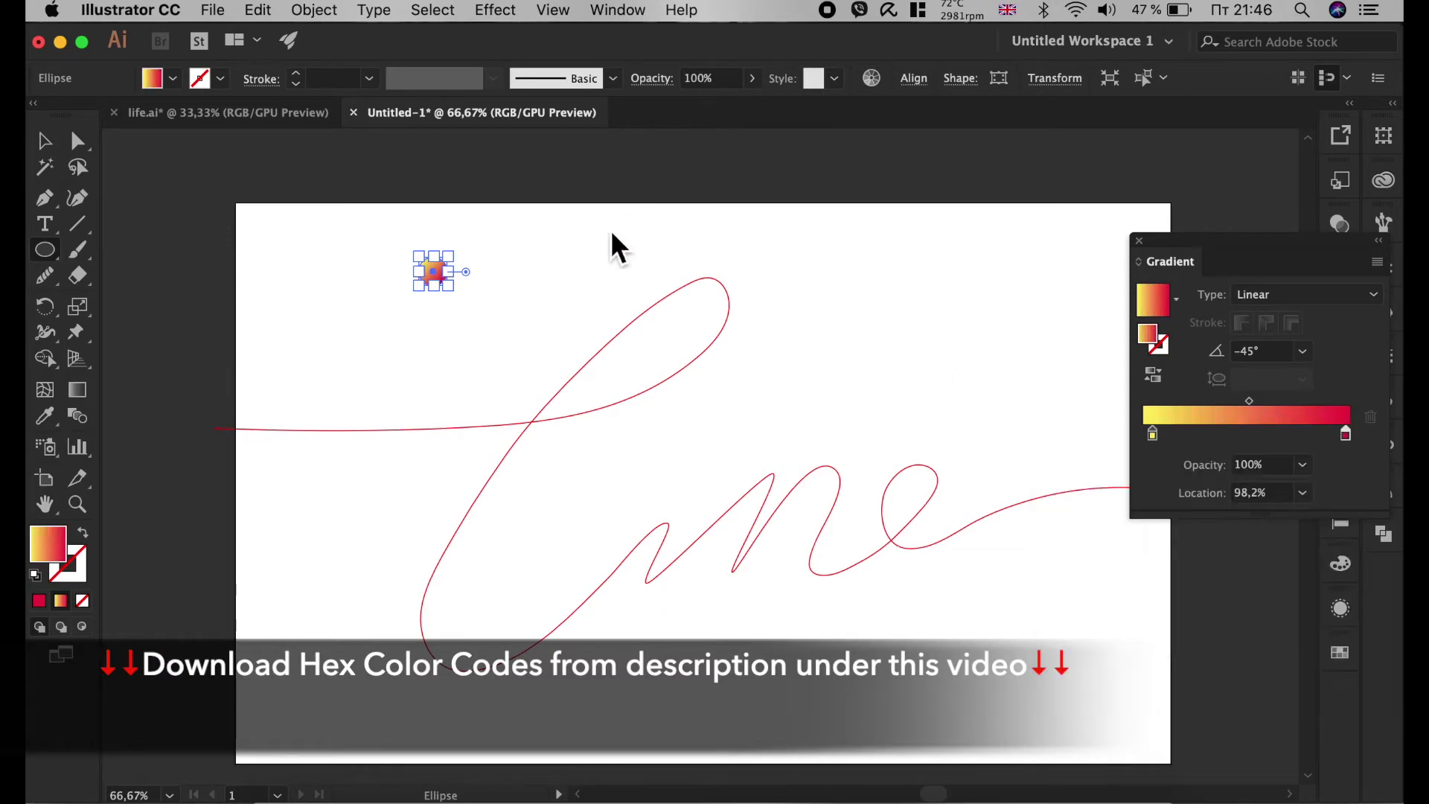
click(548, 265)
click(878, 398)
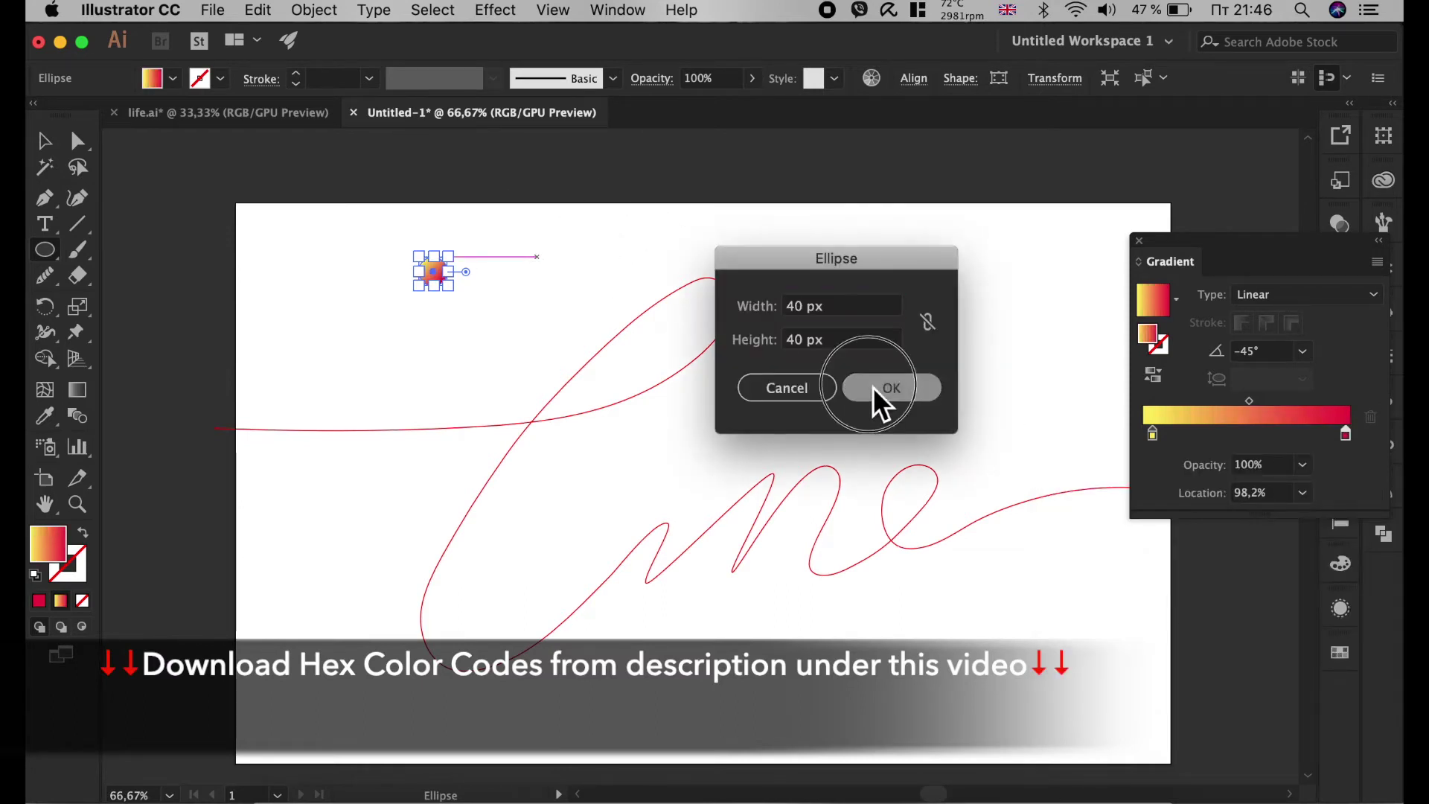
Add blue-purple and purple stops to the second circle's gradient.
click(43, 141)
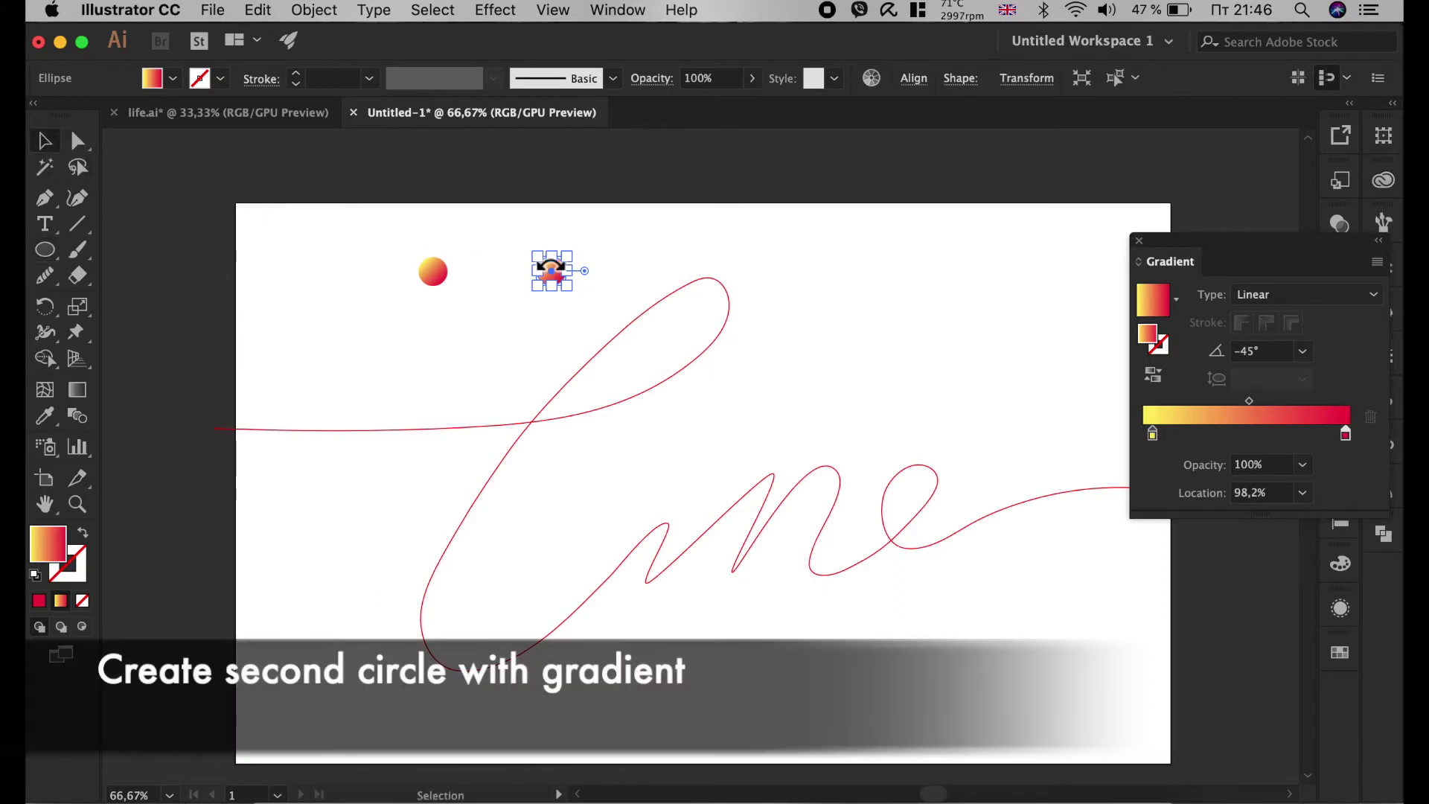
scroll(550, 267, up, 1)
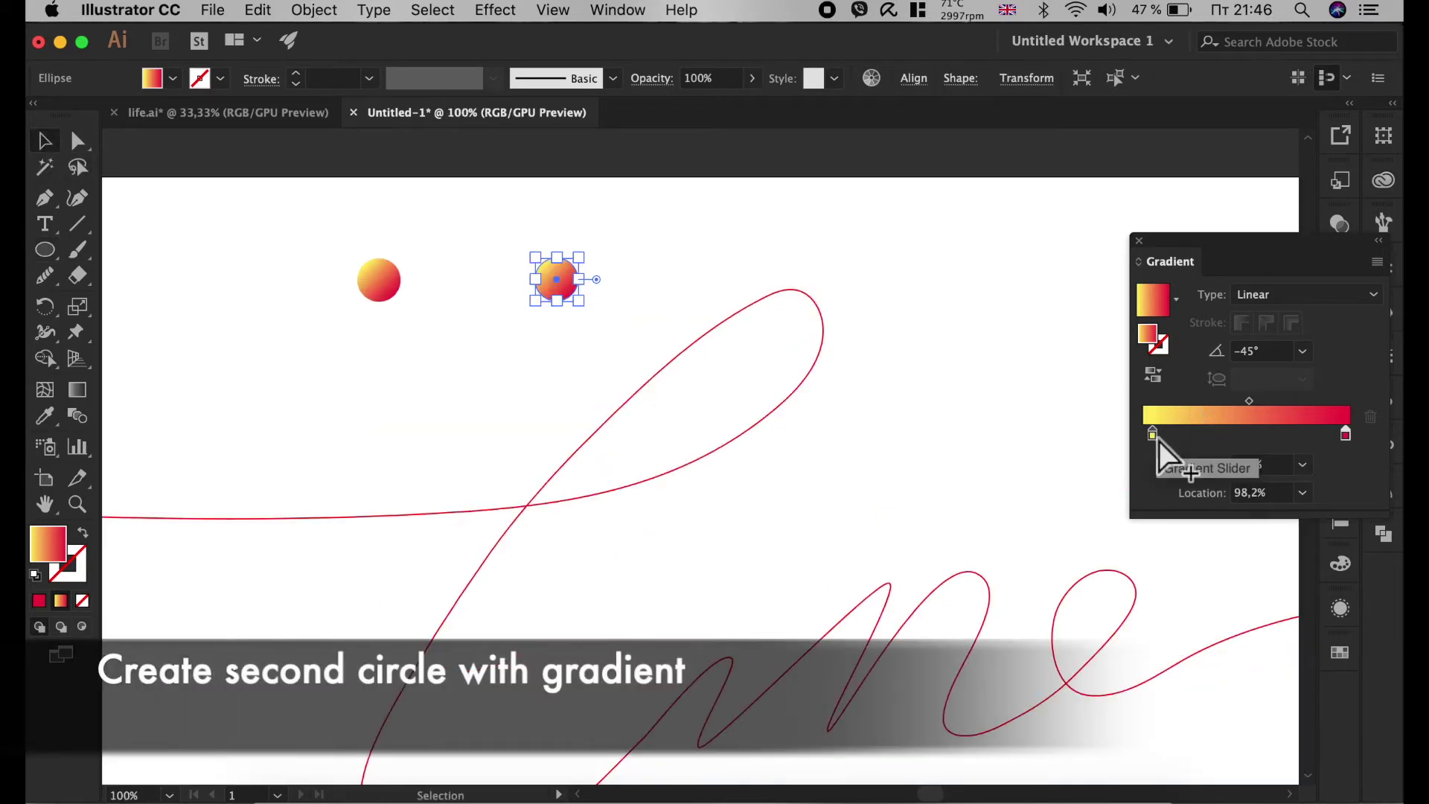
double_click(1207, 436)
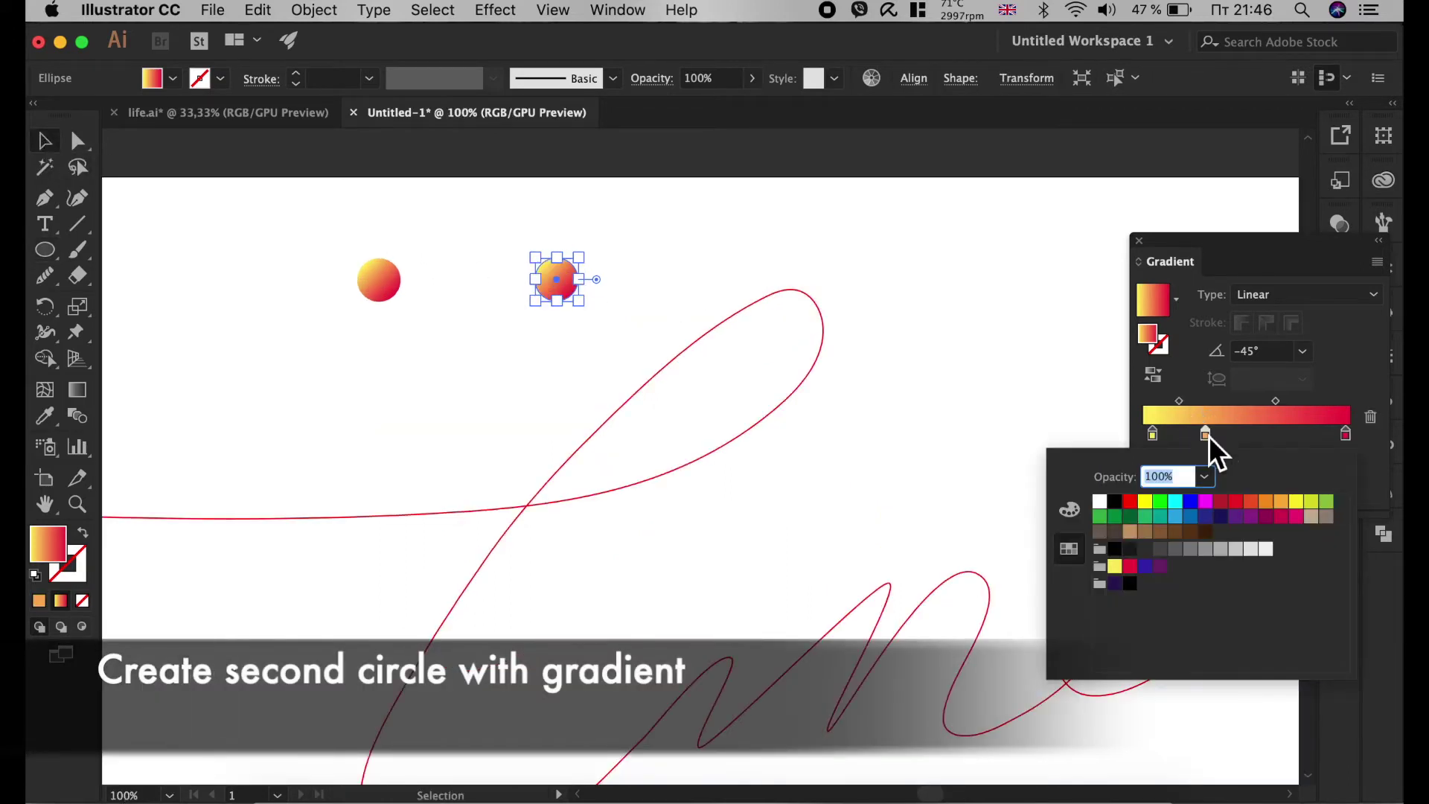
click(1146, 568)
click(1274, 434)
double_click(1274, 434)
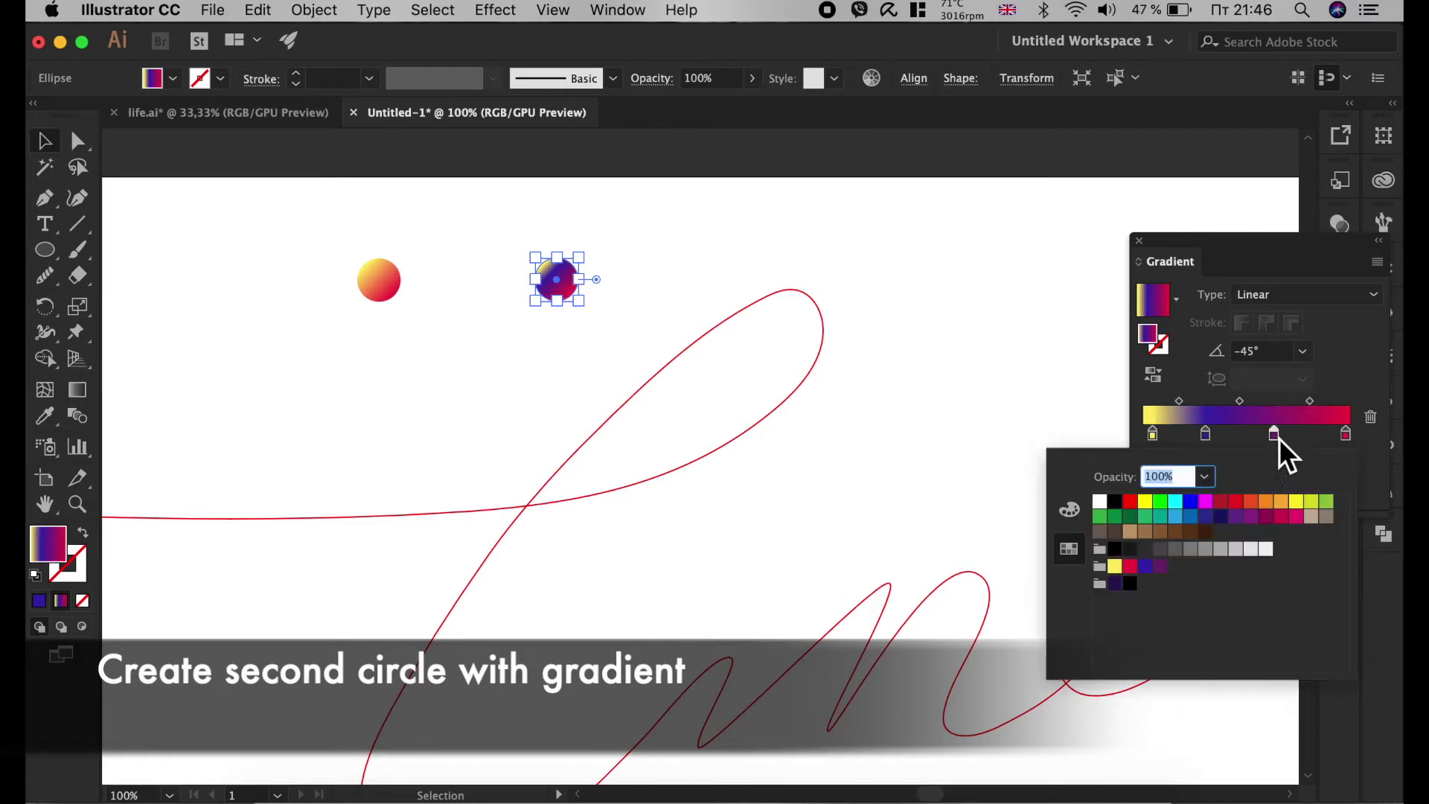
click(1159, 567)
key(Return)
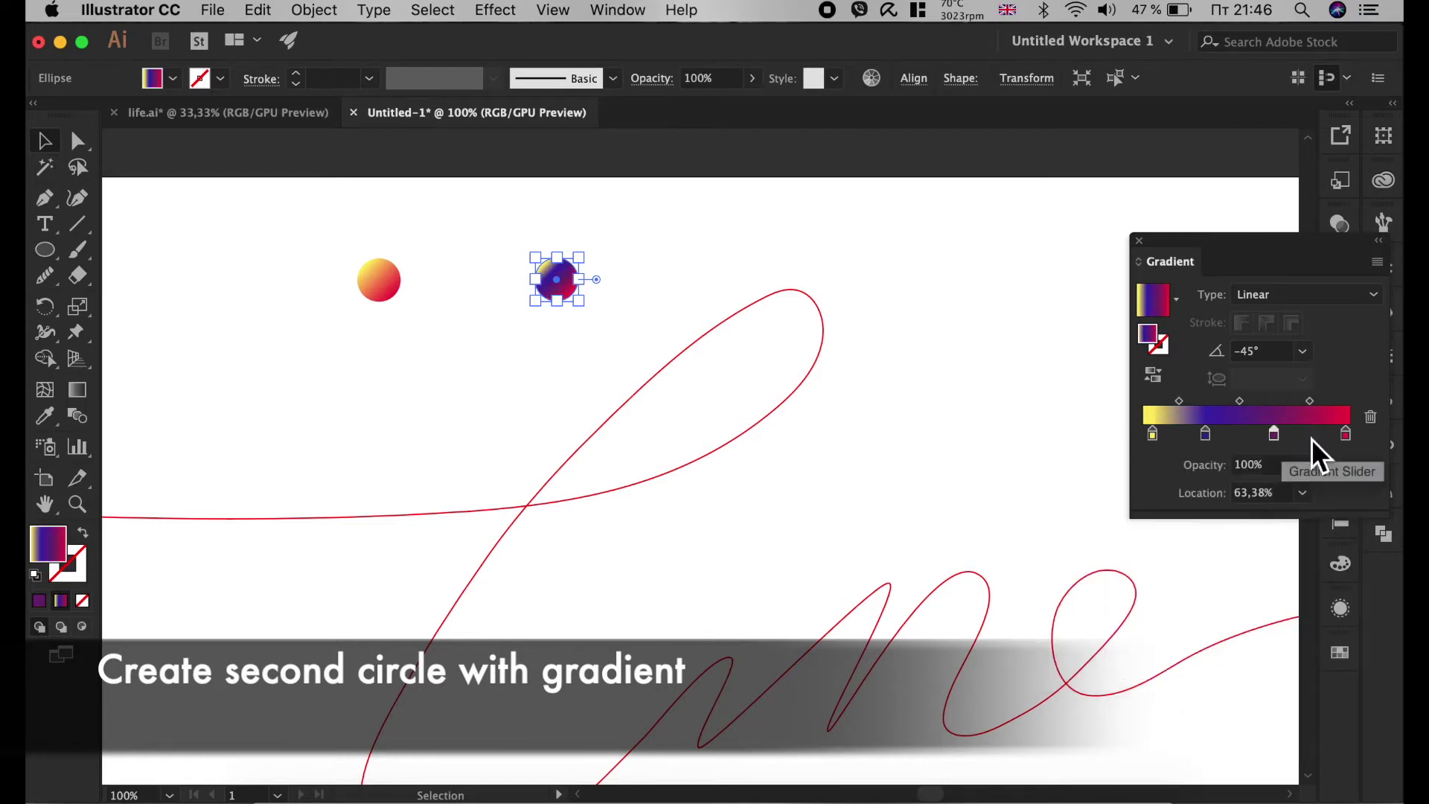
Move the yellow stop to about 67%, shift purple left, and set the angle to 0°.
drag(1154, 437, 1347, 439)
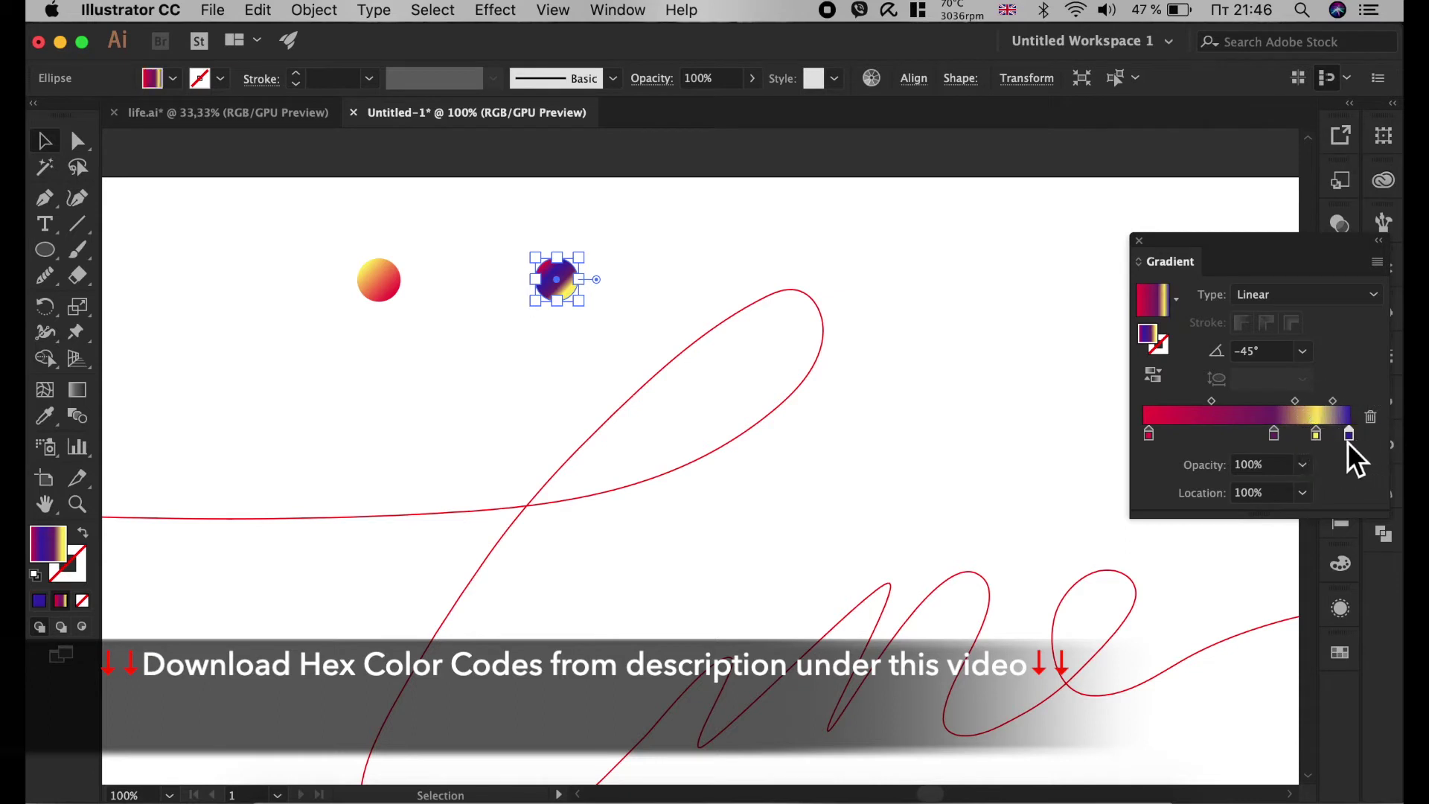
drag(1274, 435, 1241, 435)
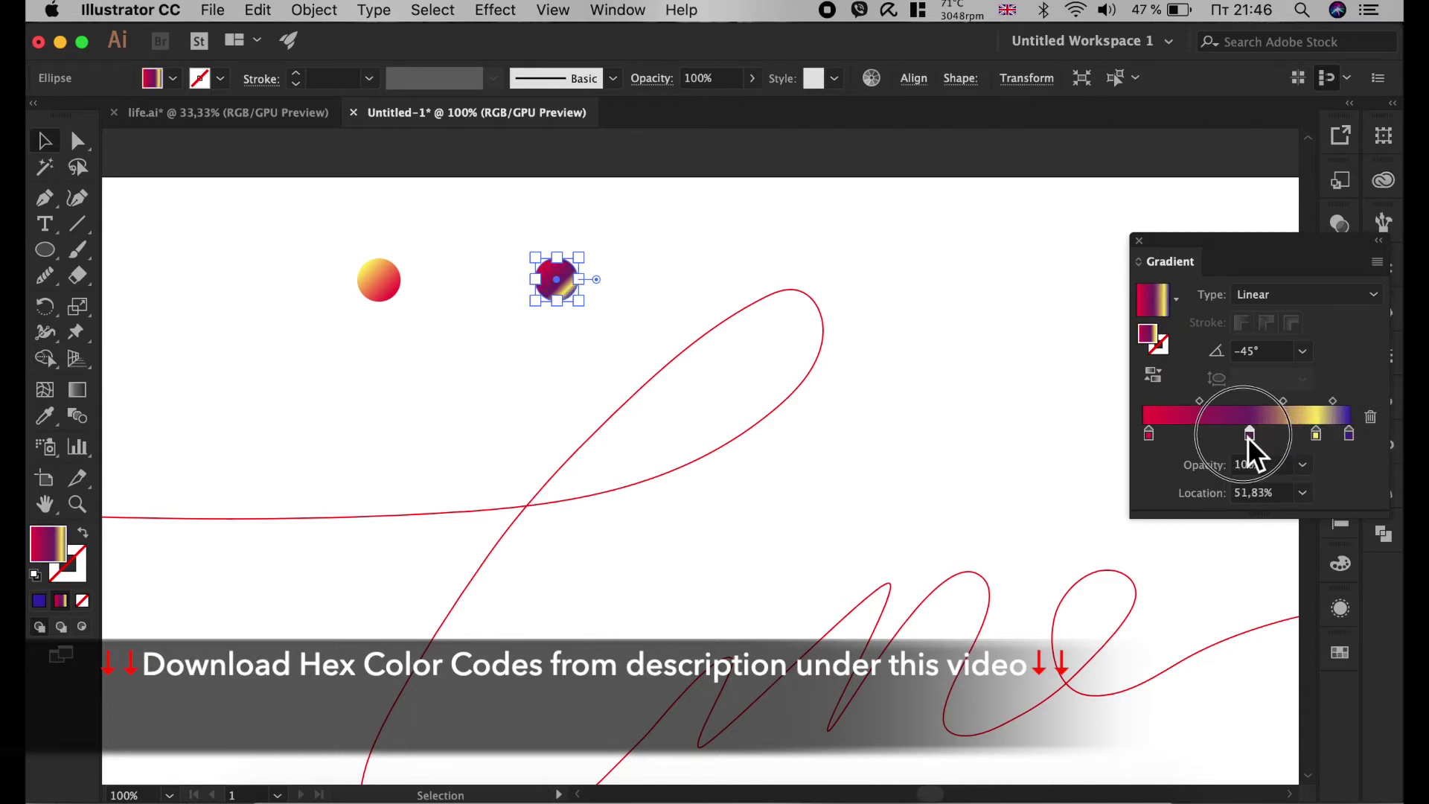
click(1303, 351)
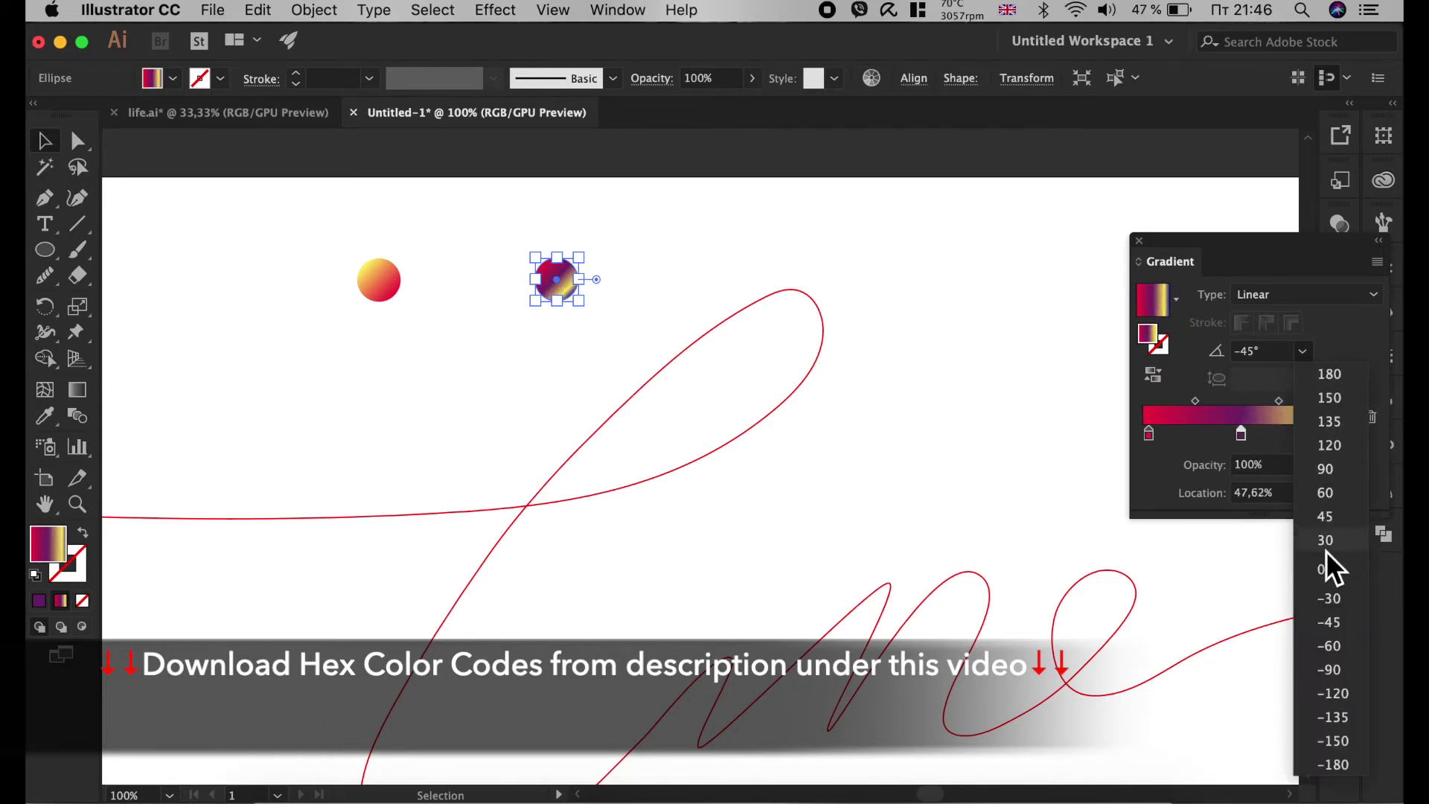
click(1325, 569)
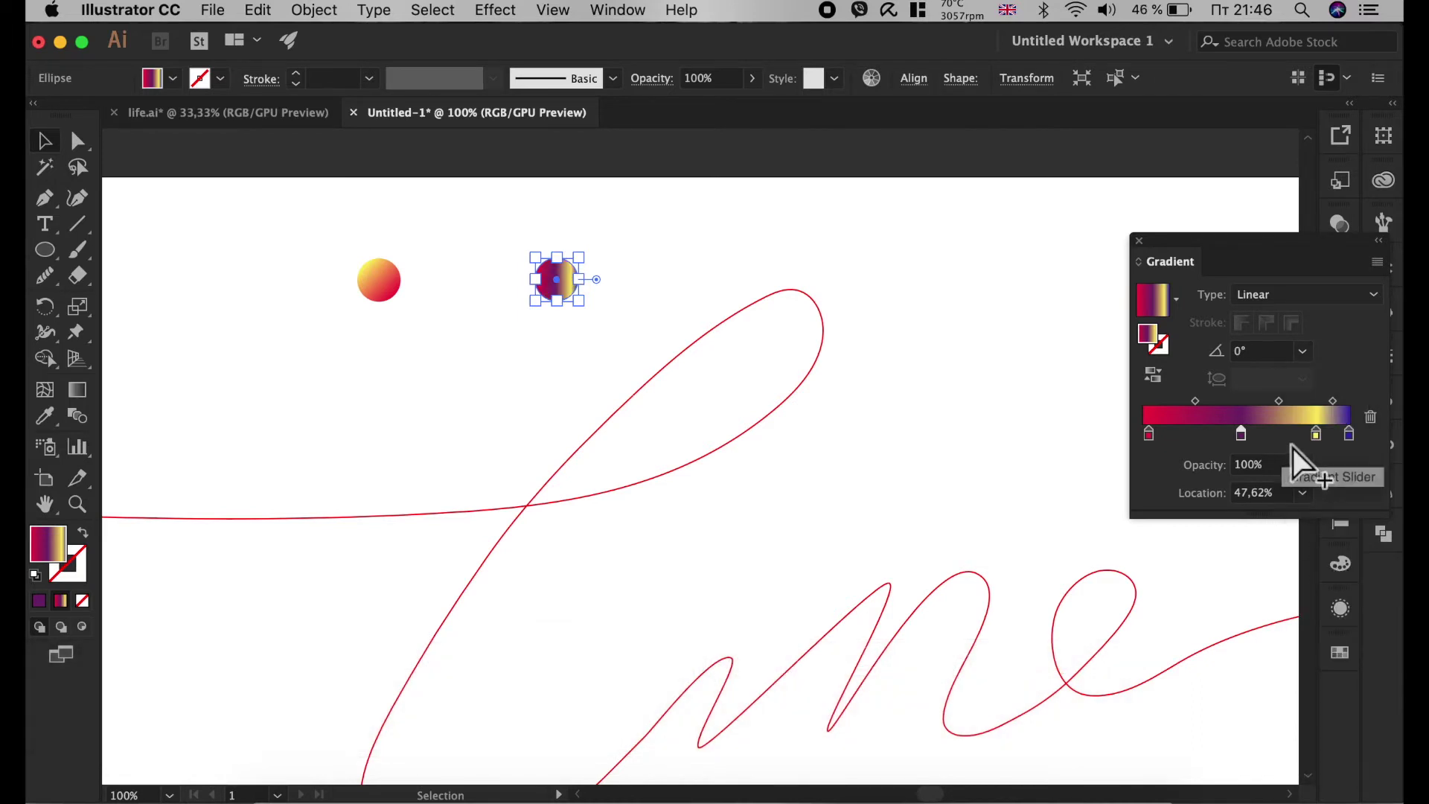
drag(1240, 434, 1229, 434)
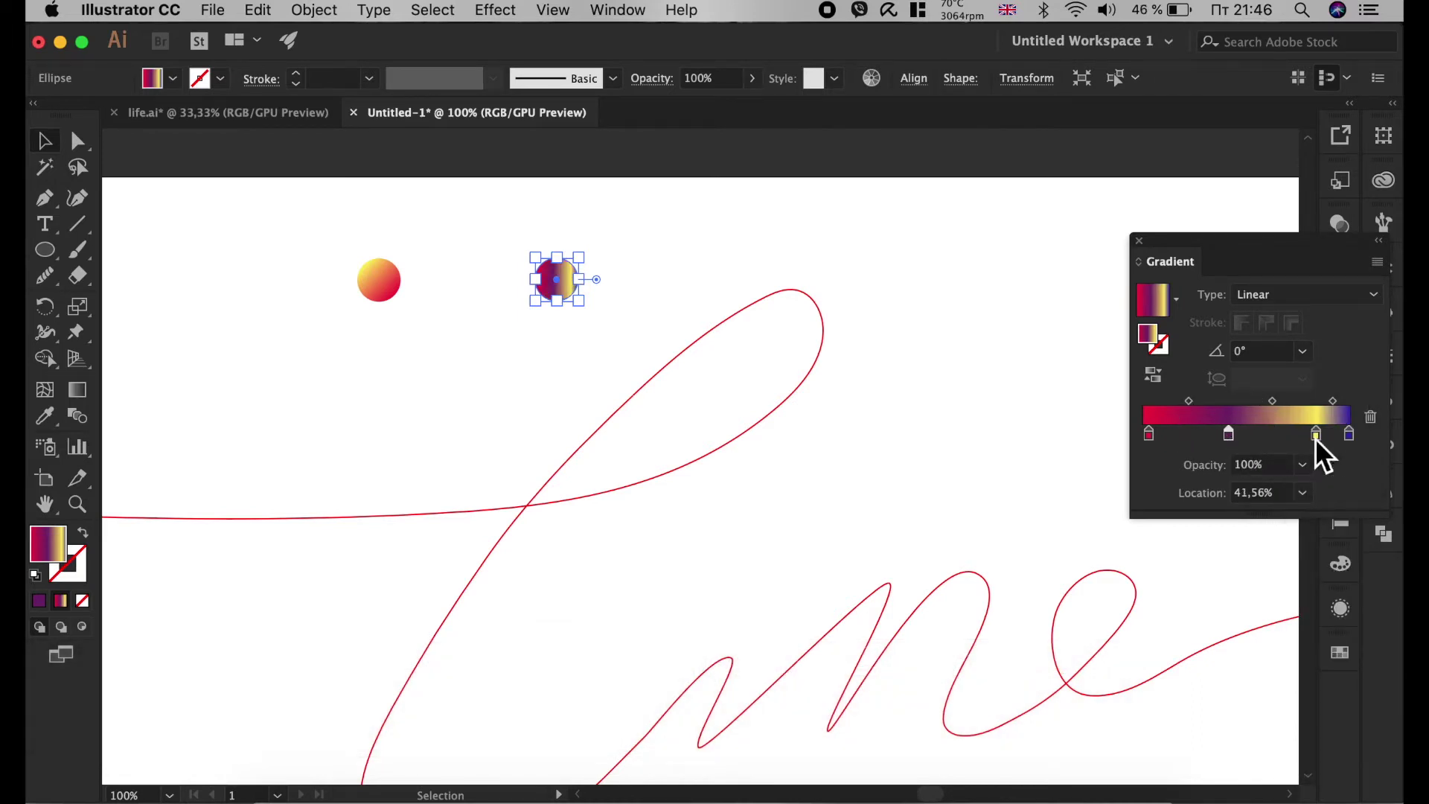
drag(1316, 434, 1292, 402)
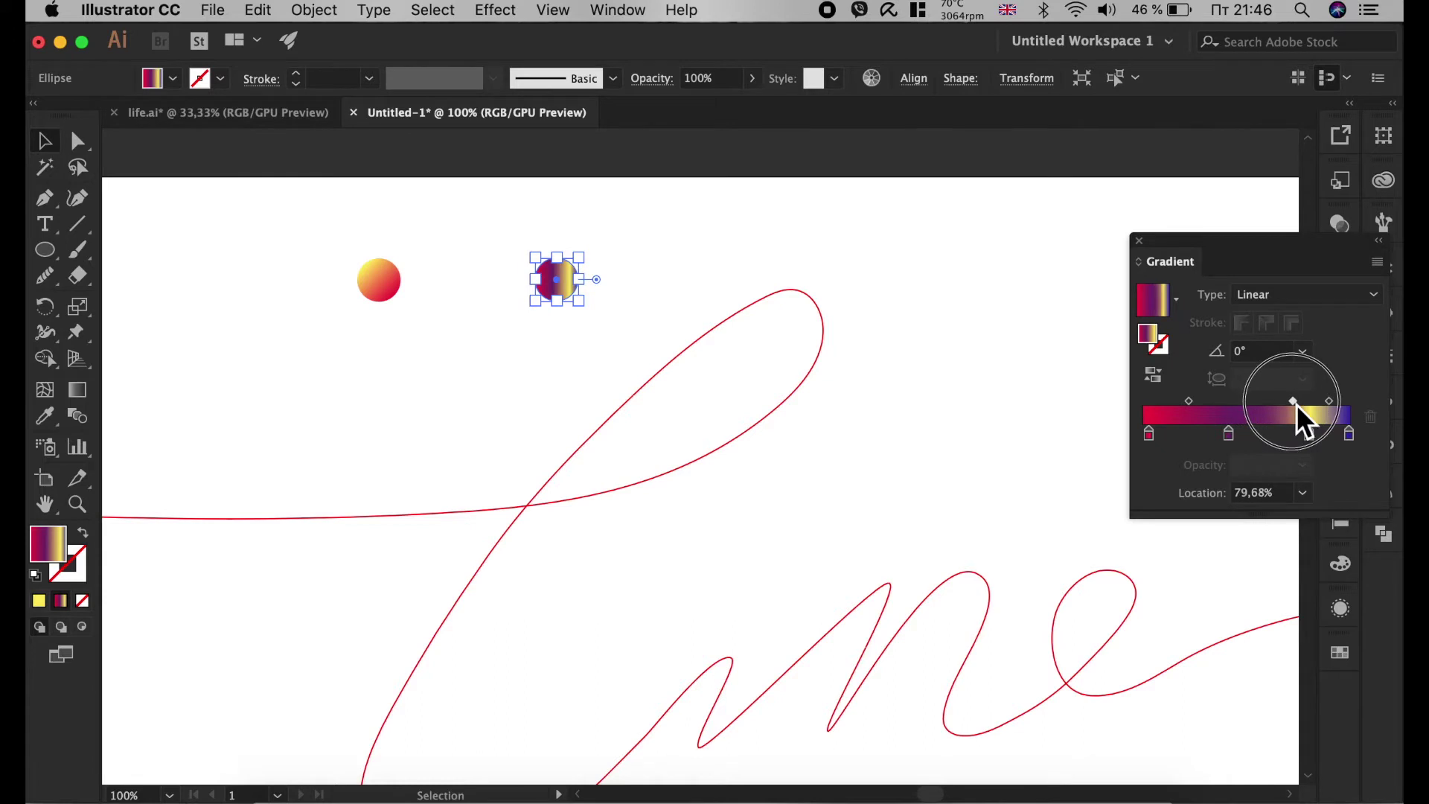
Zoom out and move the second circle to the right of the artboard.
click(596, 280)
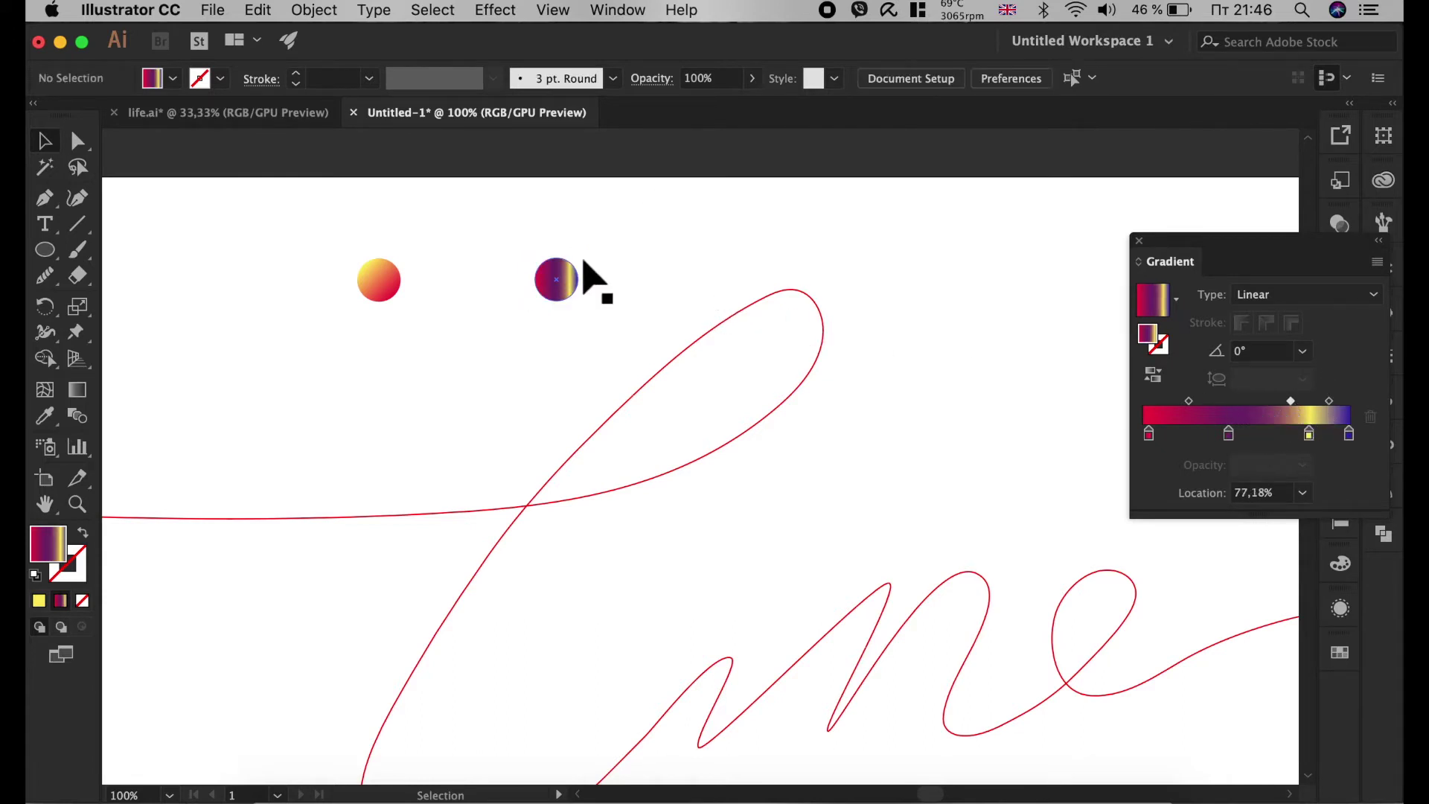
key(super+minus)
drag(570, 276, 860, 274)
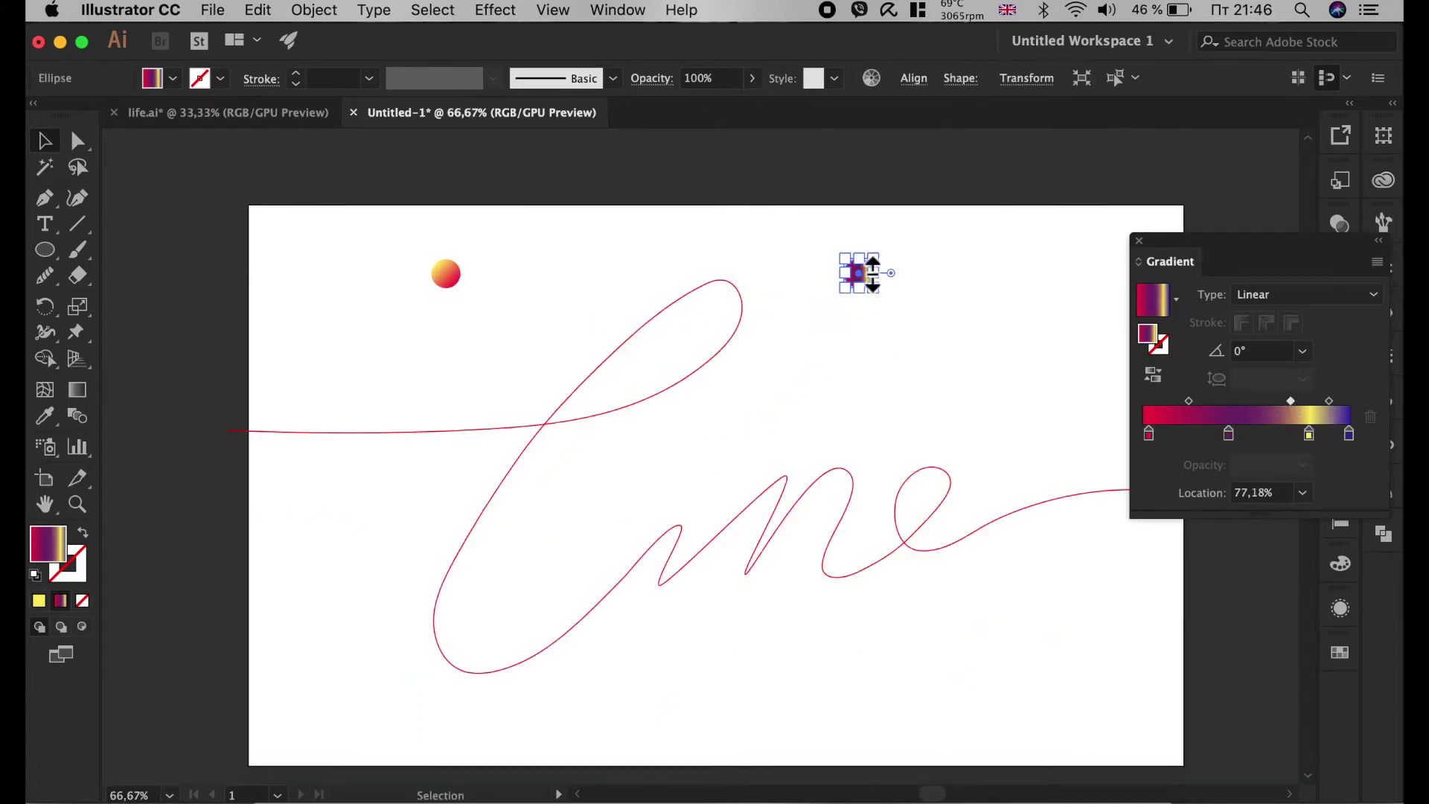
Blend the two circles with 900 specified steps, then select everything.
click(77, 415)
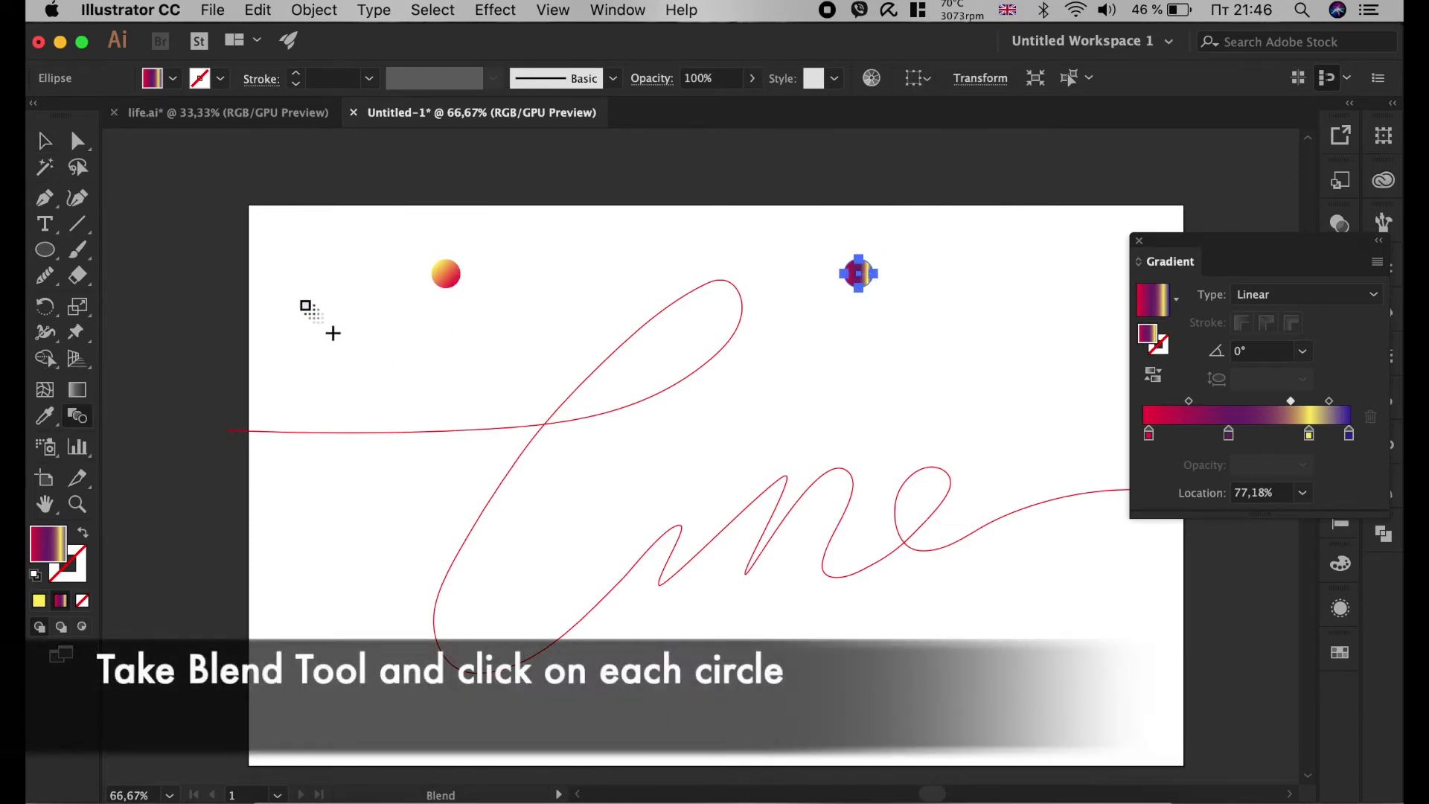
click(858, 274)
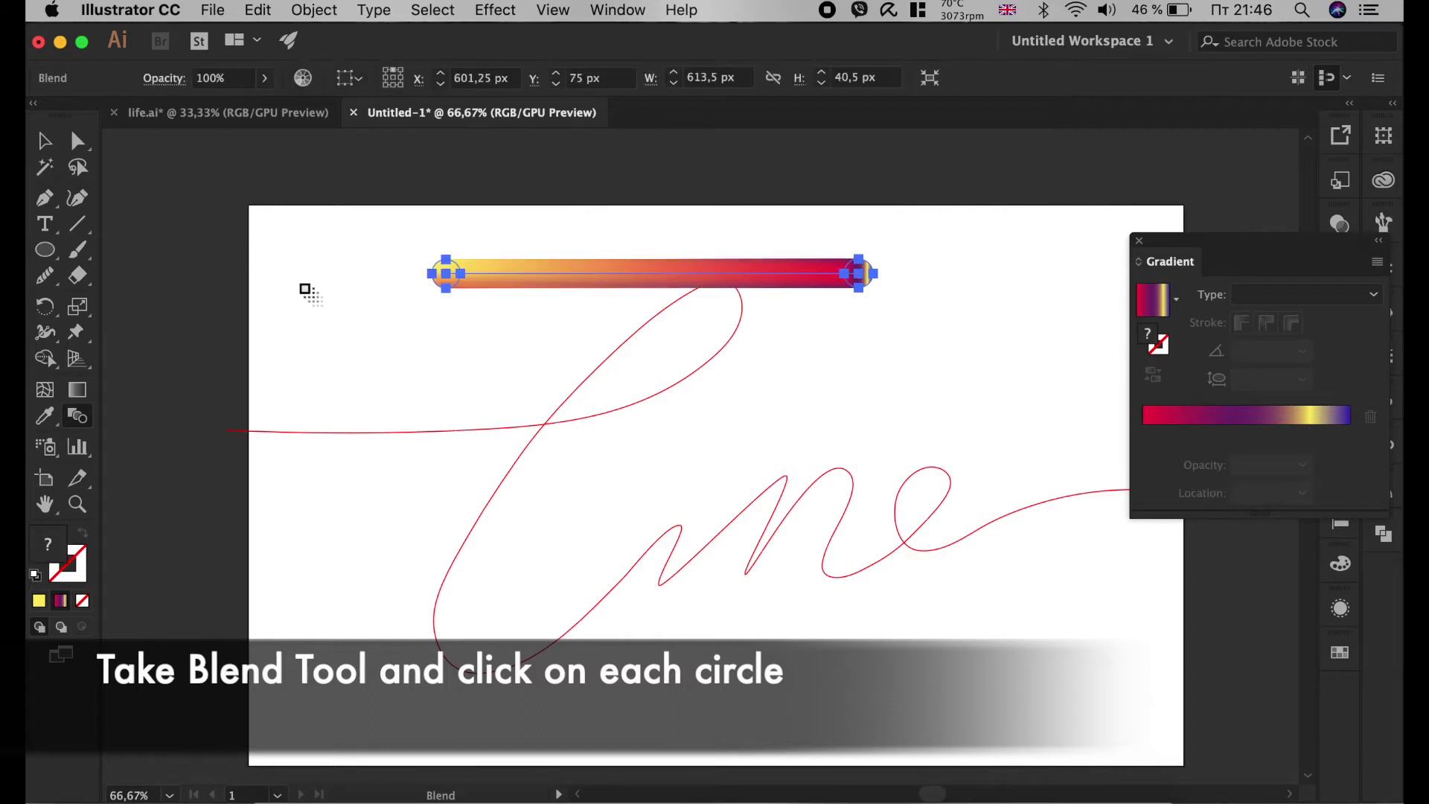
double_click(81, 418)
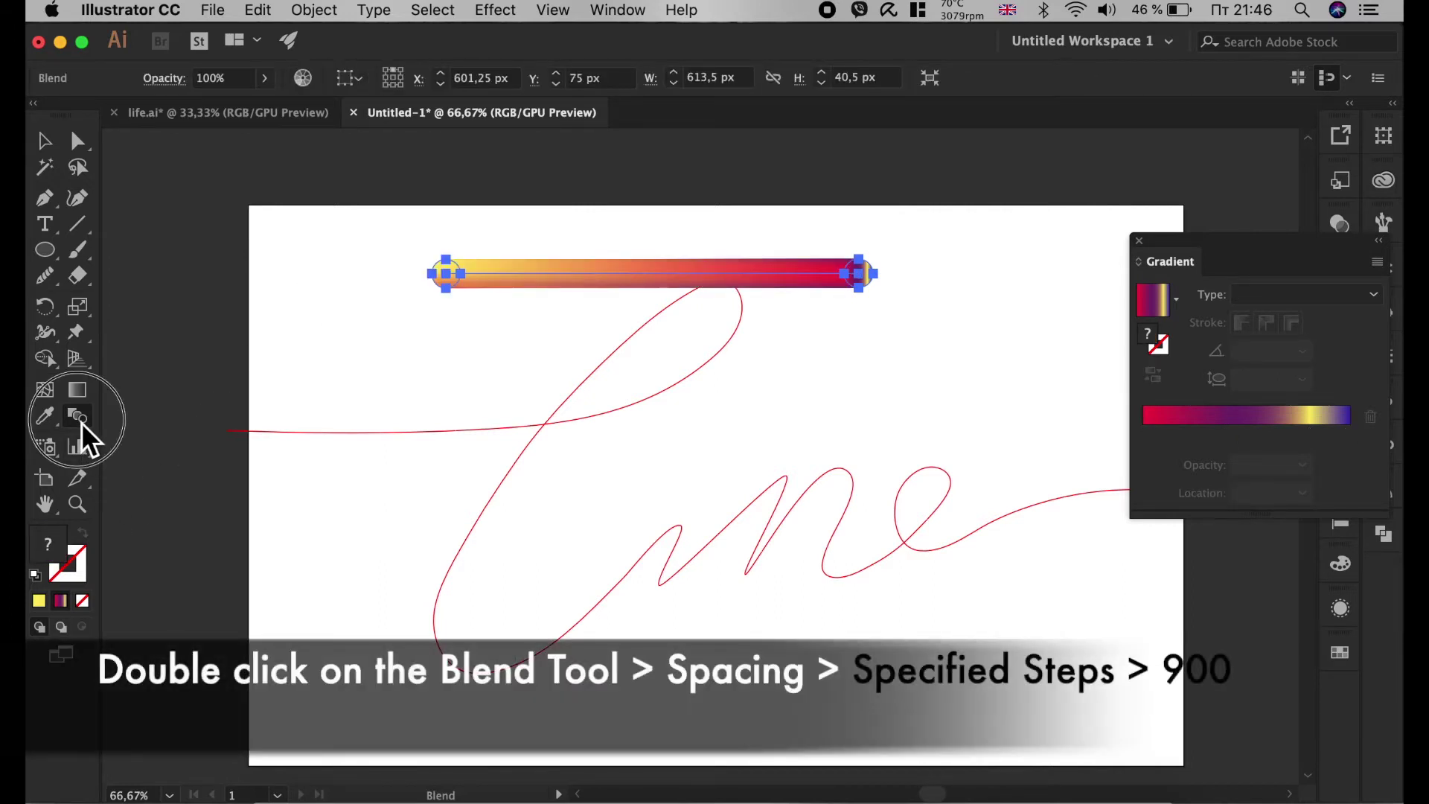
click(410, 201)
click(426, 297)
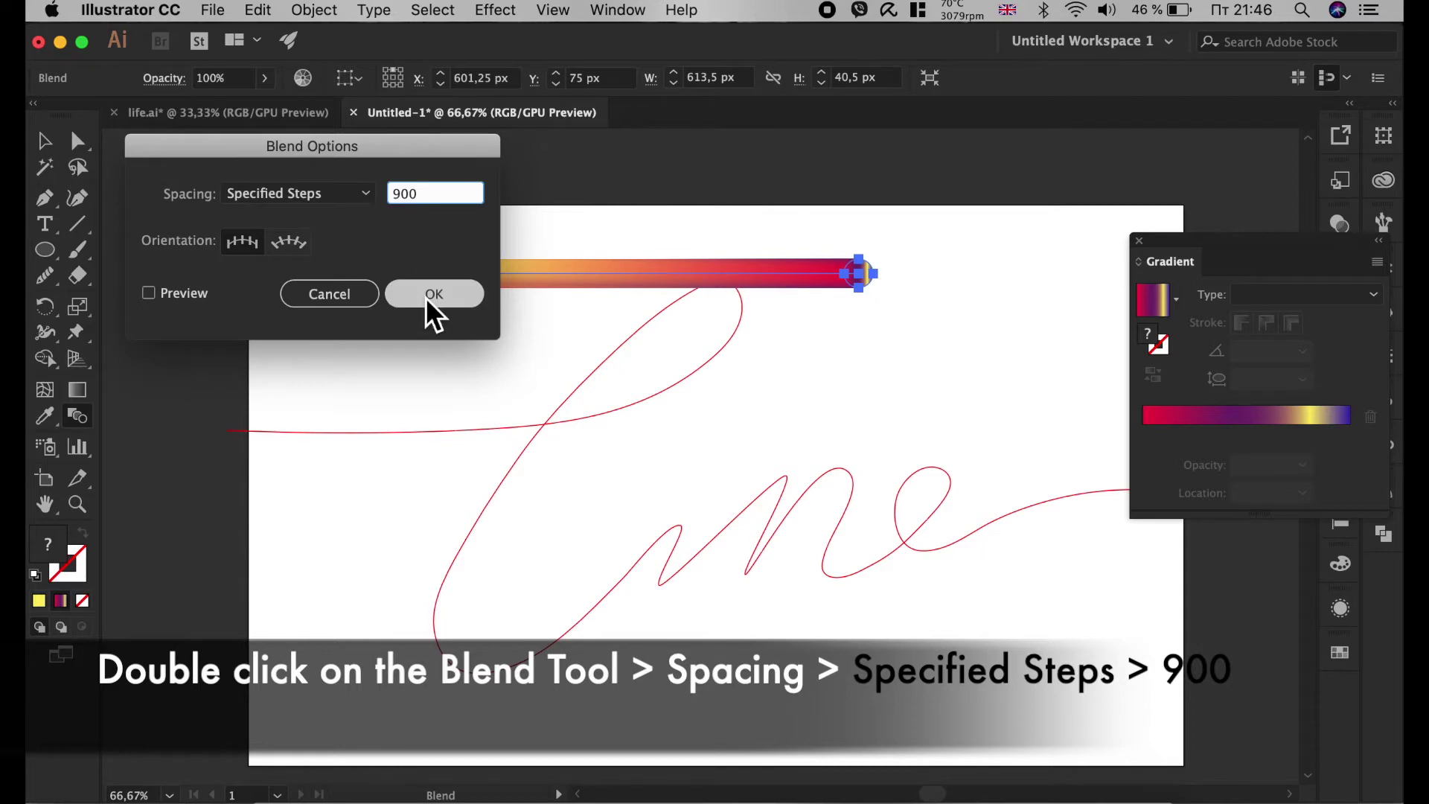
click(46, 143)
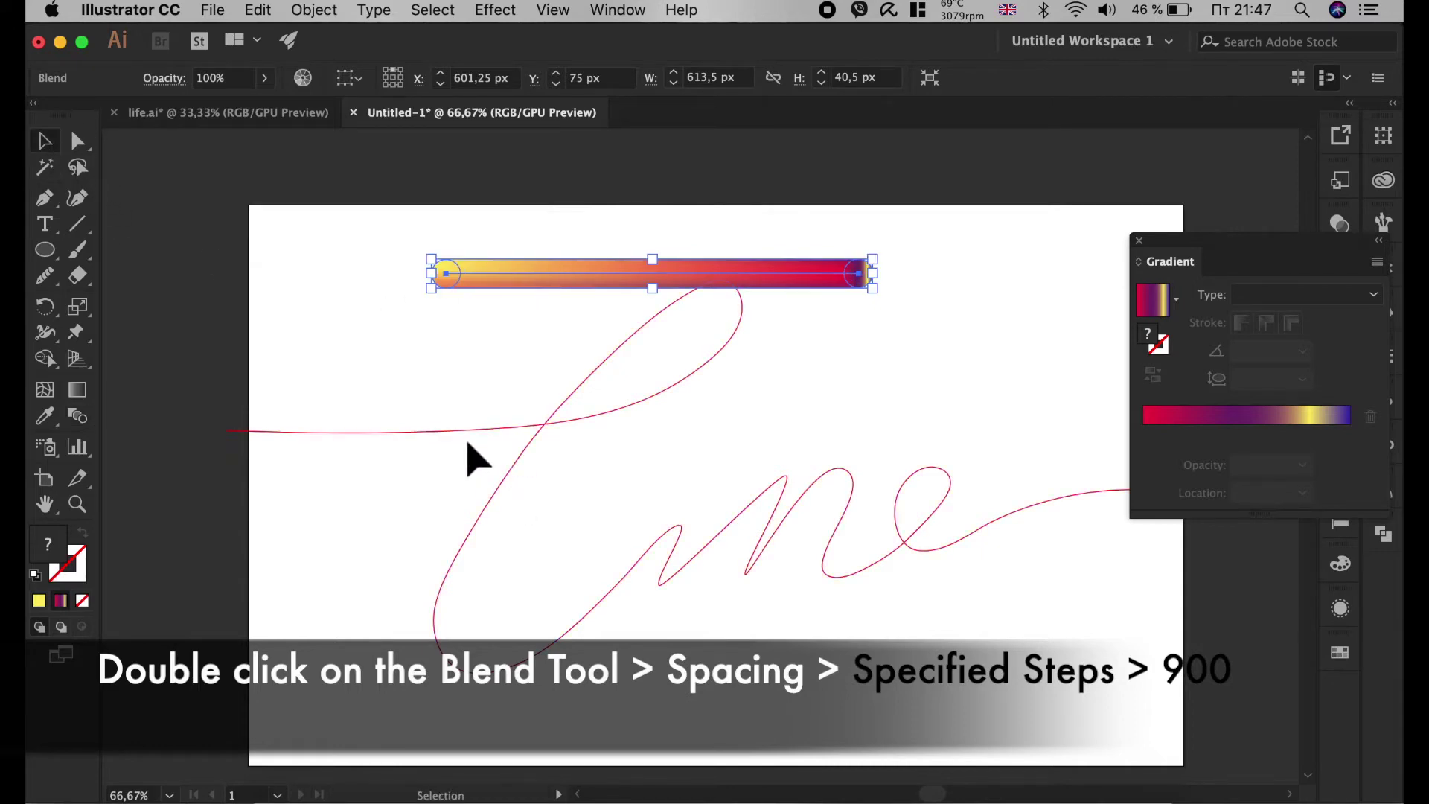
key(super+a)
click(328, 9)
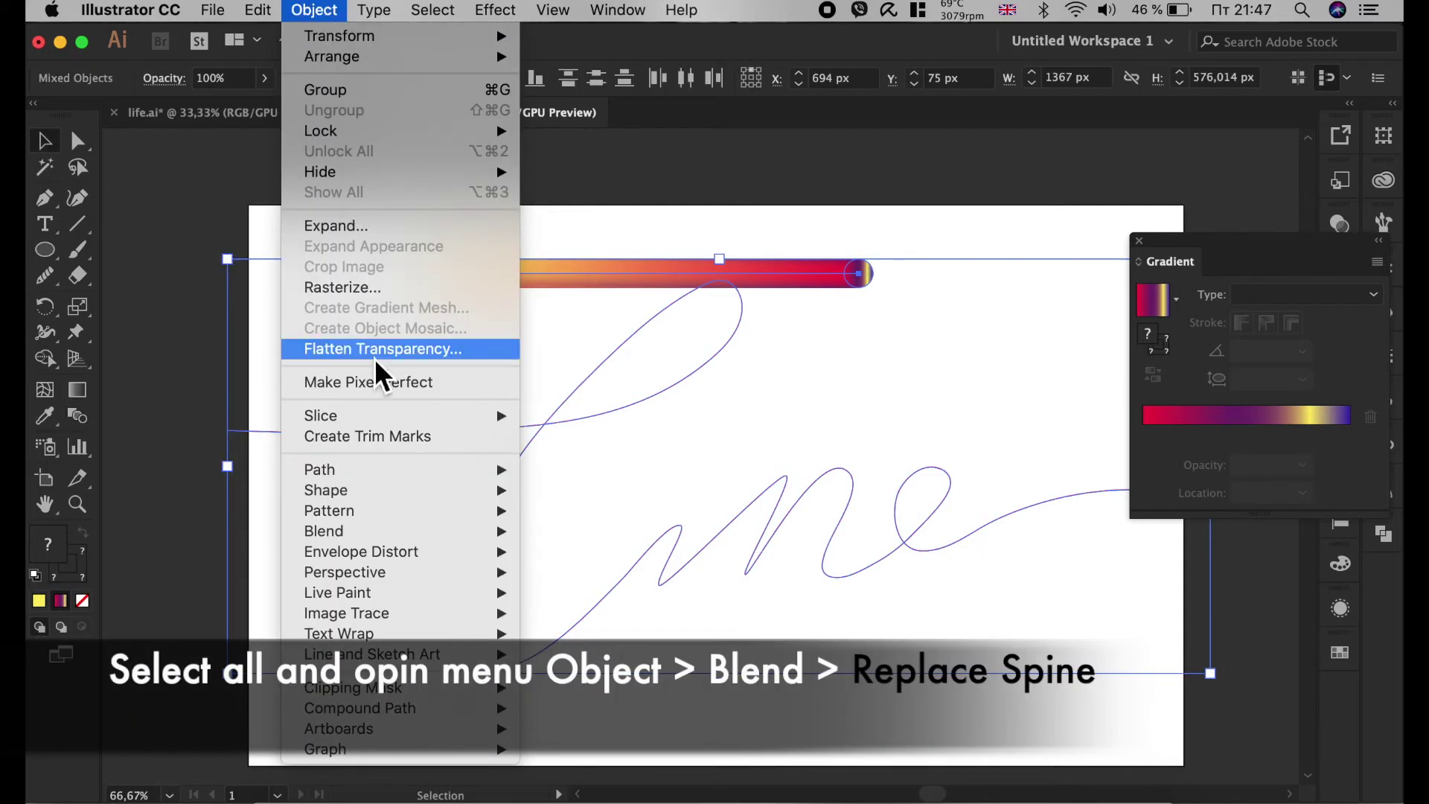
mouse_move(324, 531)
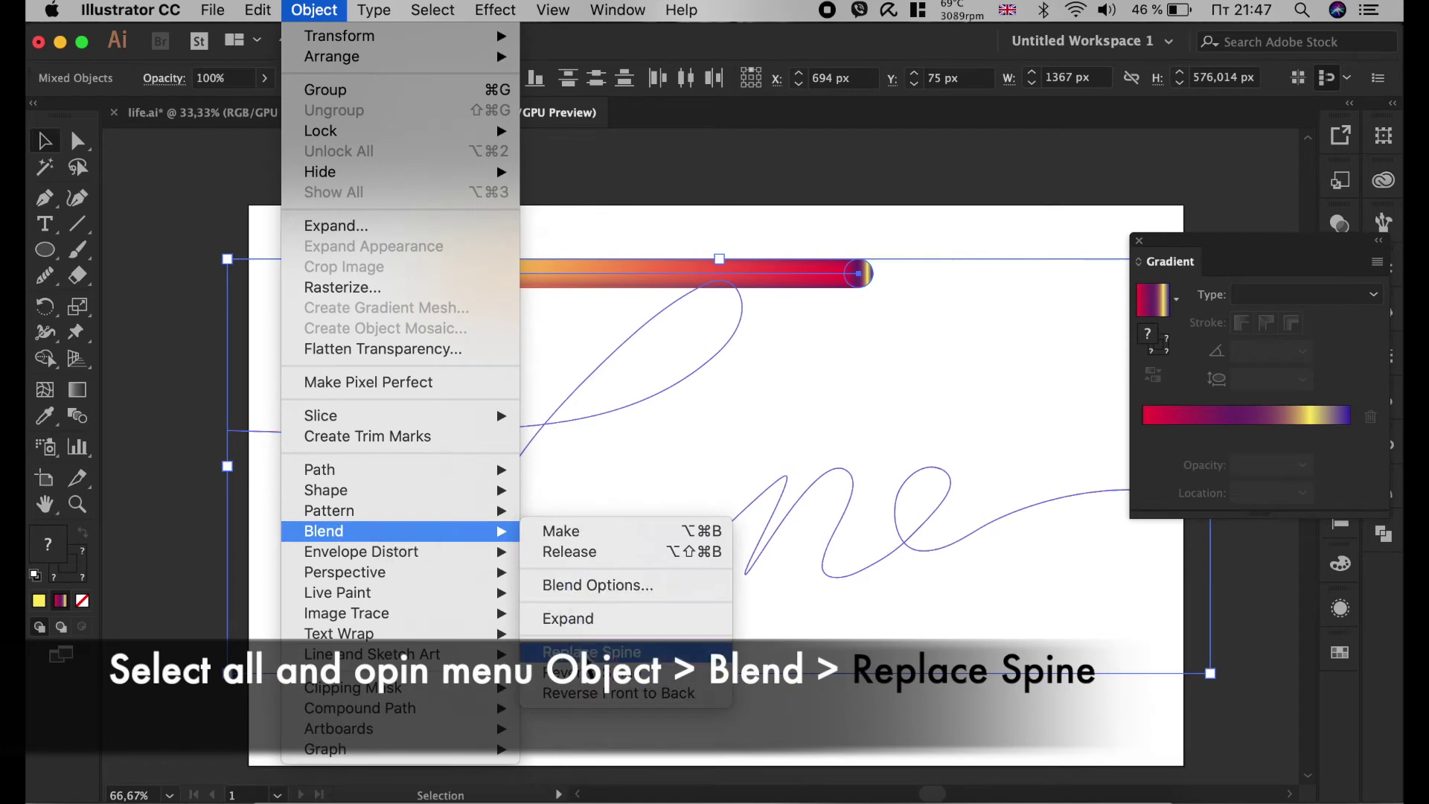
Replace the blend spine with the Line path and reverse the start circle's gradient.
click(591, 652)
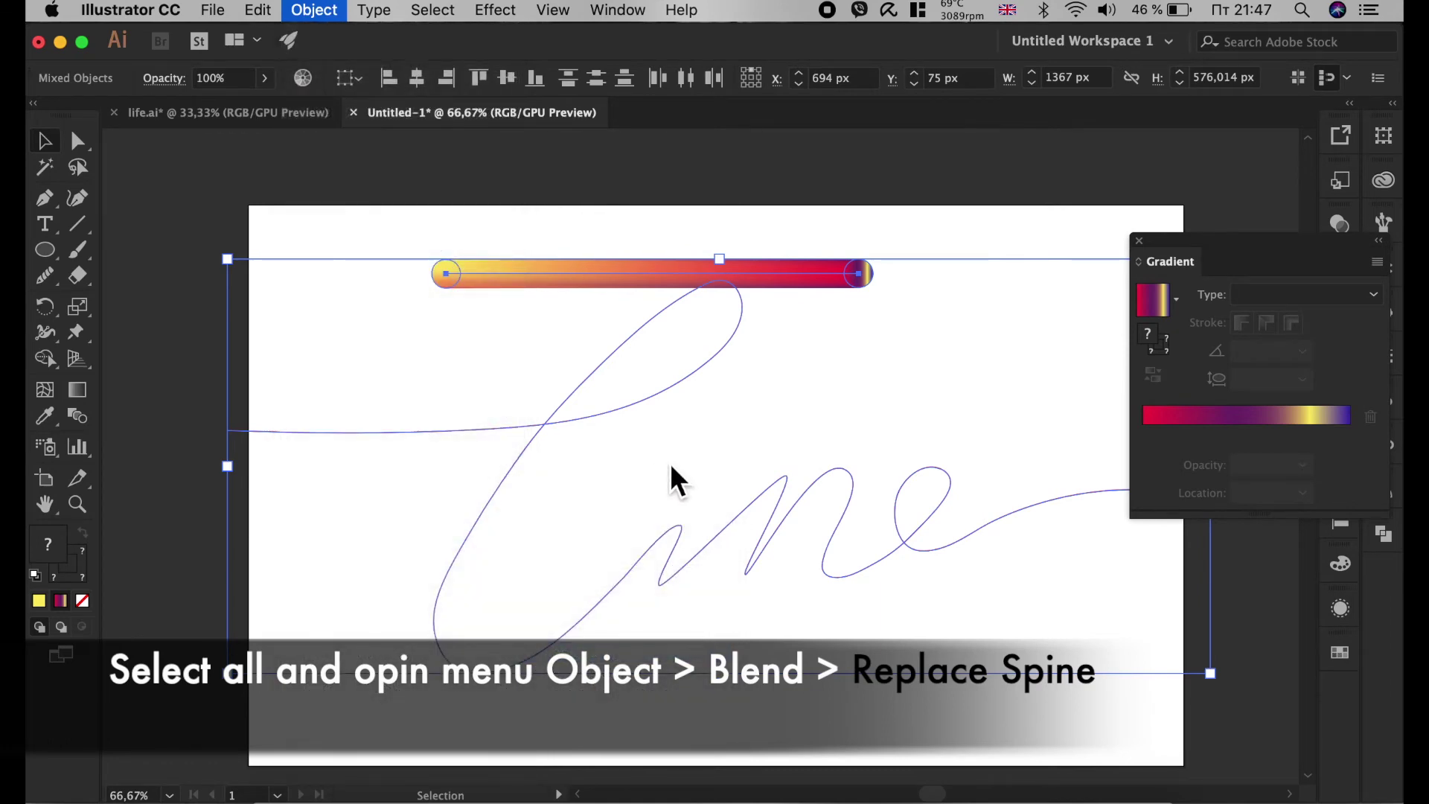
click(86, 140)
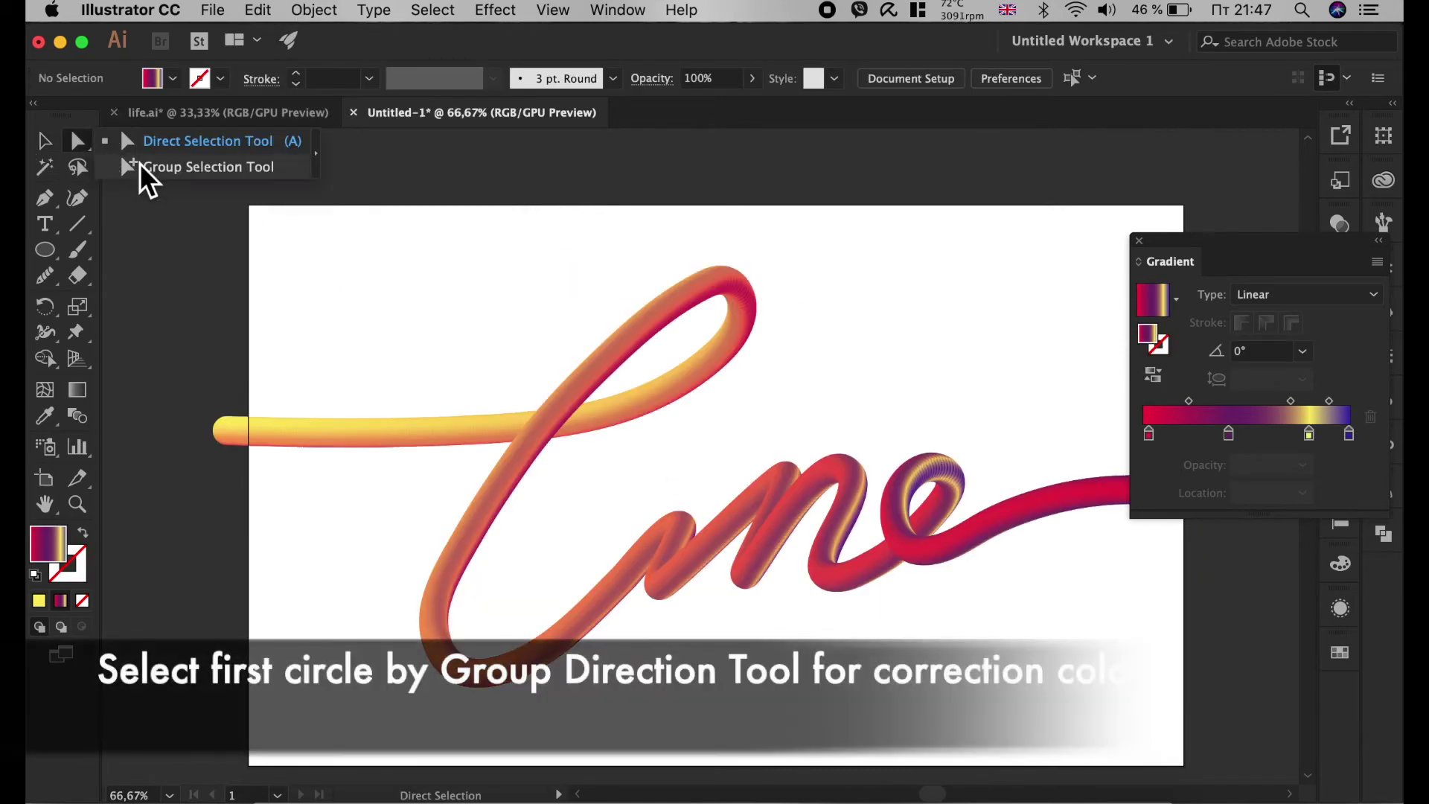
click(144, 167)
click(218, 435)
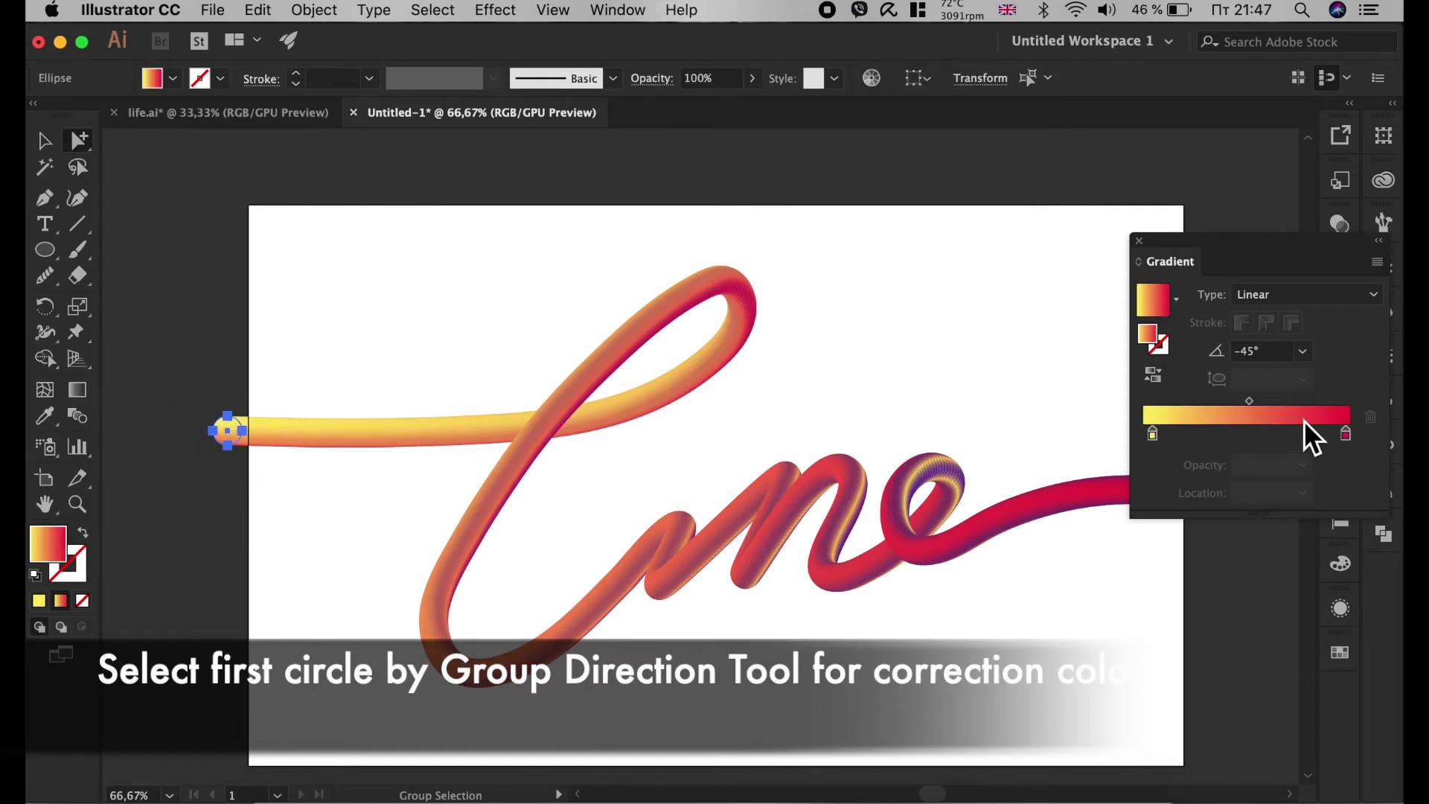
click(1153, 376)
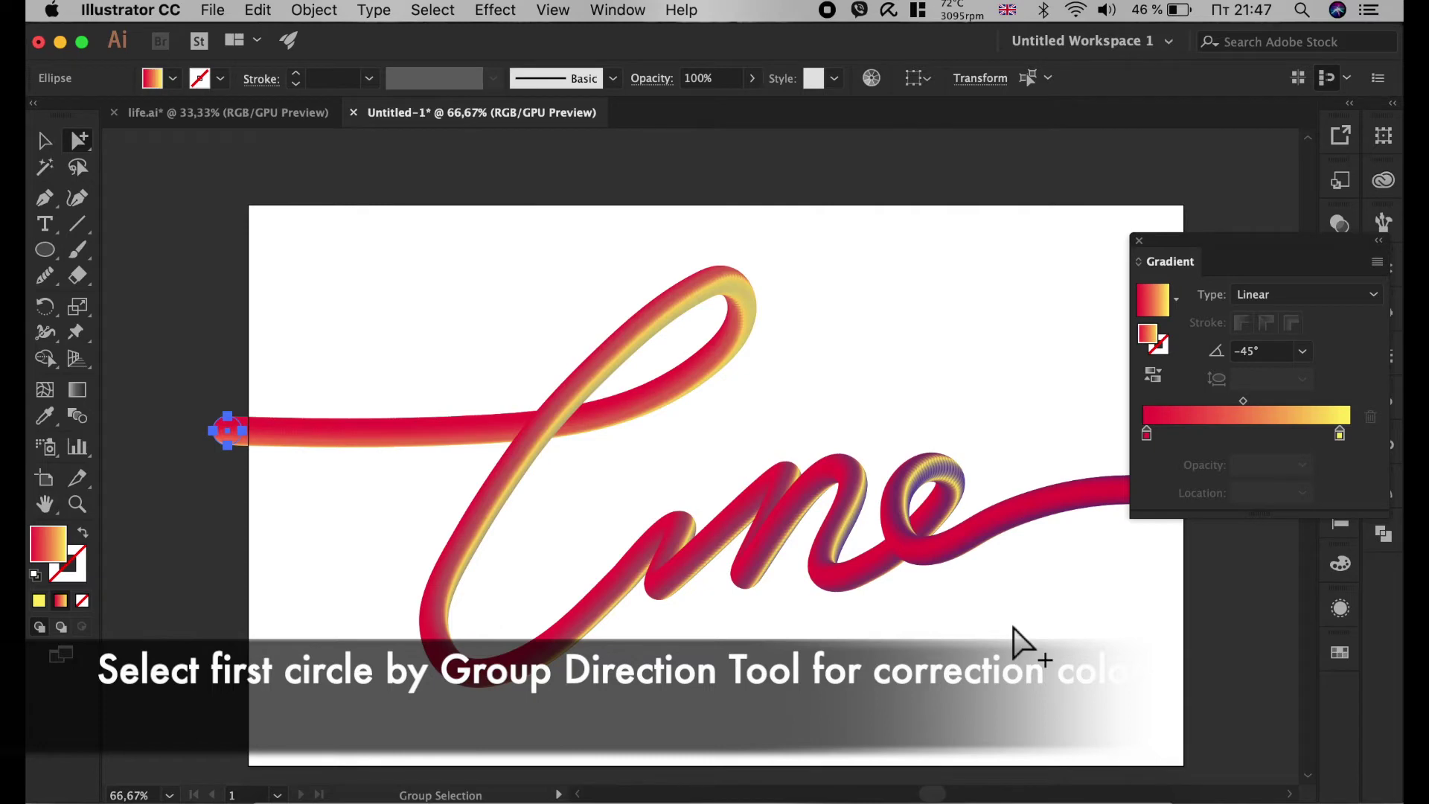
drag(1182, 240, 980, 126)
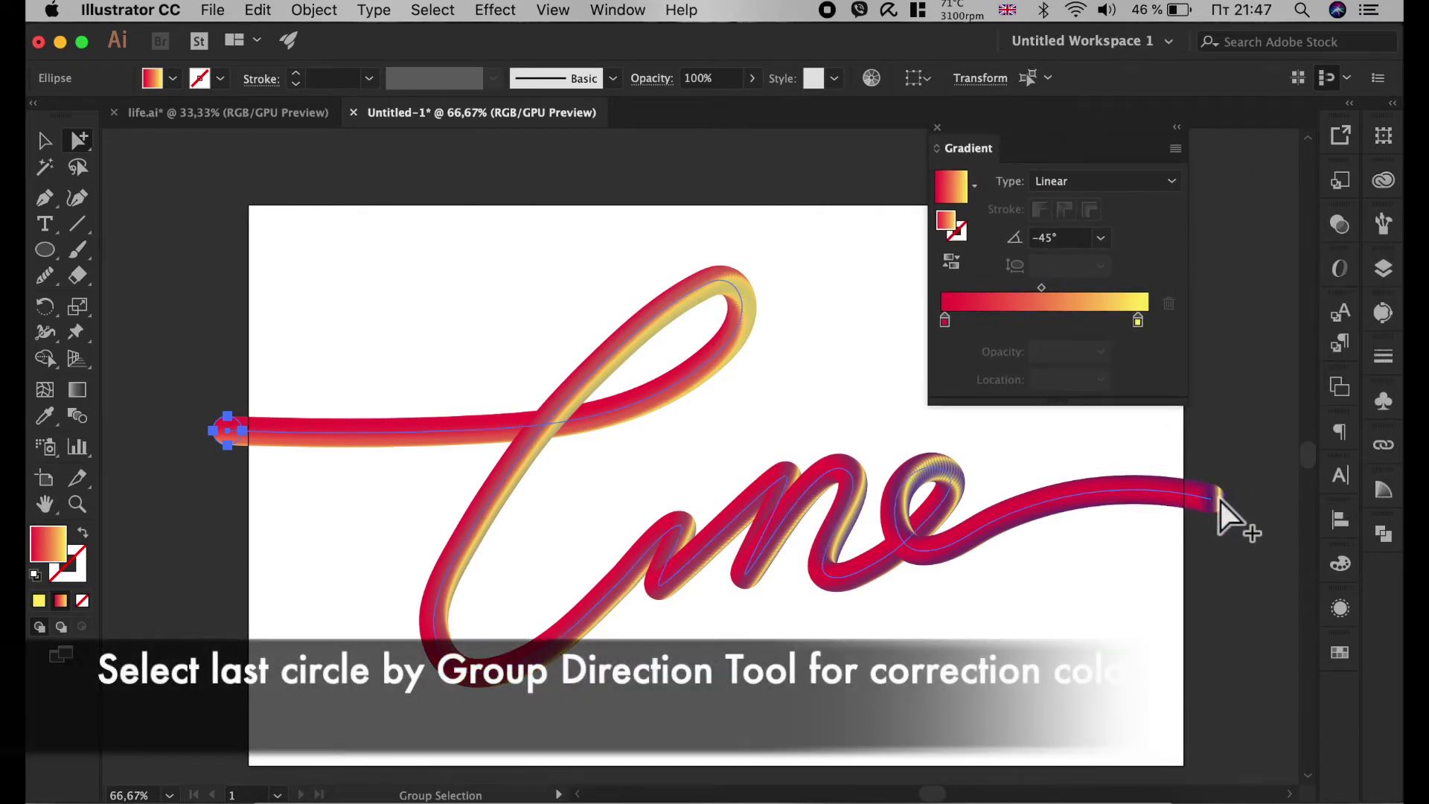
Reverse the end circle's gradient, move red to about 92%, and widen the yellow section.
click(1224, 499)
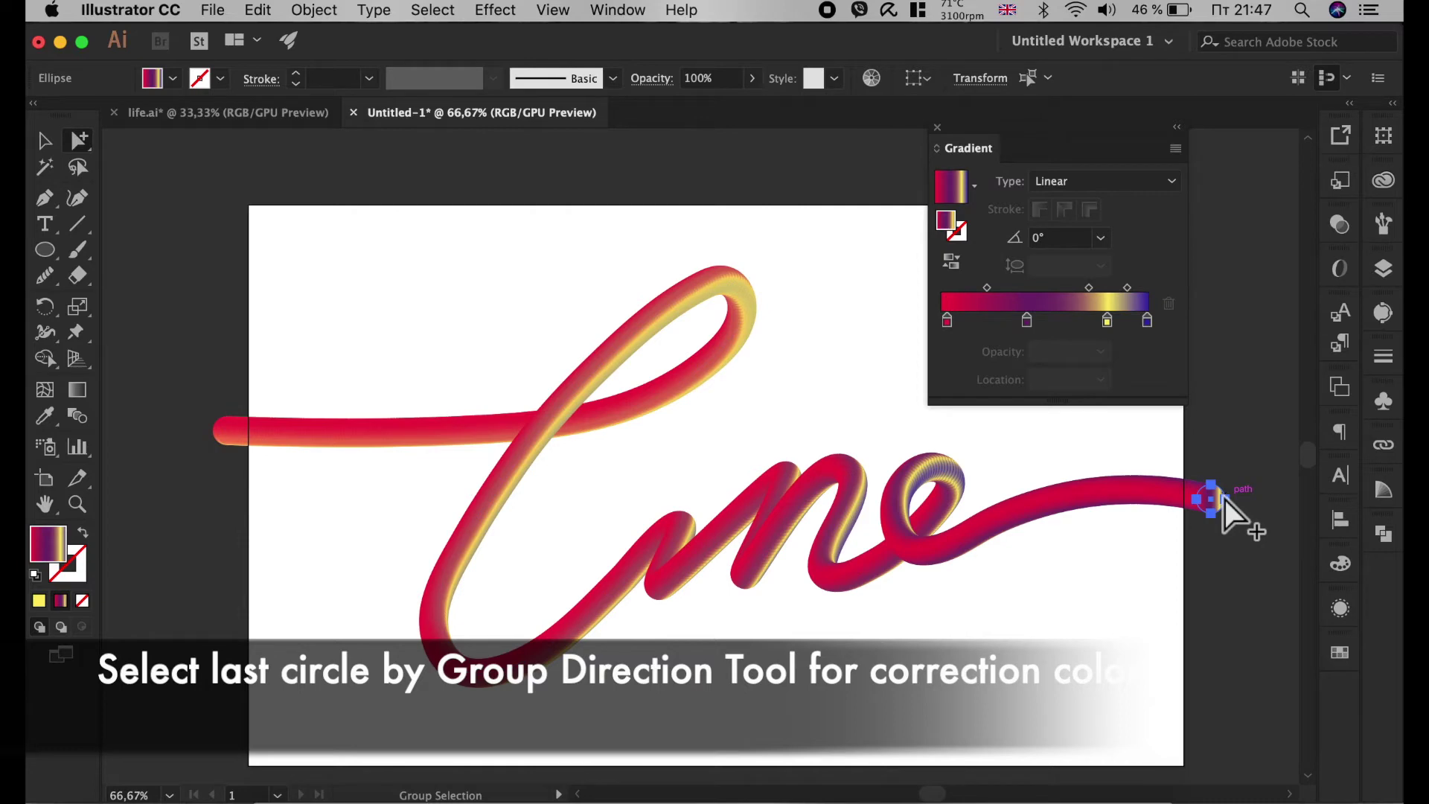
drag(1027, 320, 991, 320)
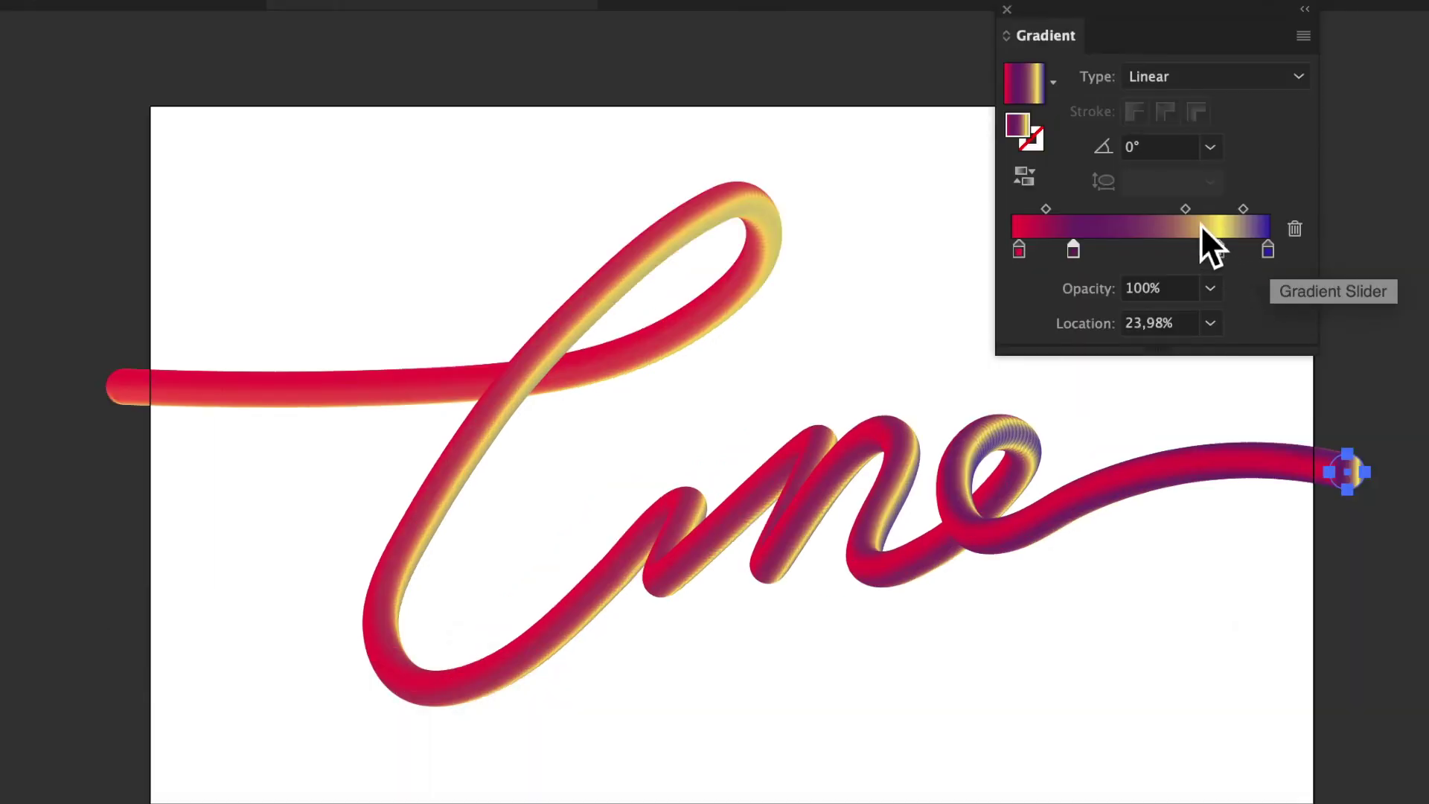
drag(1079, 288, 1063, 288)
drag(1046, 210, 1034, 213)
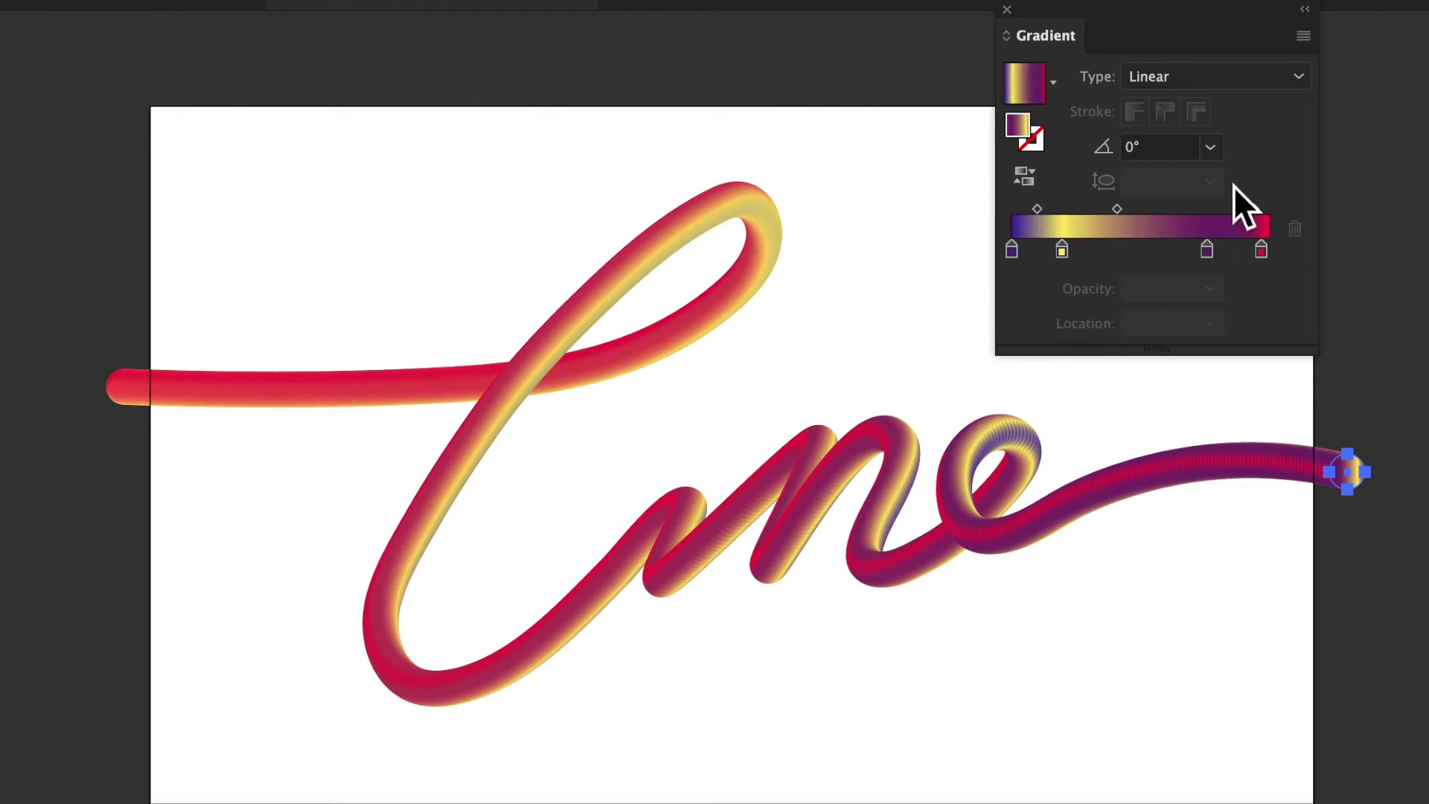
click(1025, 178)
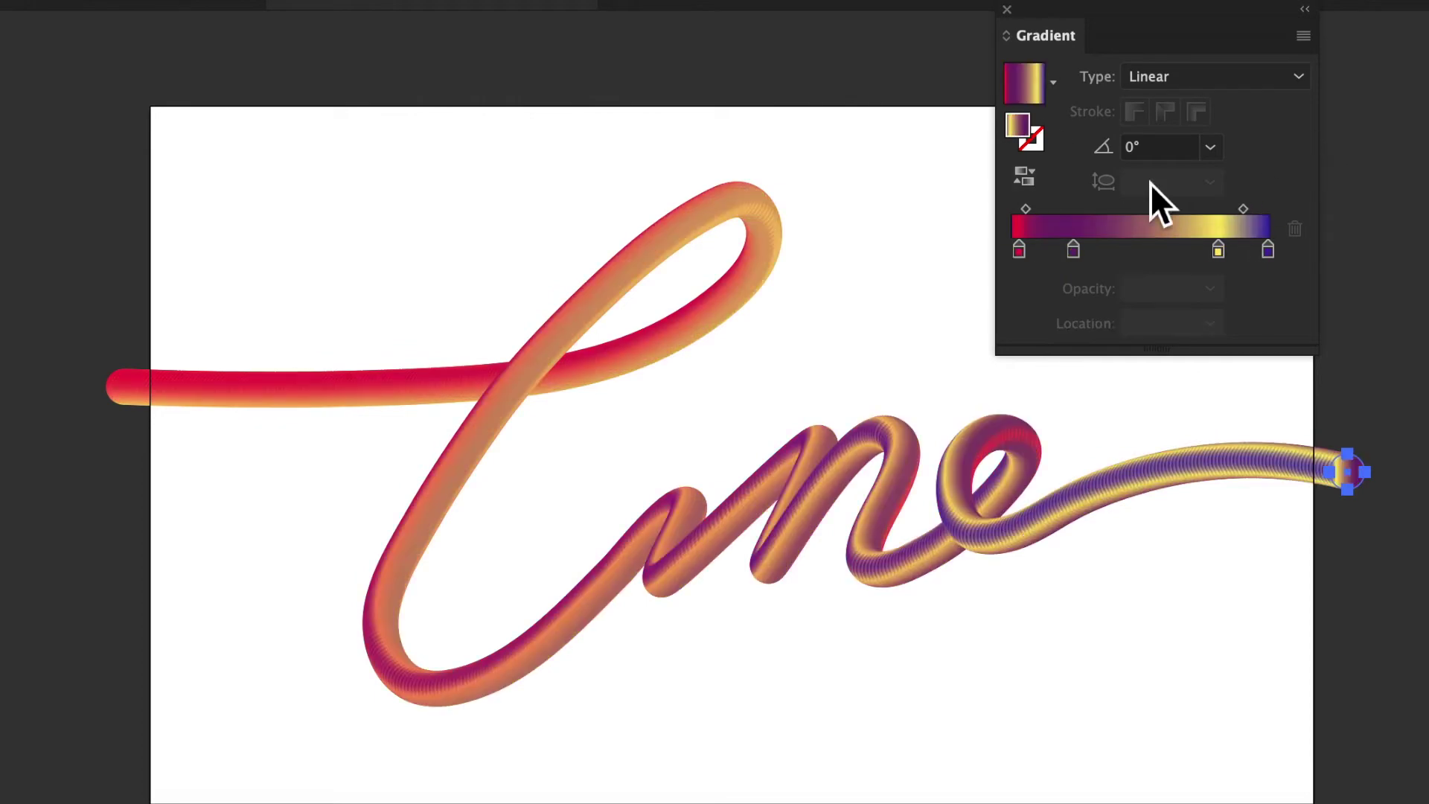
mouse_move(1019, 251)
mouse_down()
mouse_move(1247, 251)
mouse_move(1016, 254)
mouse_move(1080, 251)
mouse_up()
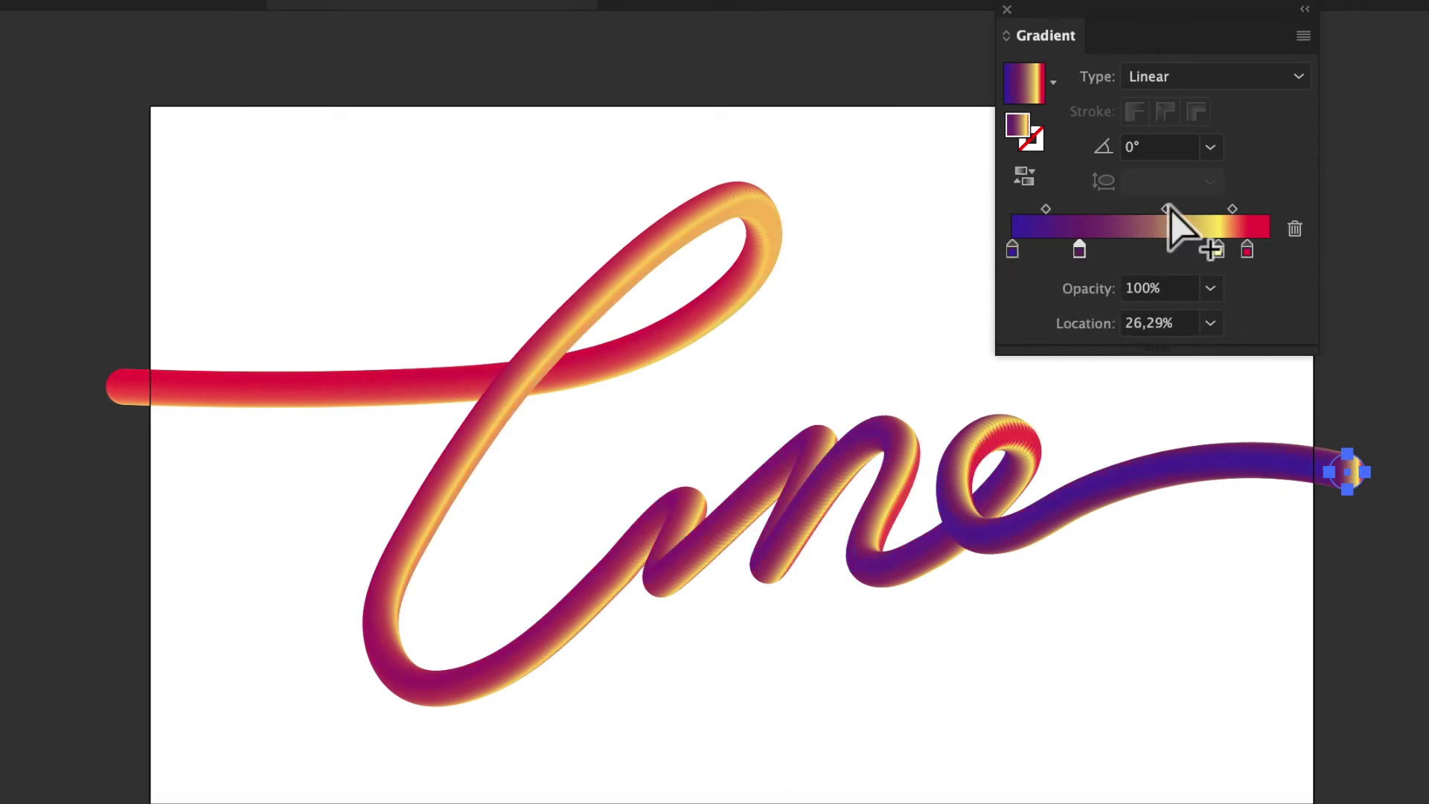
mouse_move(1164, 209)
mouse_down()
mouse_move(1118, 210)
mouse_move(1138, 210)
mouse_up()
Shift the yellow gradient stop to about 62% and duplicate the tube's starting circle.
drag(1224, 252, 1173, 252)
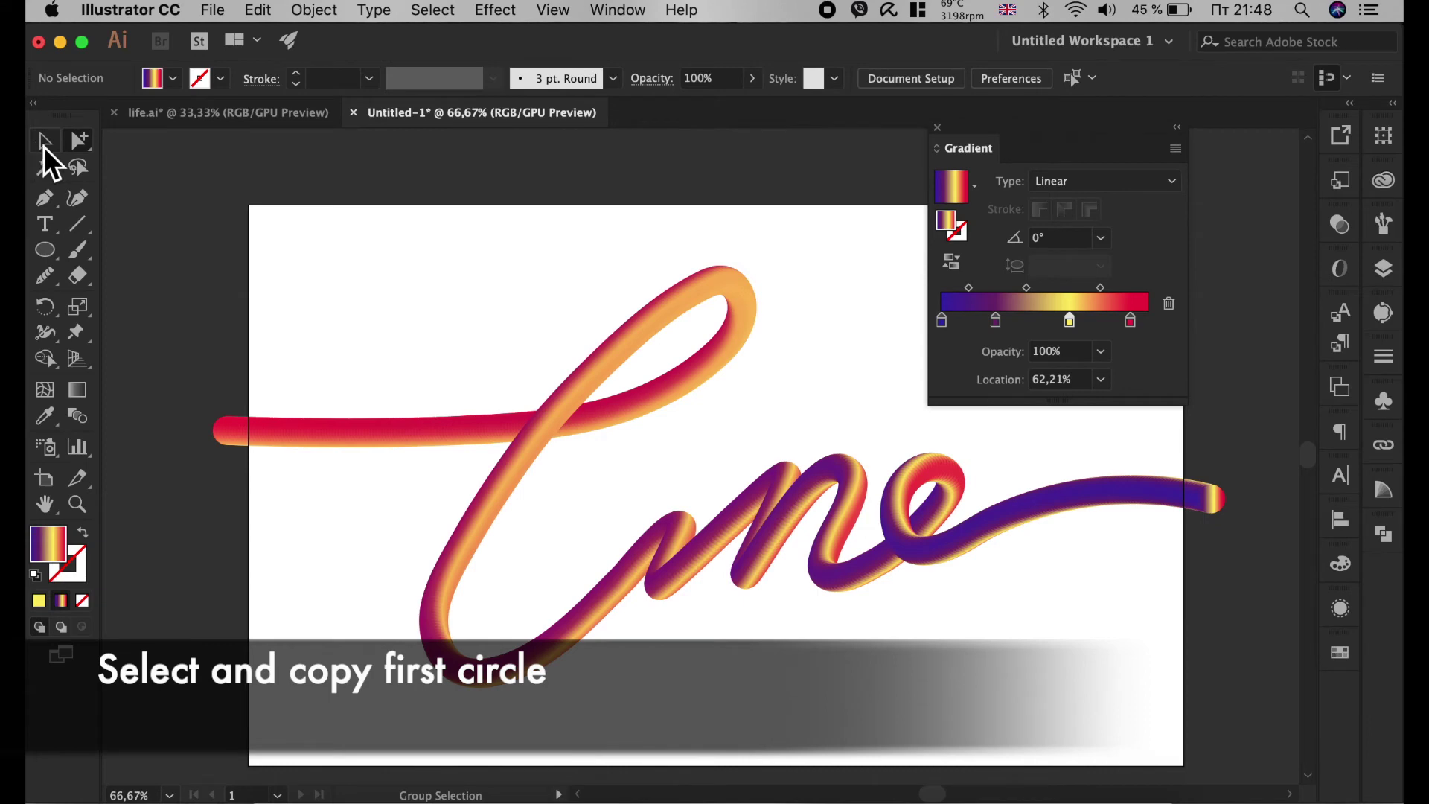
click(228, 431)
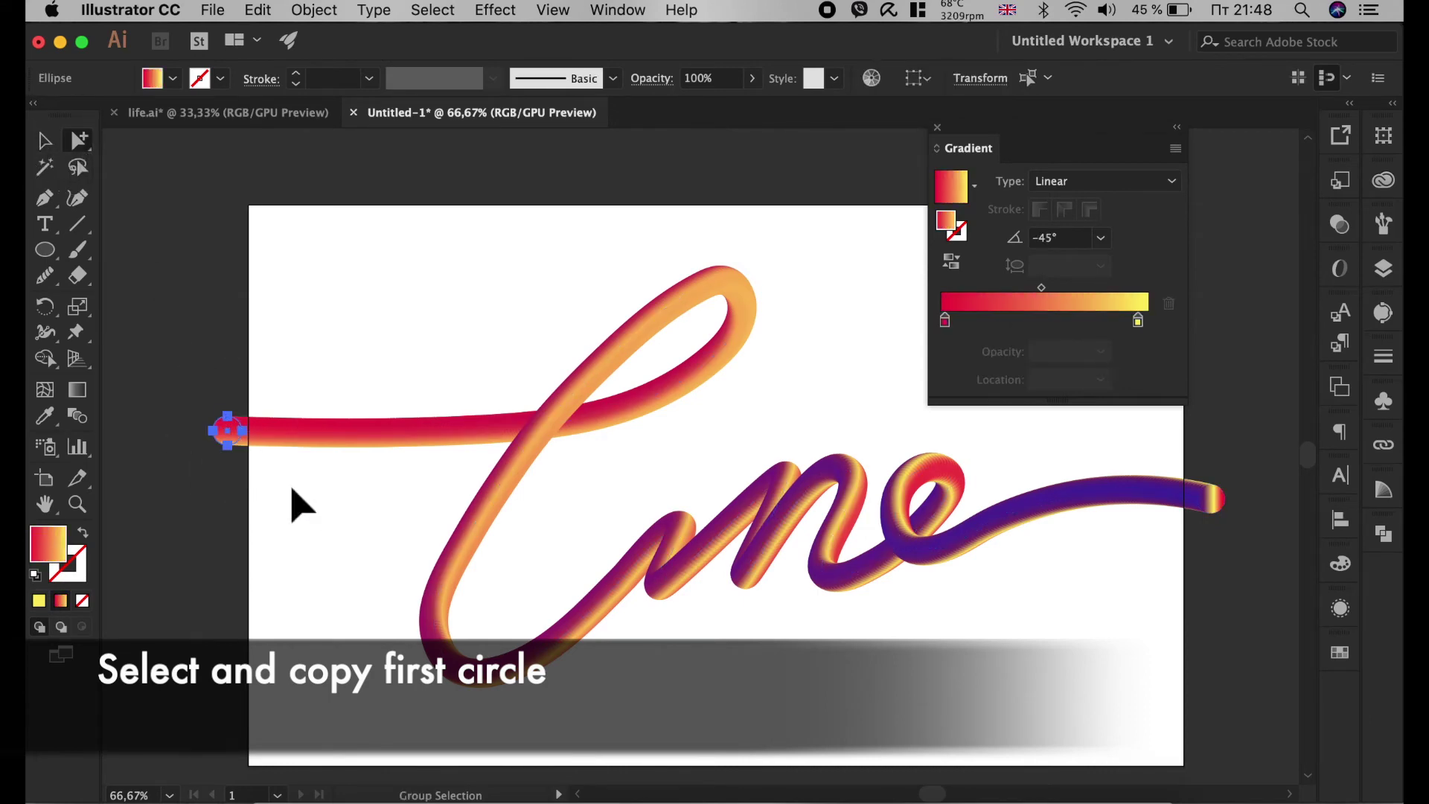
key(ctrl+c)
key(ctrl+v)
Reverse the pasted circle's gradient to yellow-to-red and place it above the i as its dot.
click(583, 441)
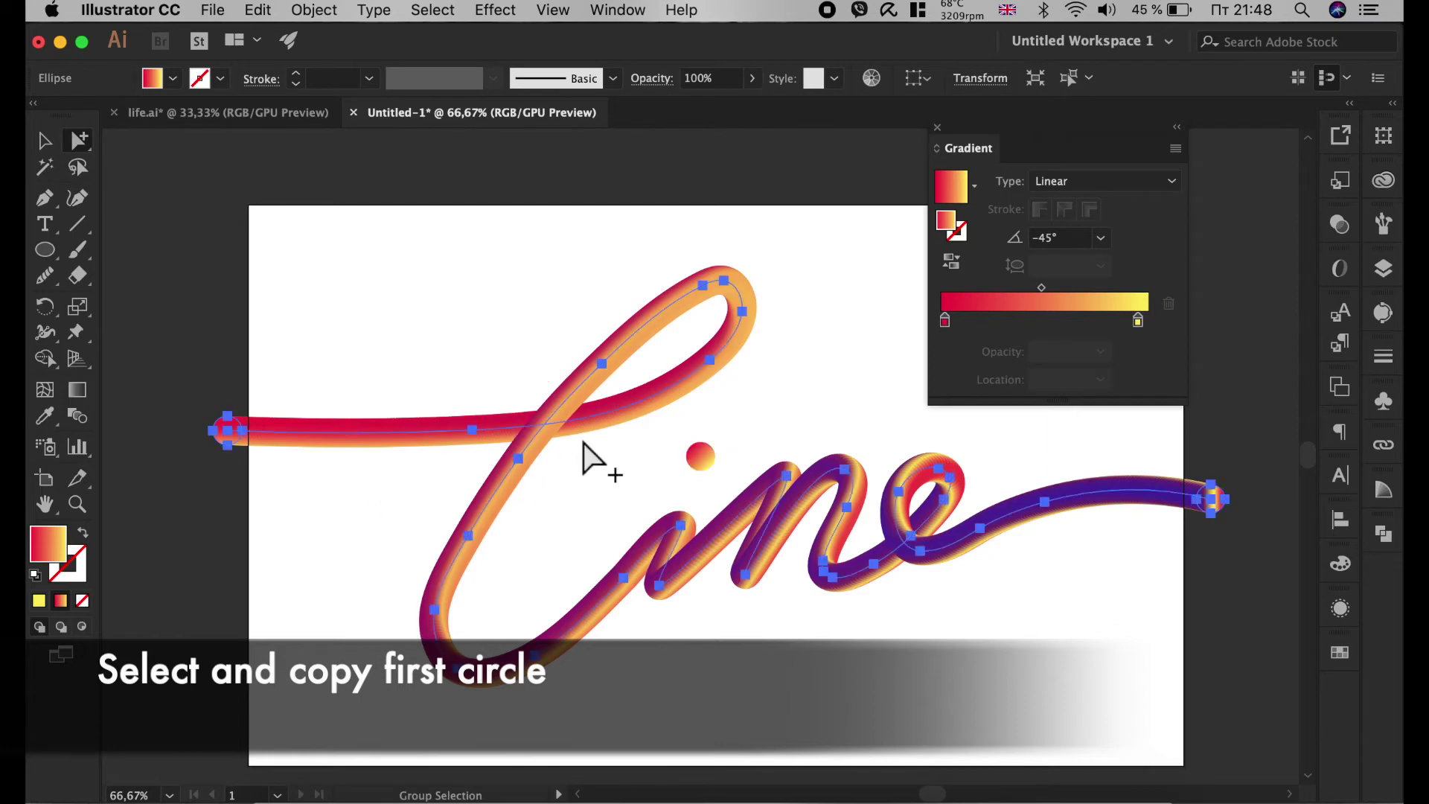
click(699, 456)
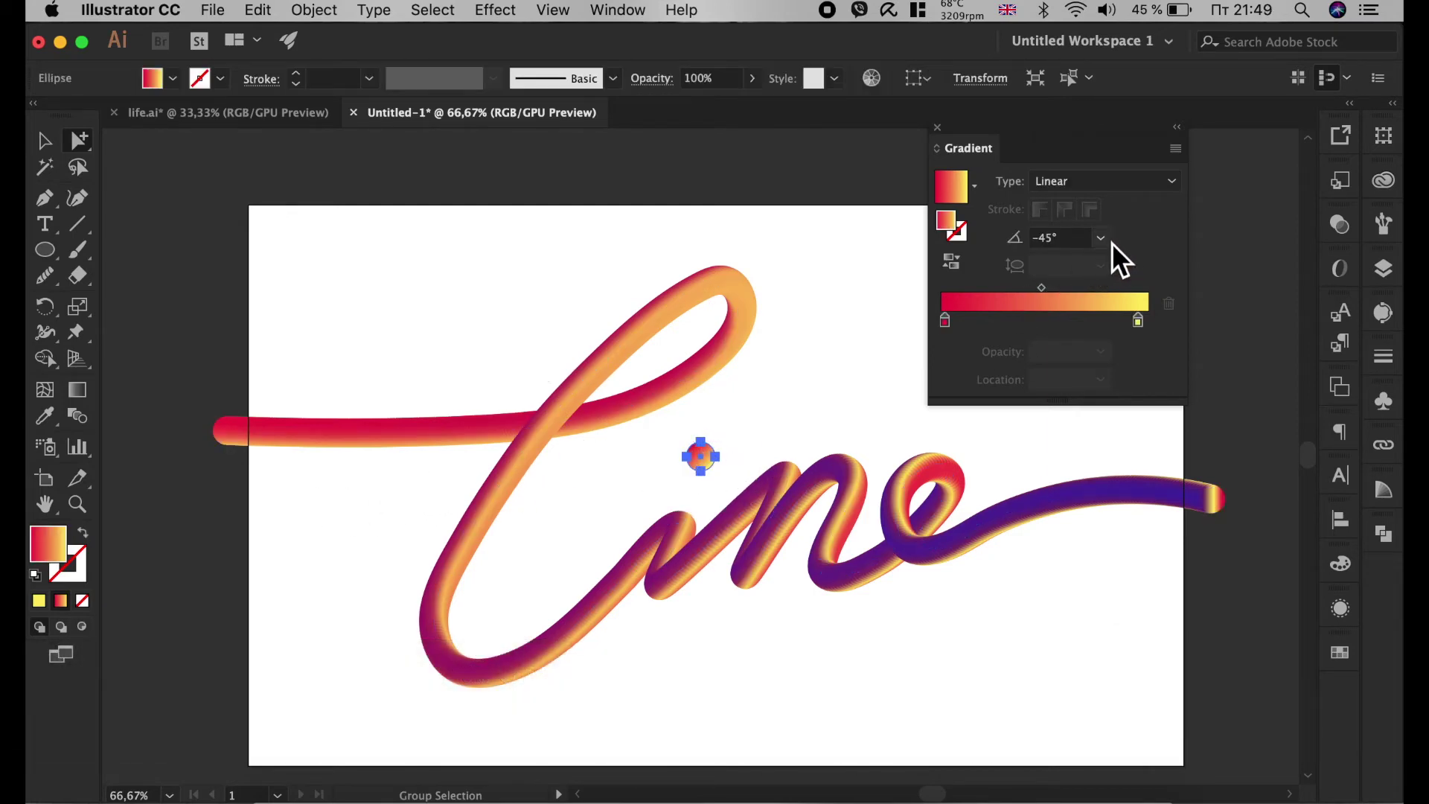
click(952, 261)
click(767, 396)
click(46, 142)
drag(703, 484, 699, 476)
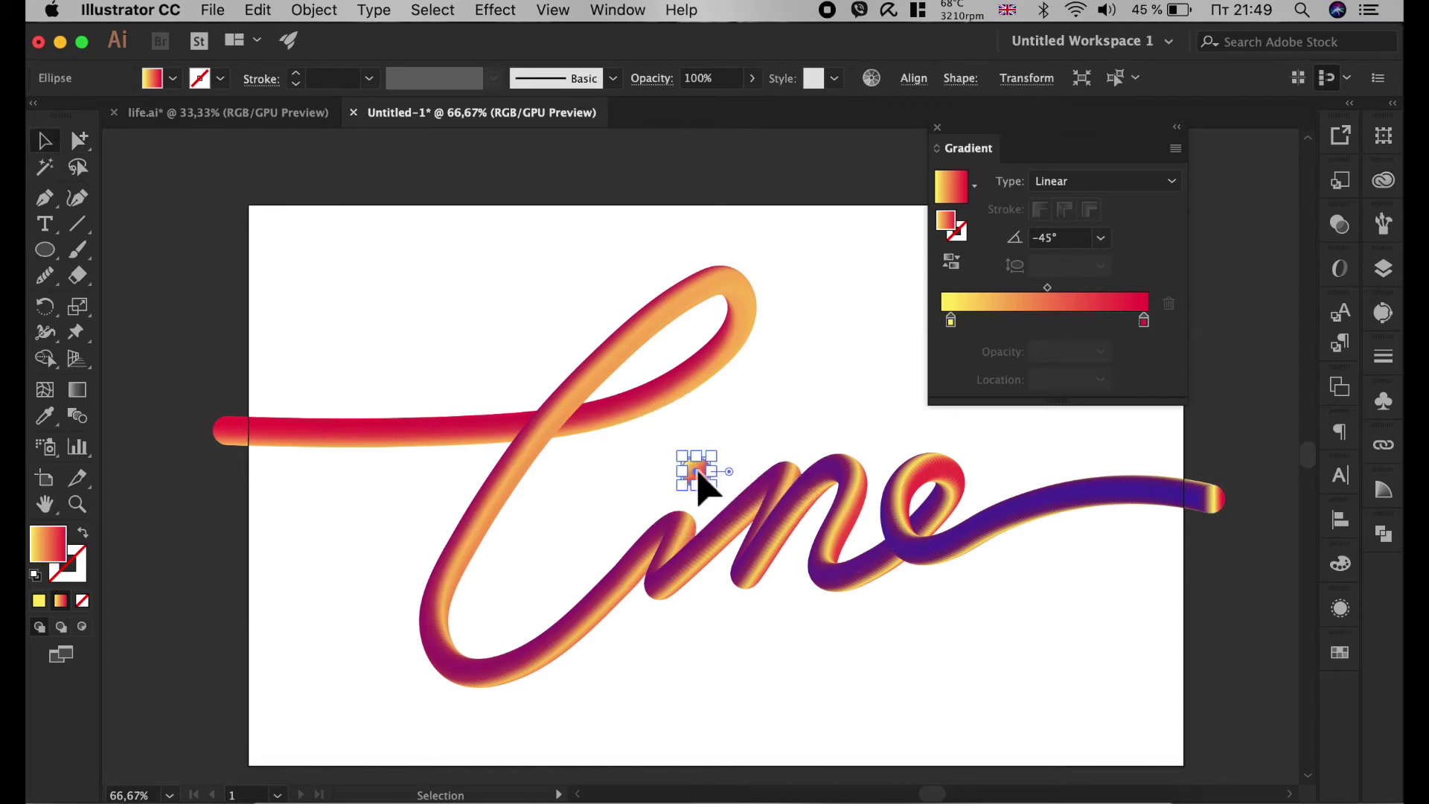
click(741, 395)
click(720, 375)
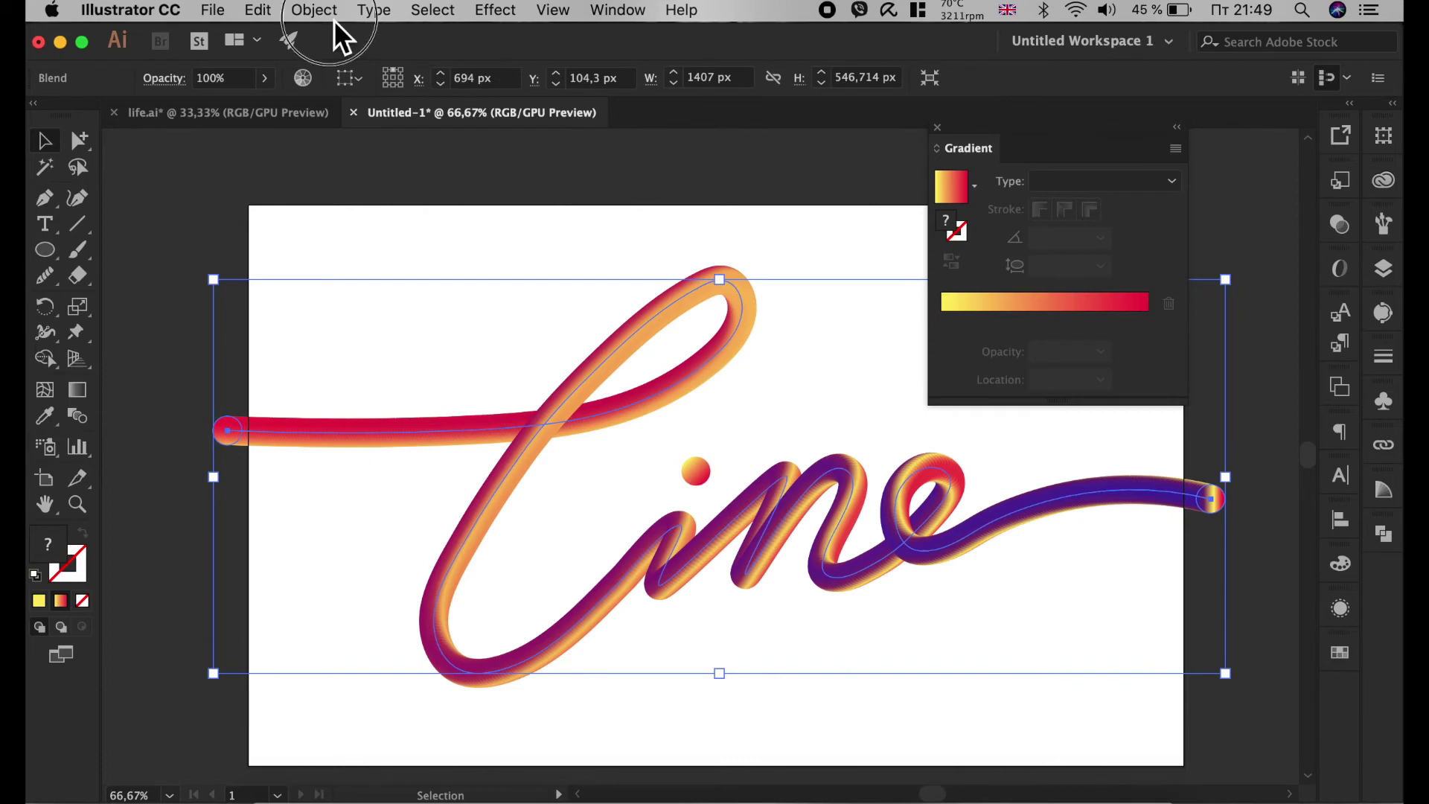
Expand the Line blend into separate objects via Object > Expand.
click(333, 10)
click(491, 224)
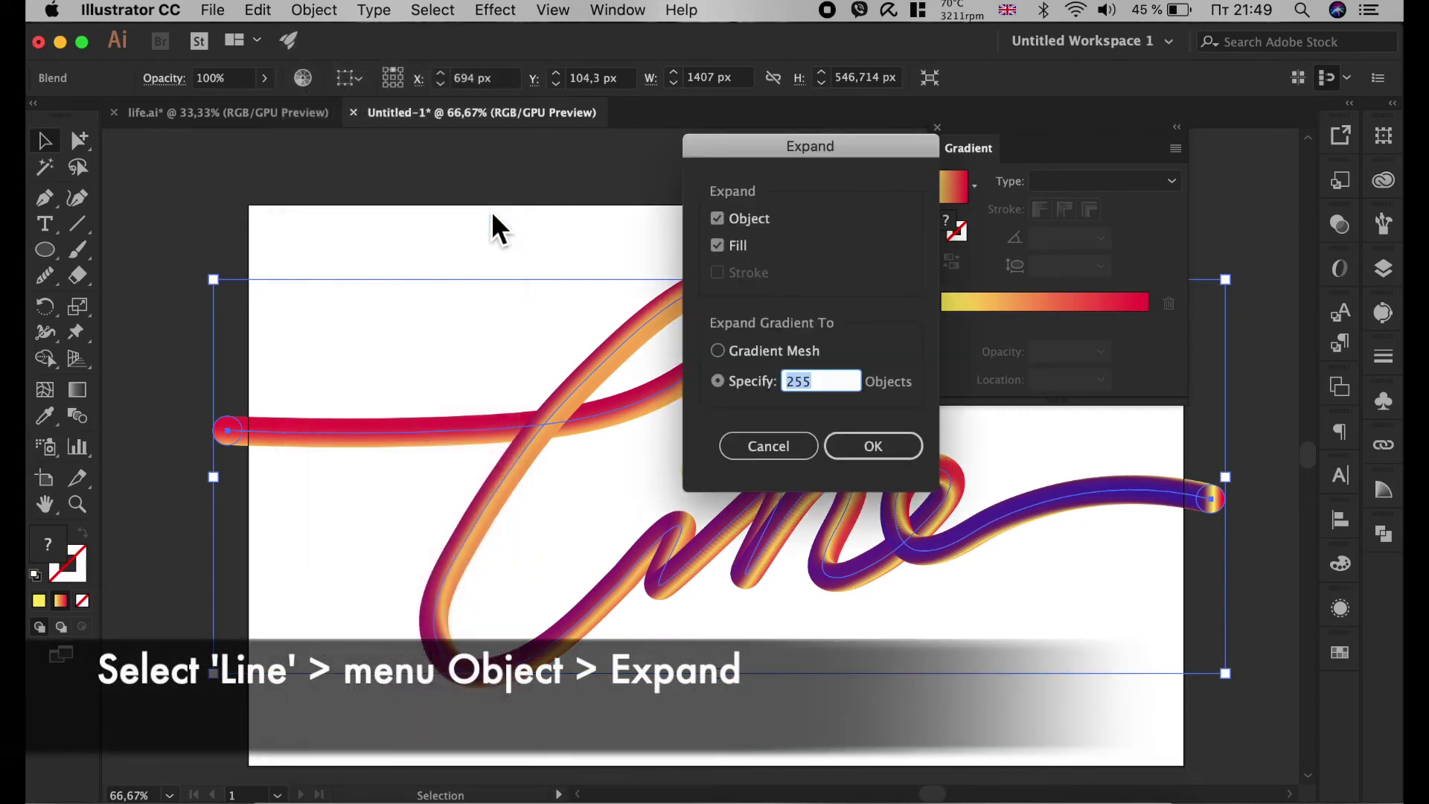
click(856, 447)
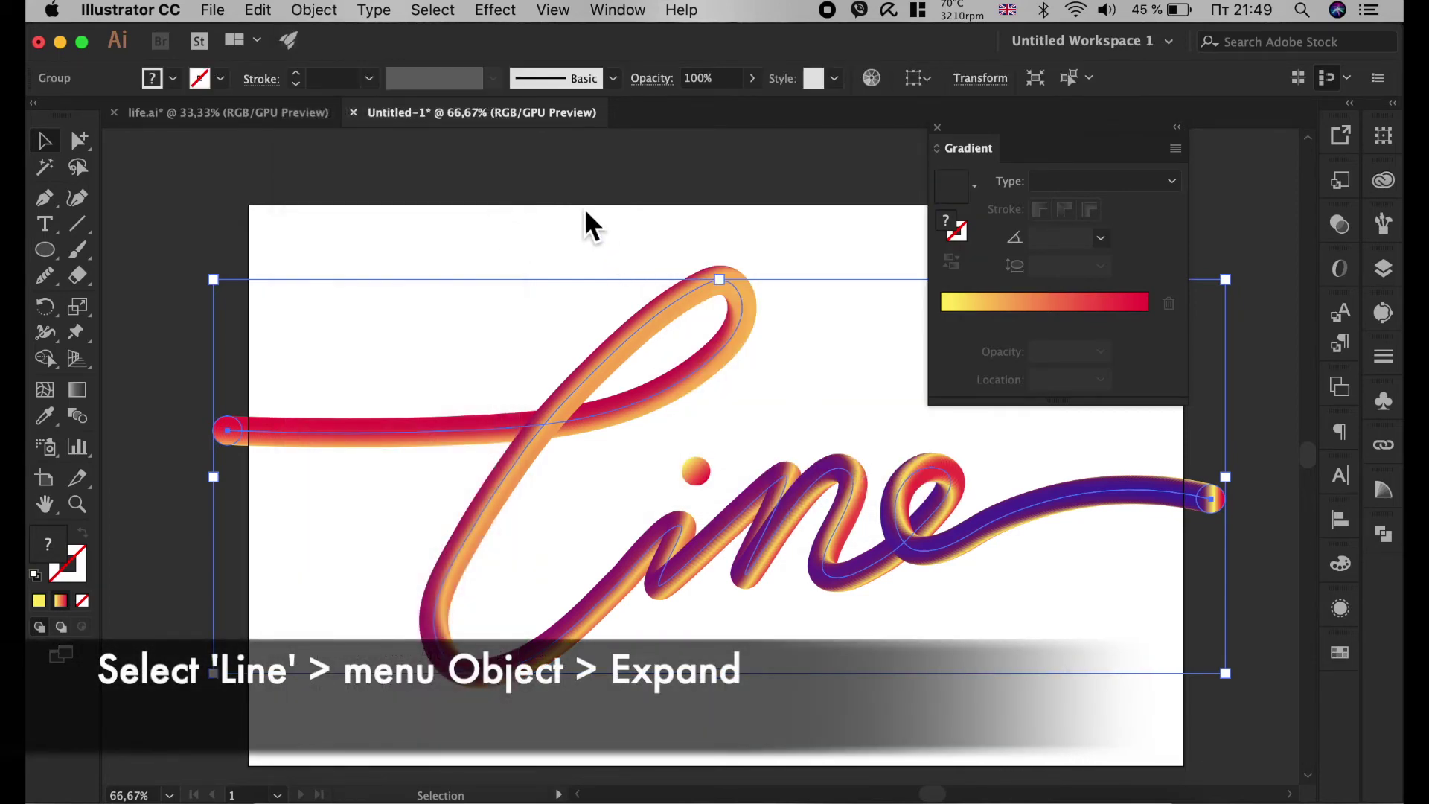
click(530, 272)
Marquee-select all the expanded tube pieces and the dot, and group them.
drag(436, 232, 828, 635)
right_click(759, 514)
click(789, 625)
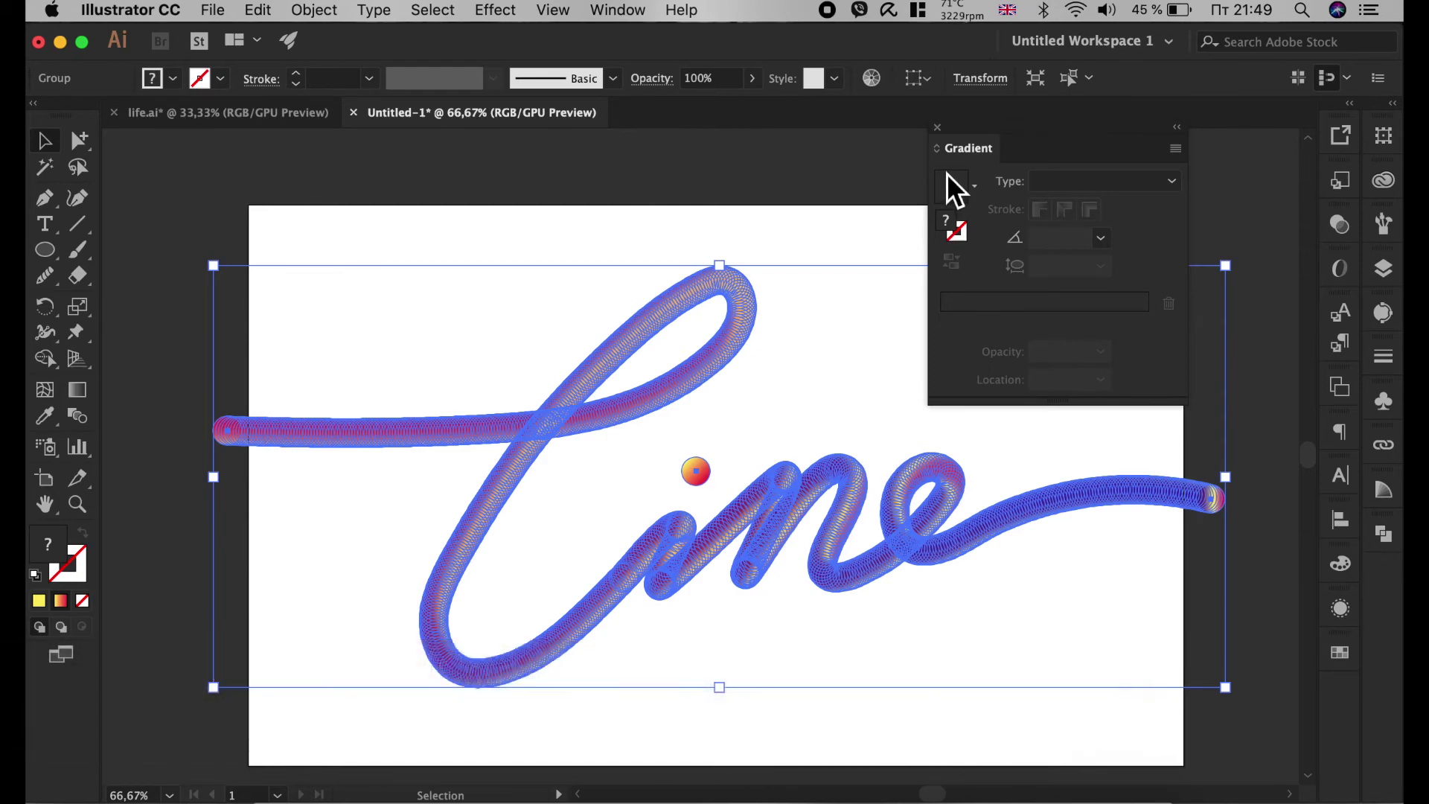
click(949, 175)
click(134, 209)
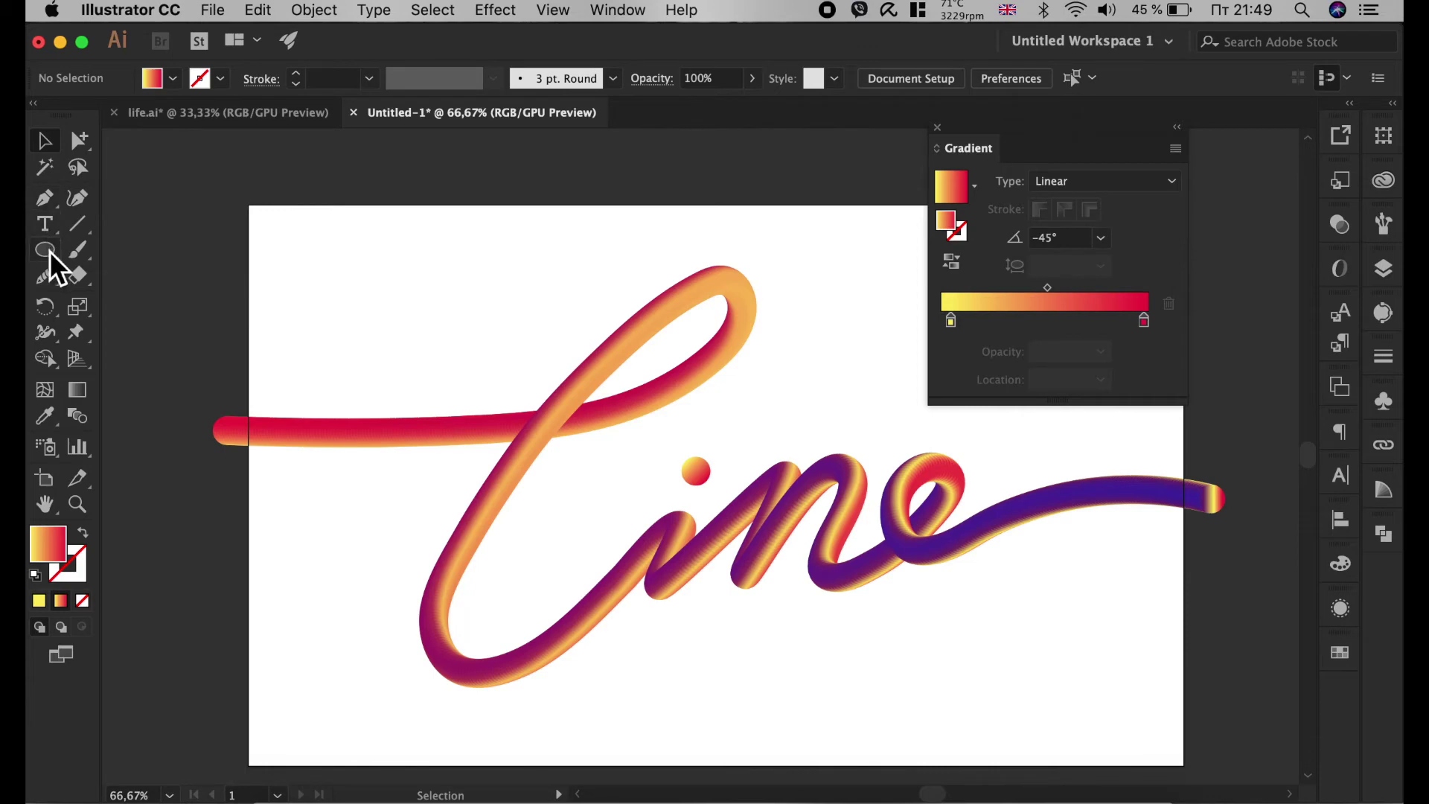
Draw a rectangle covering the whole artboard.
drag(49, 252, 104, 248)
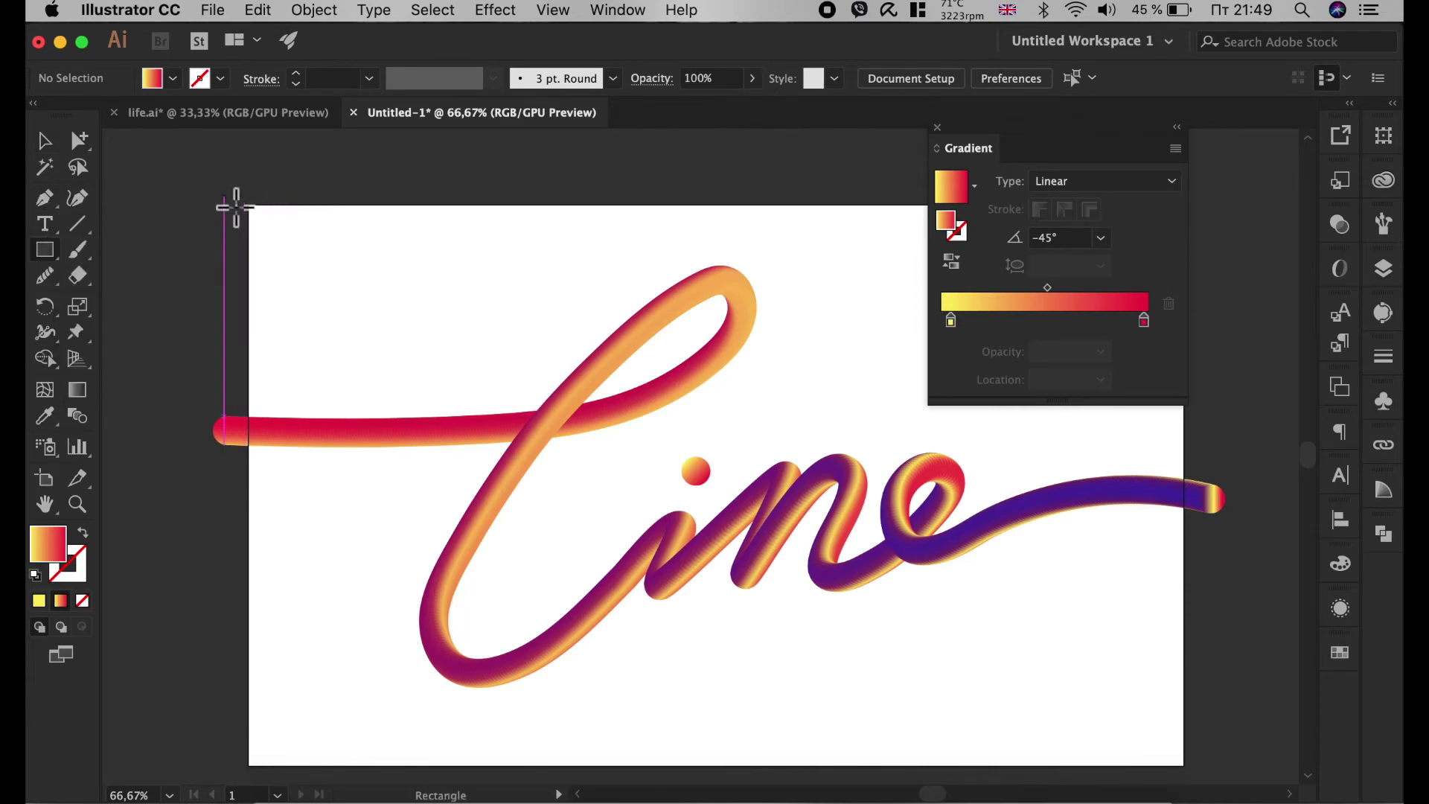
drag(249, 206, 1185, 746)
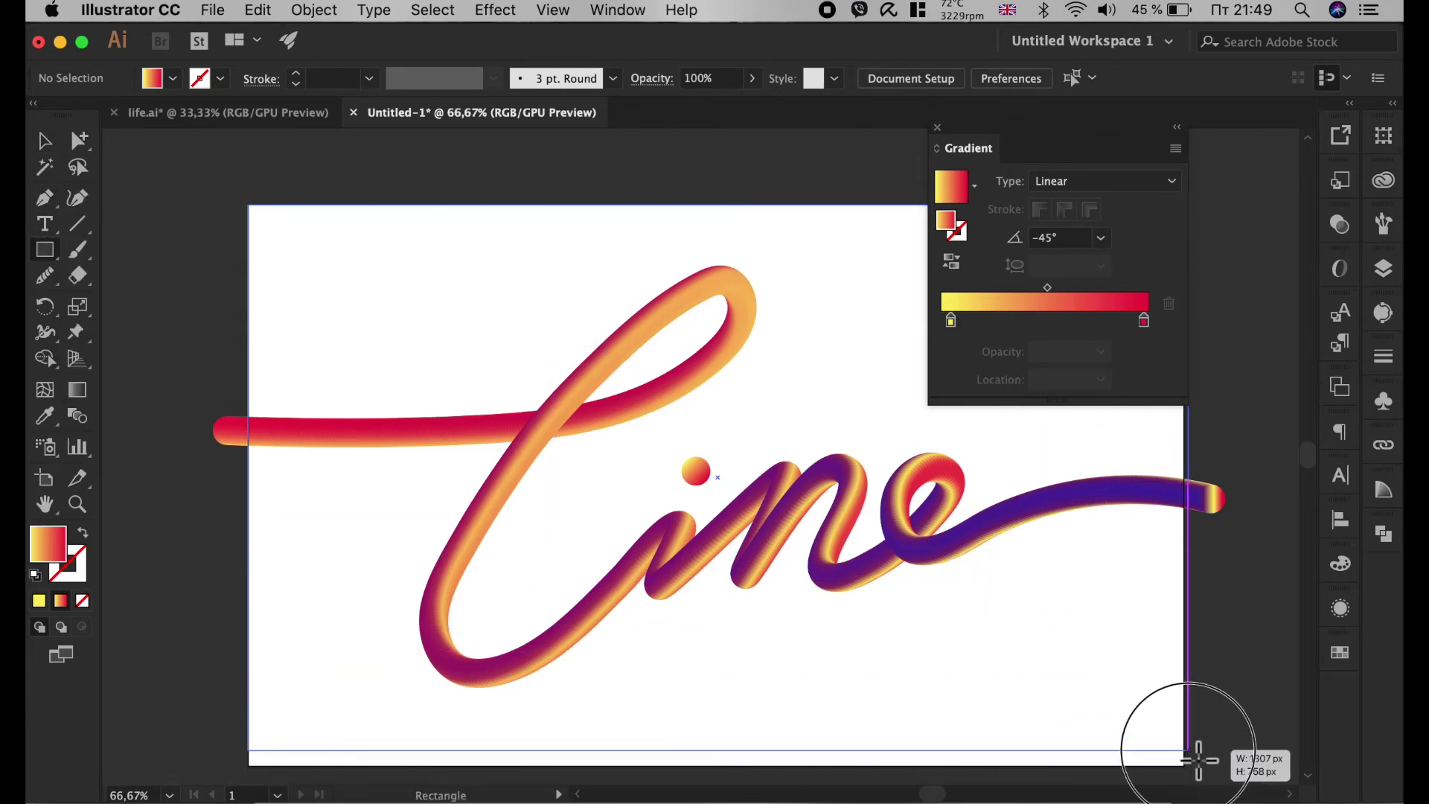
drag(1185, 746, 1185, 765)
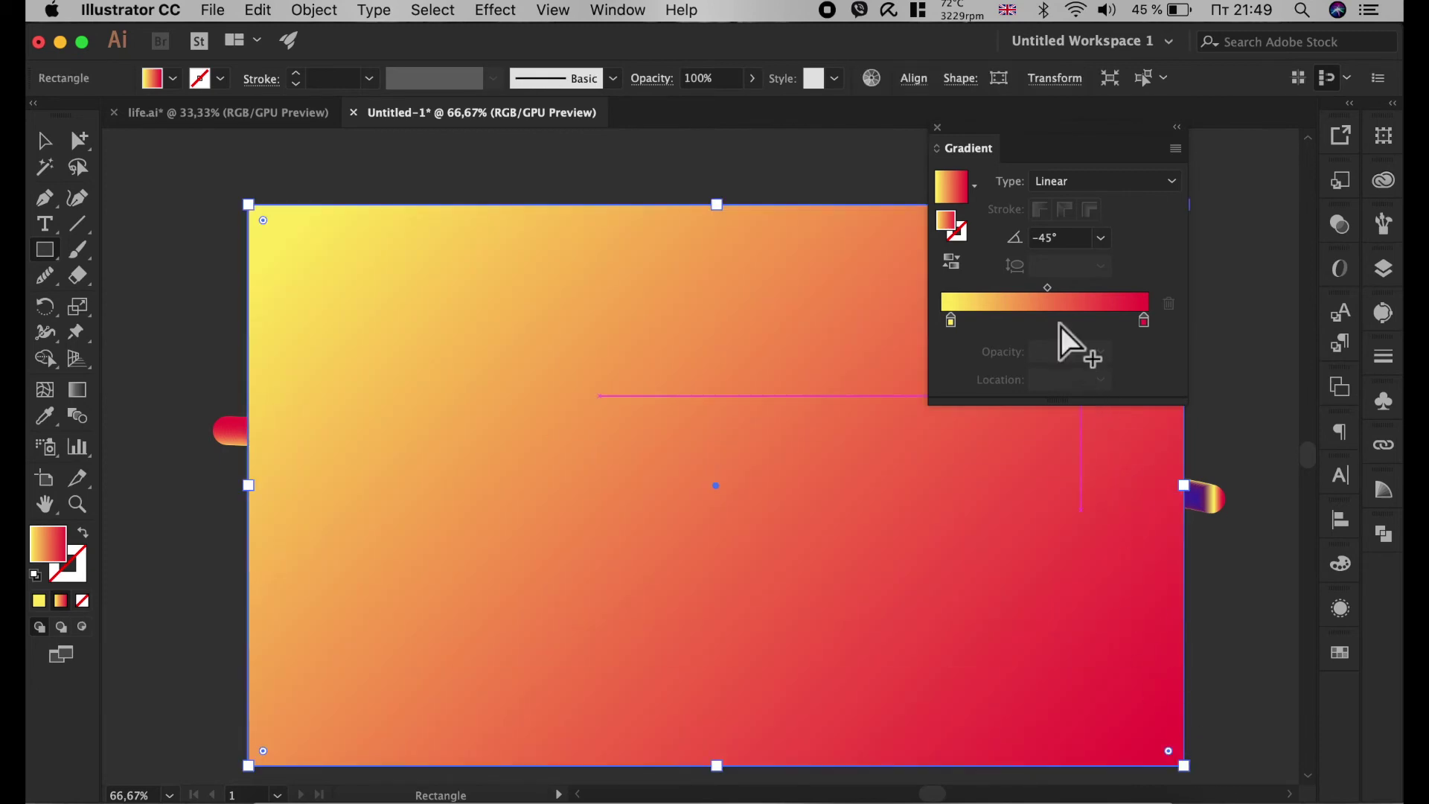
Set the rectangle's gradient stops to black, dark purple and black.
double_click(956, 323)
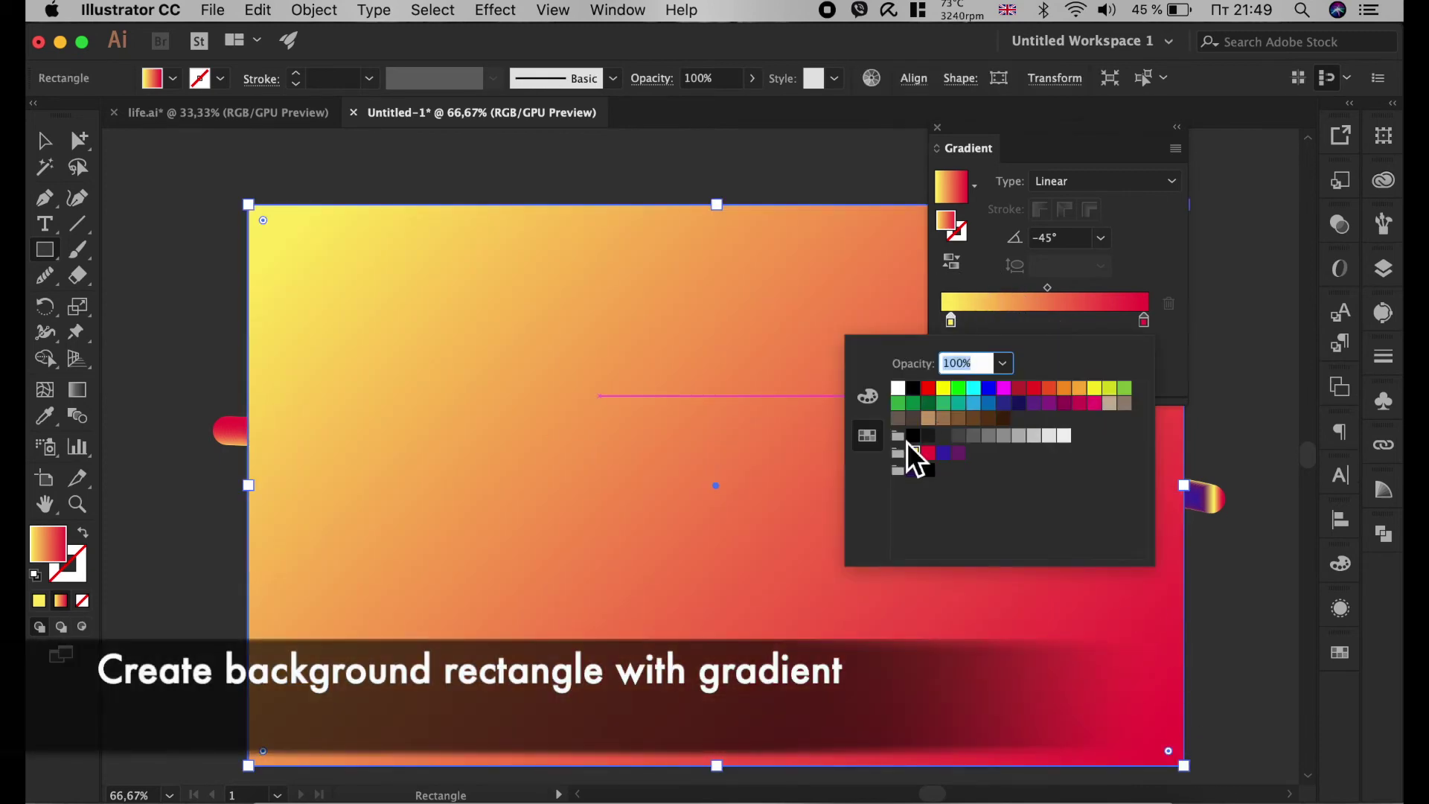
click(928, 472)
click(1037, 322)
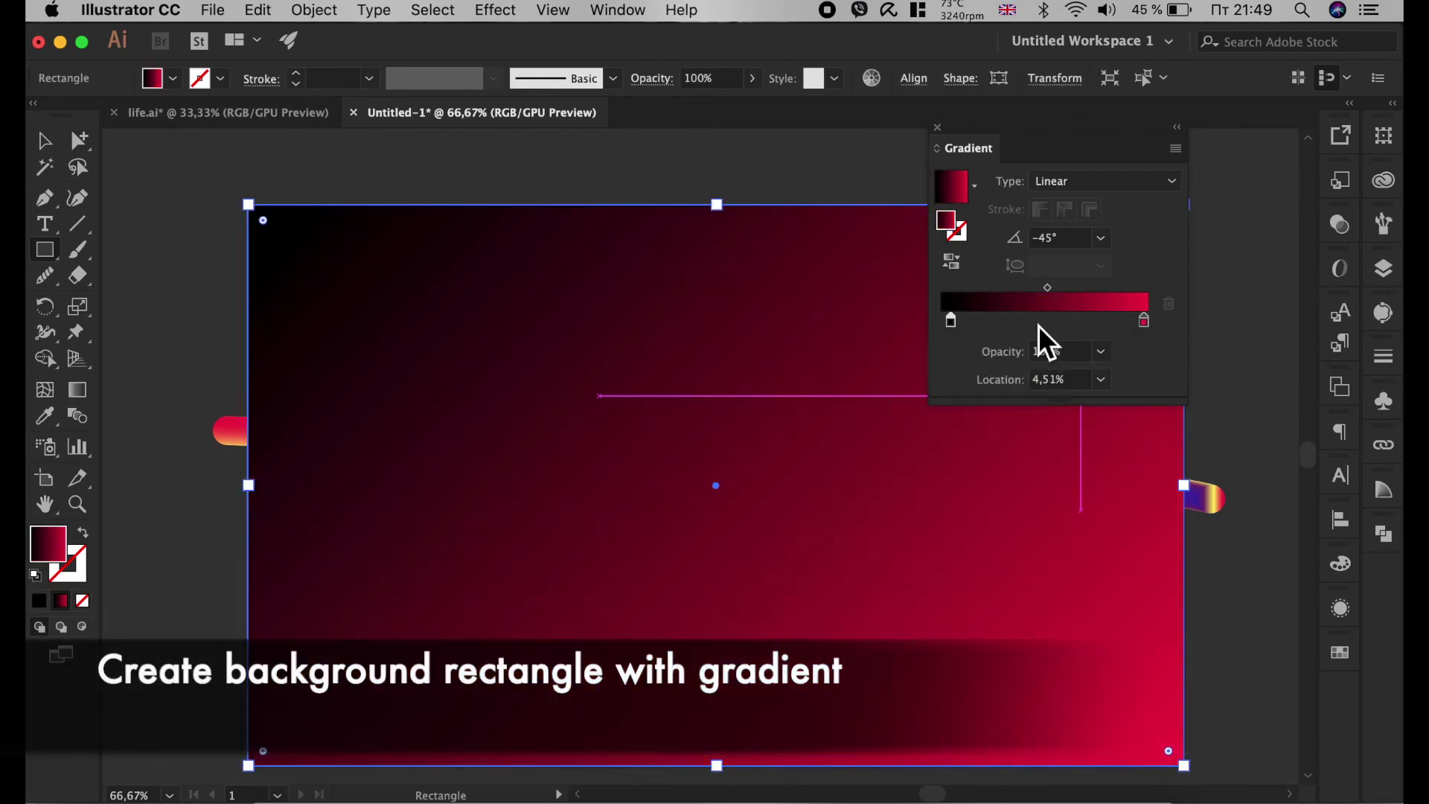
double_click(1040, 325)
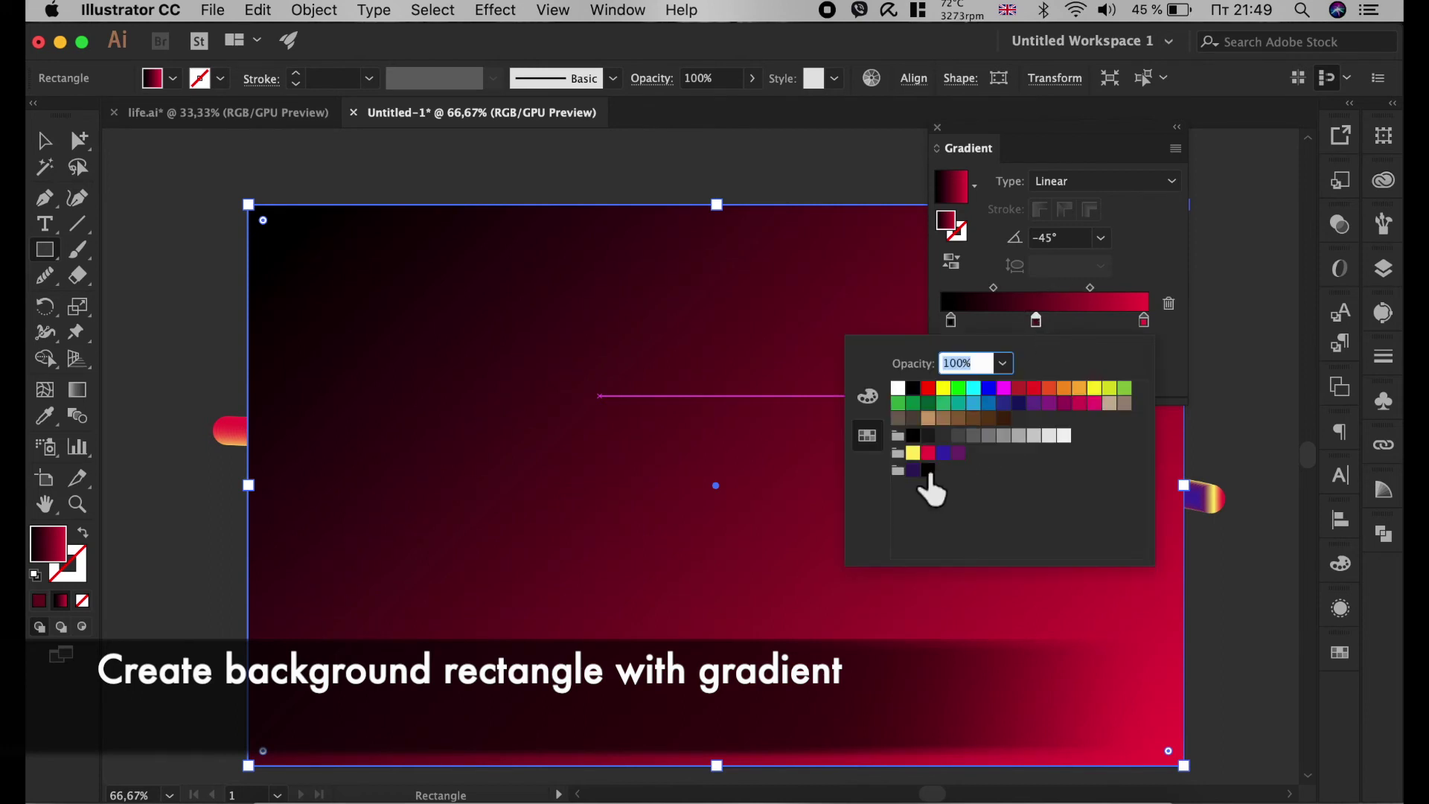
click(1145, 322)
double_click(1145, 322)
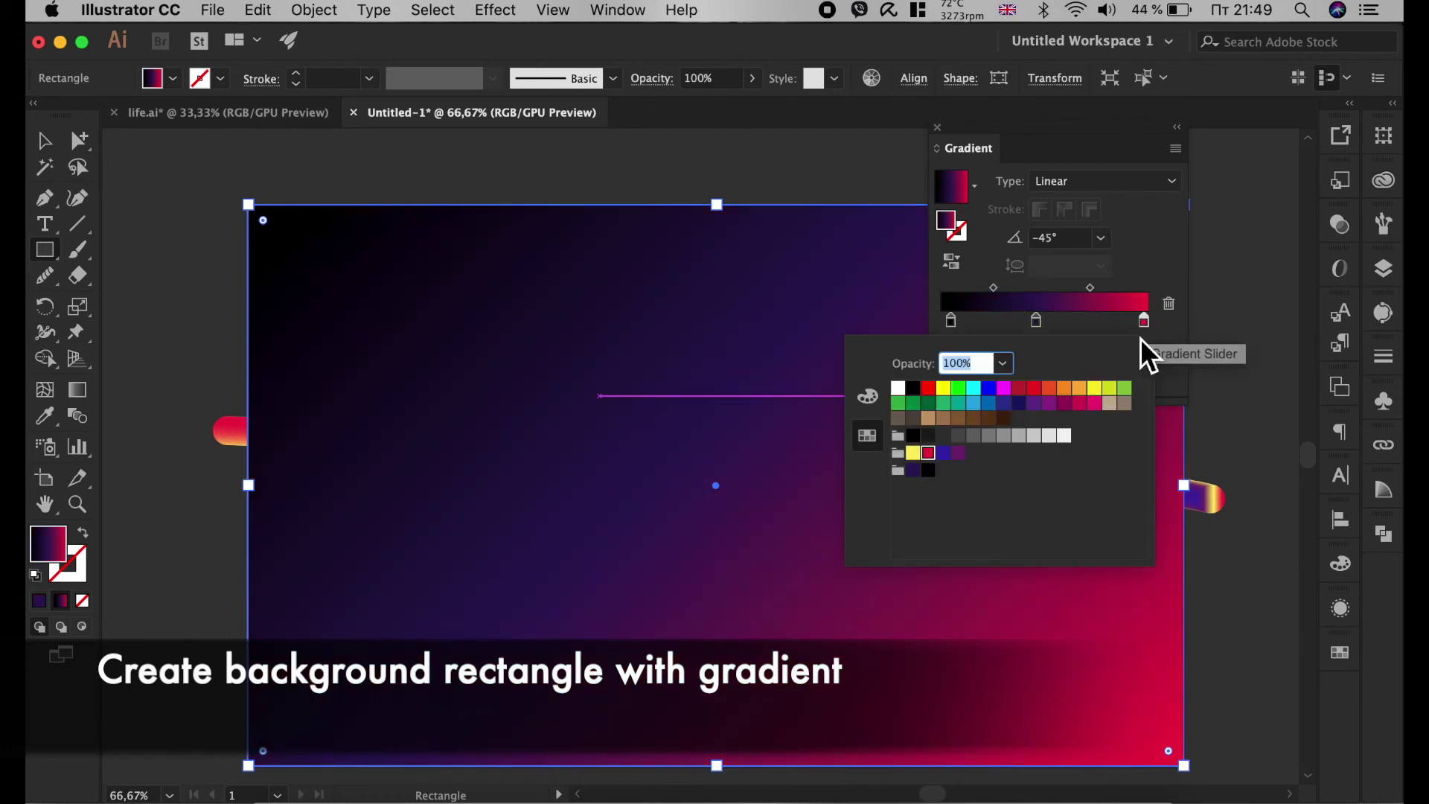
click(929, 471)
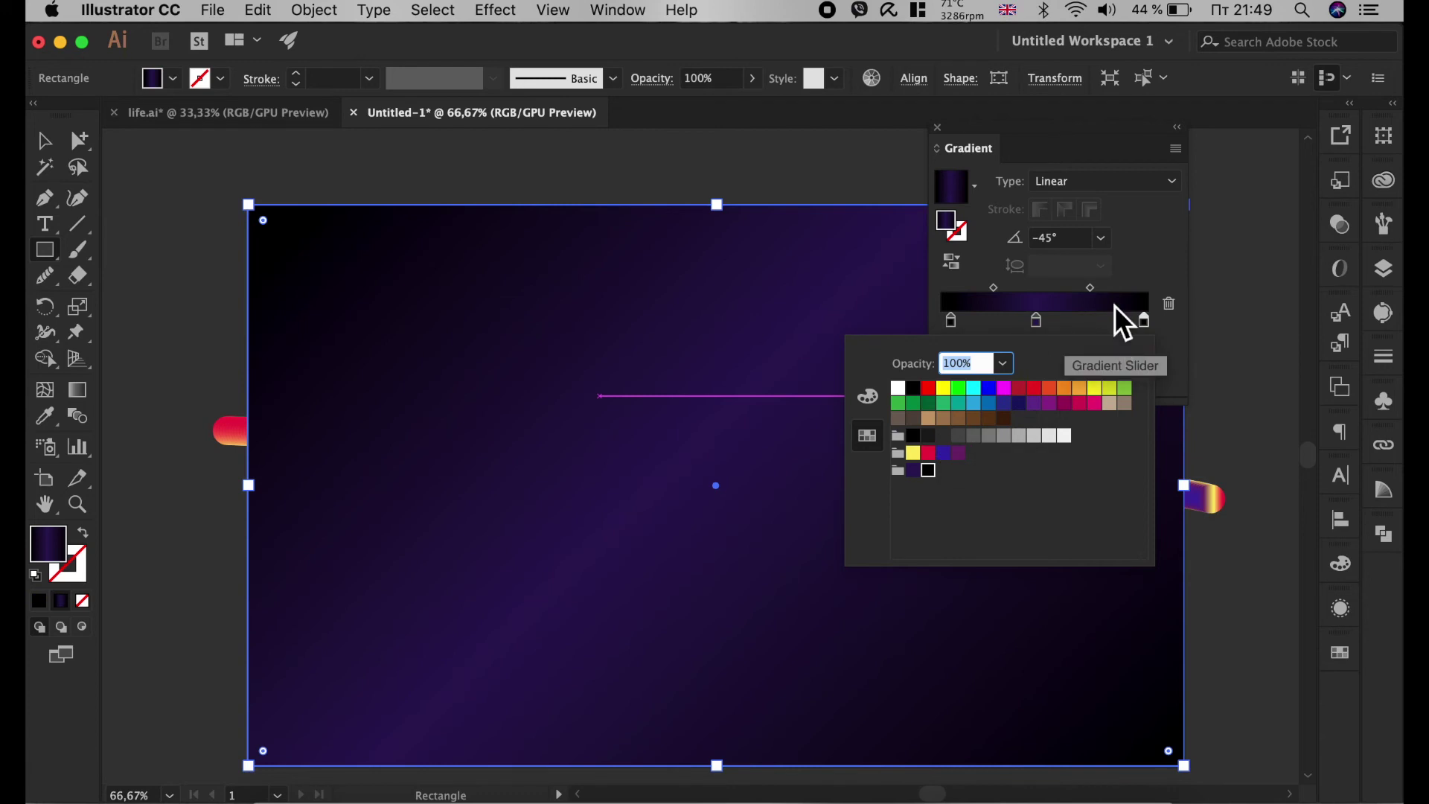
click(1150, 261)
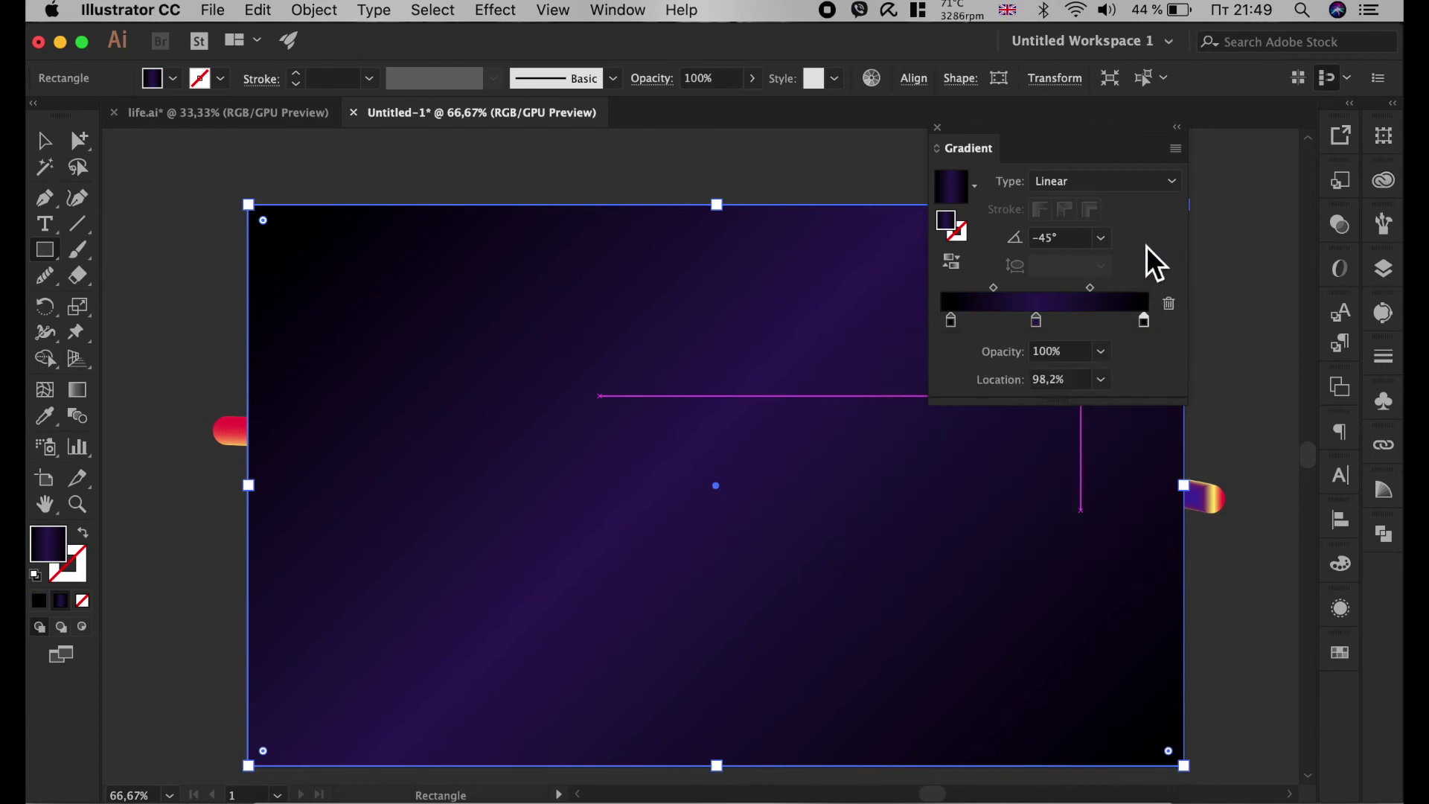
click(938, 129)
Send the gradient rectangle to the back and drag out an offset copy of the lettering.
right_click(684, 263)
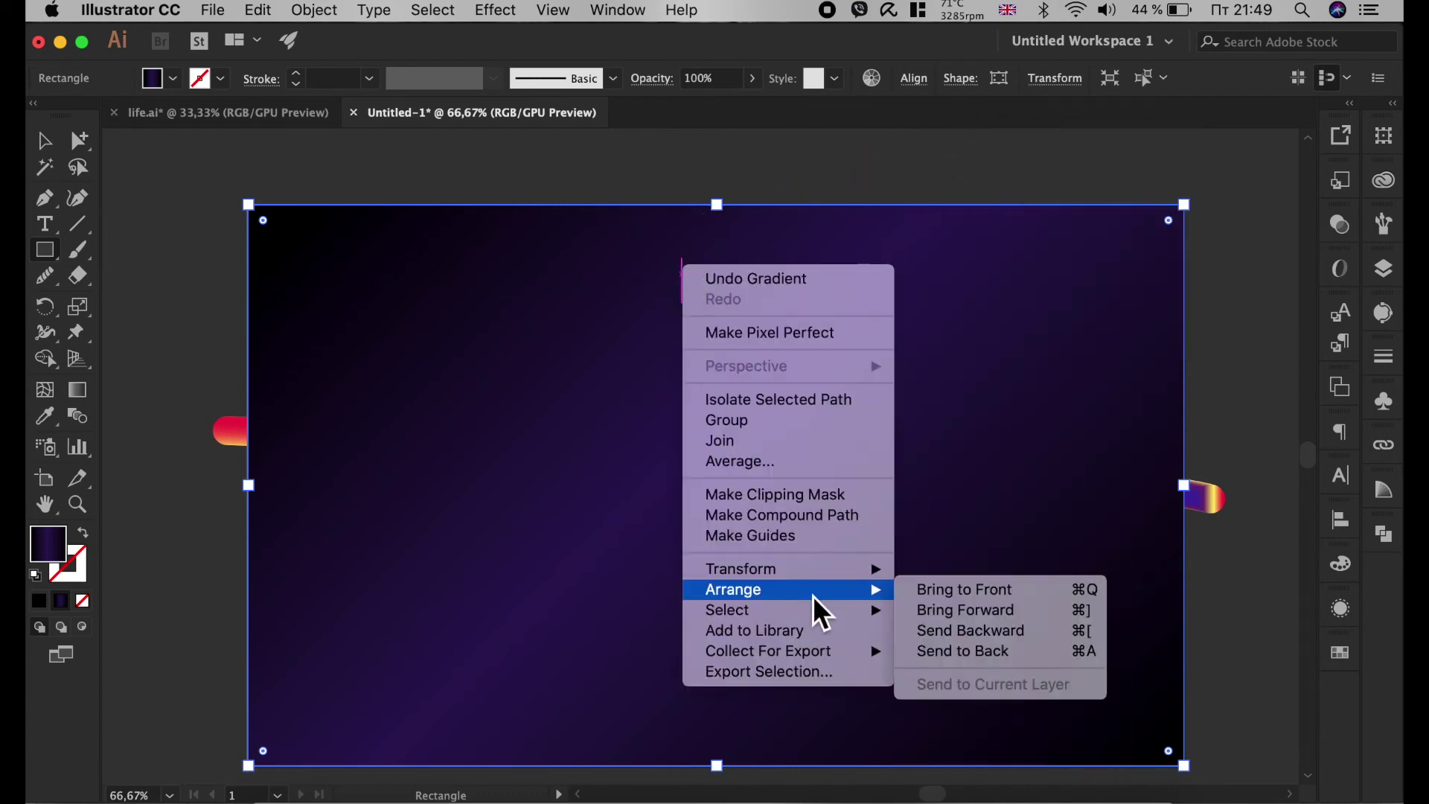
click(988, 652)
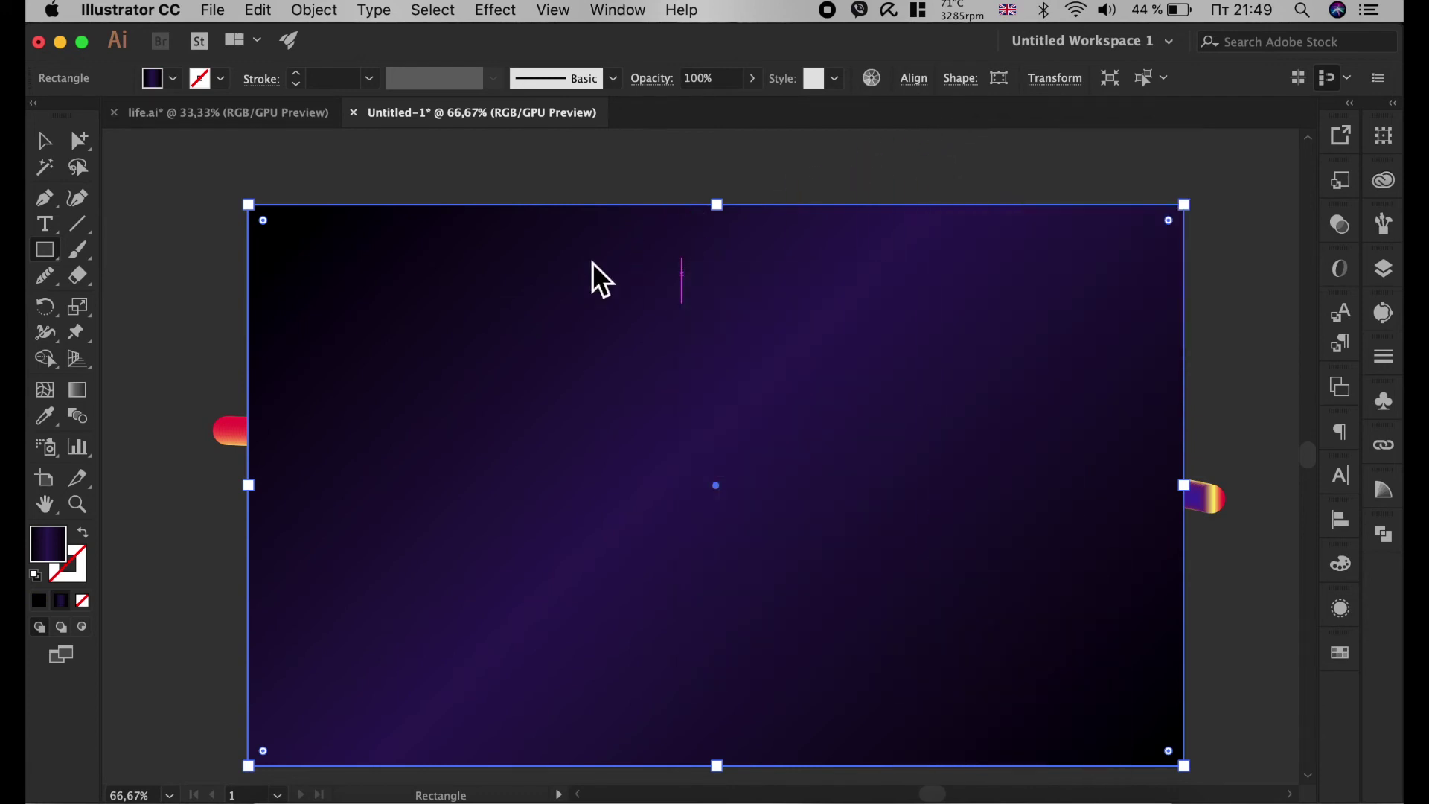
click(45, 140)
drag(570, 448, 440, 477)
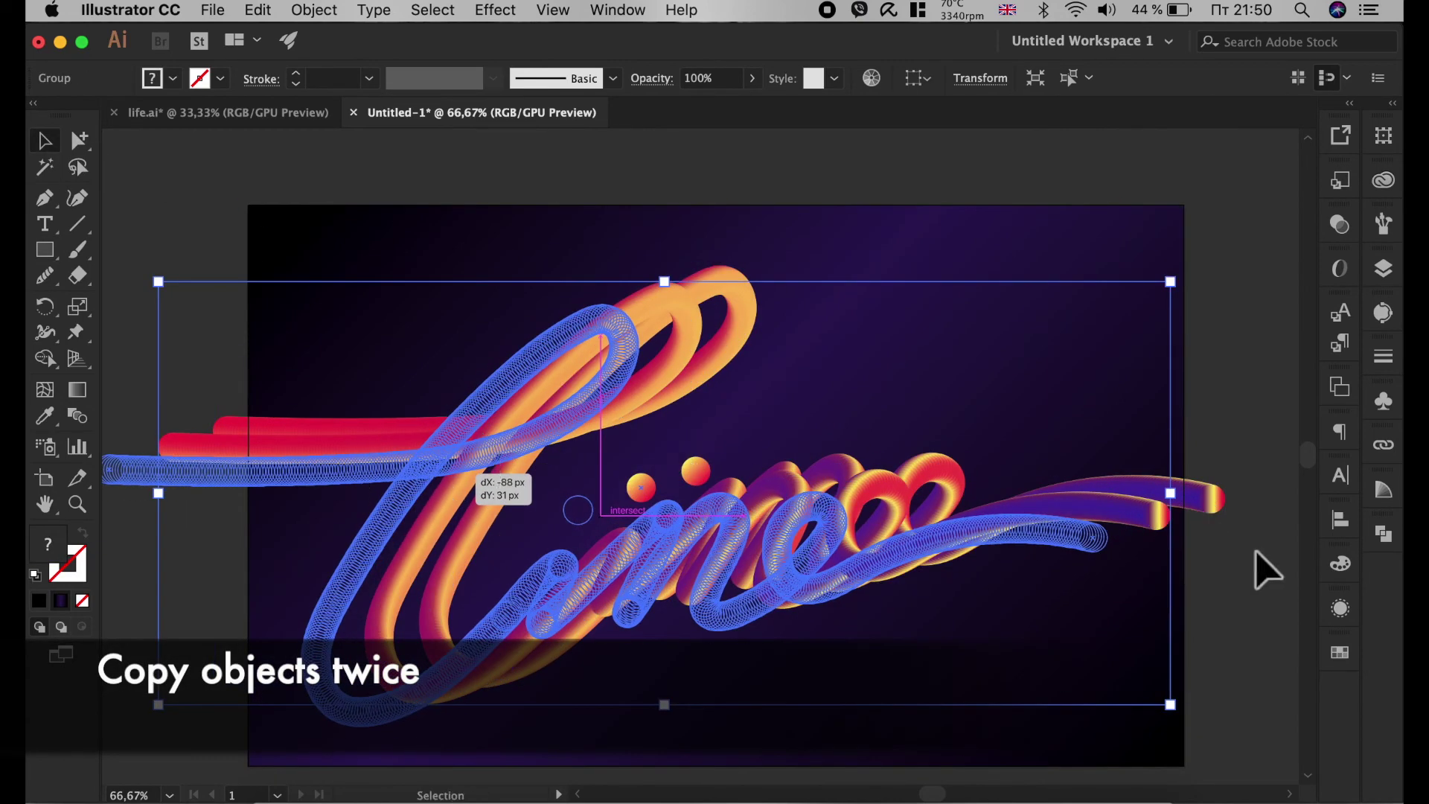
Drag out a second diagonal copy of the Line lettering and select it.
drag(277, 466, 316, 450)
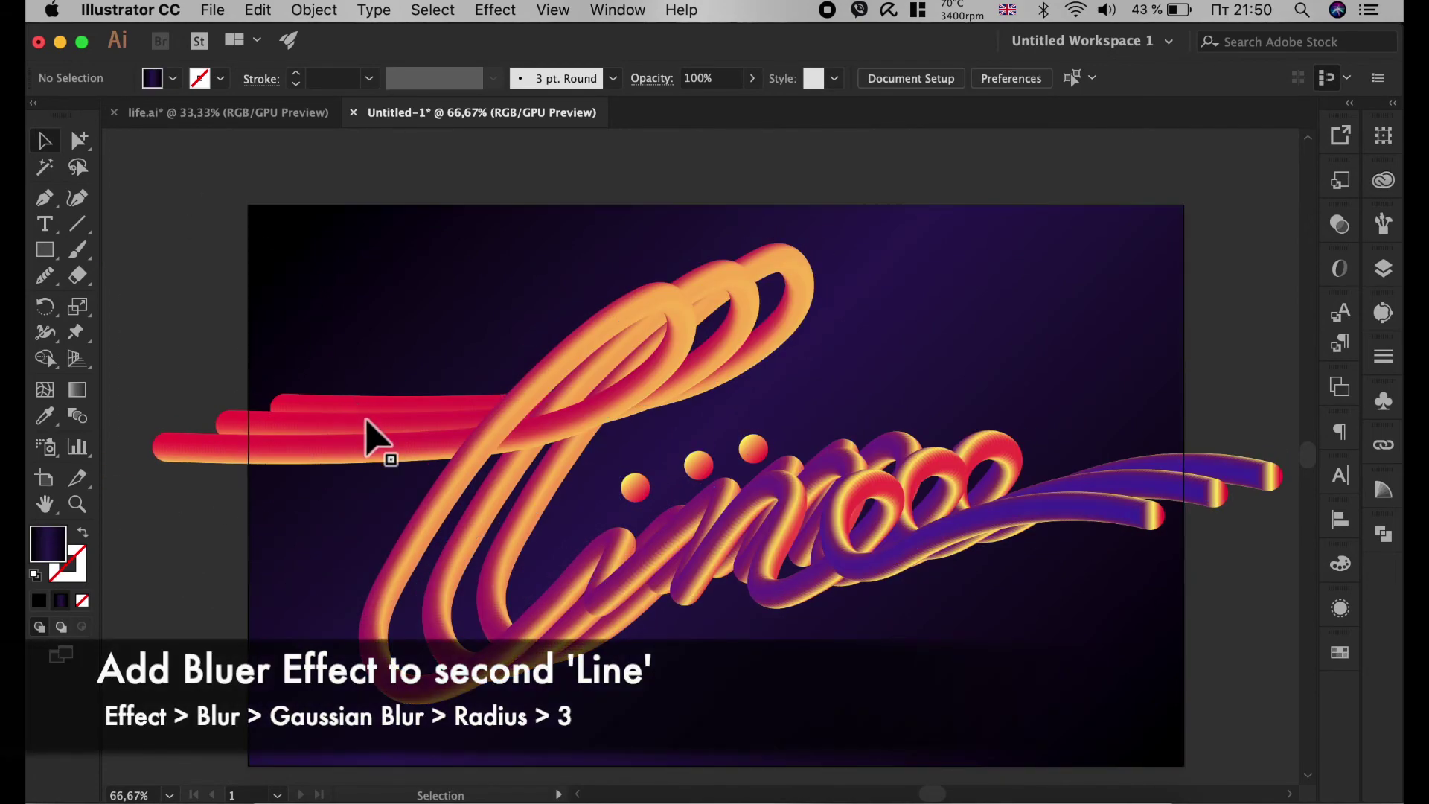
click(366, 422)
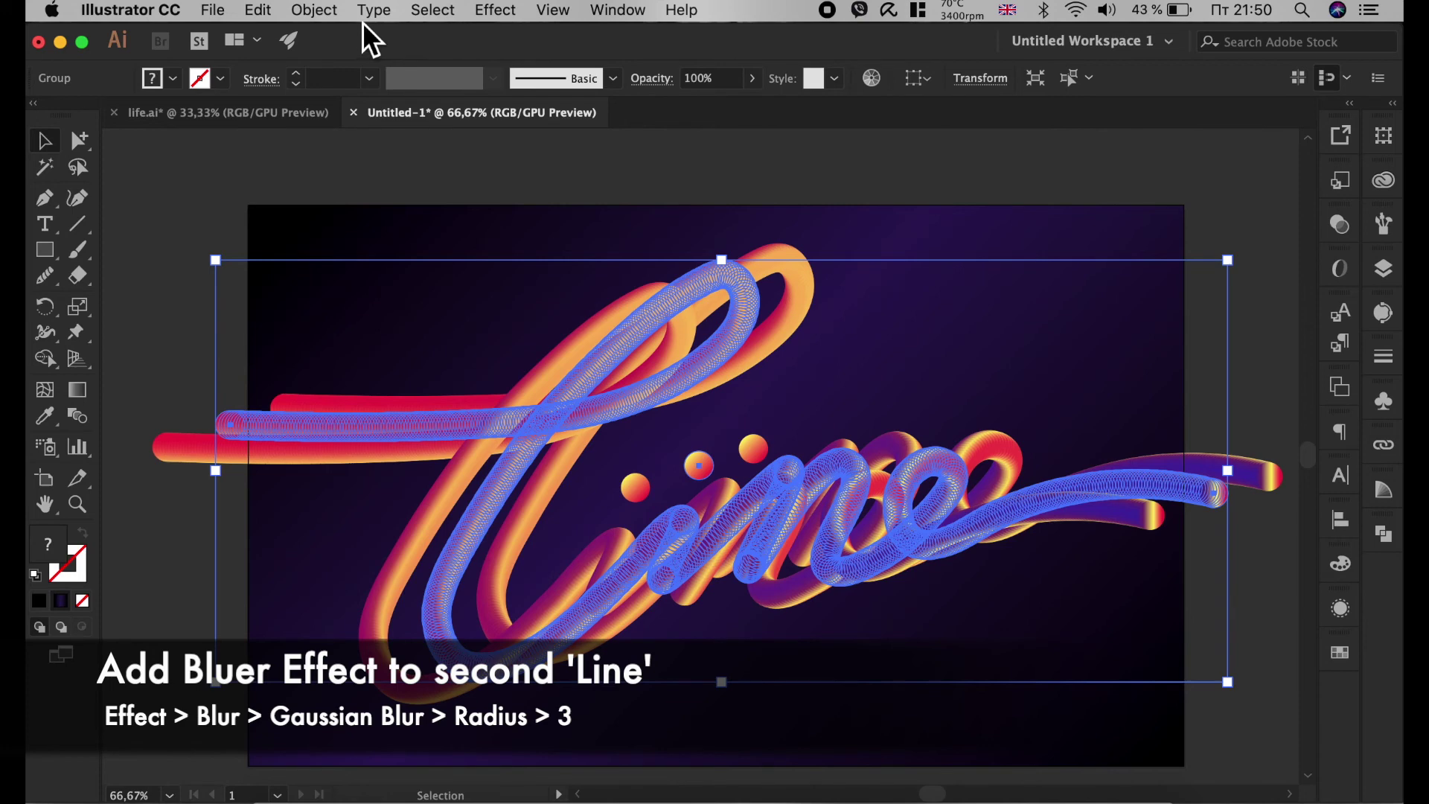
Apply a Gaussian Blur of about 3 px radius to the second Line copy.
click(511, 14)
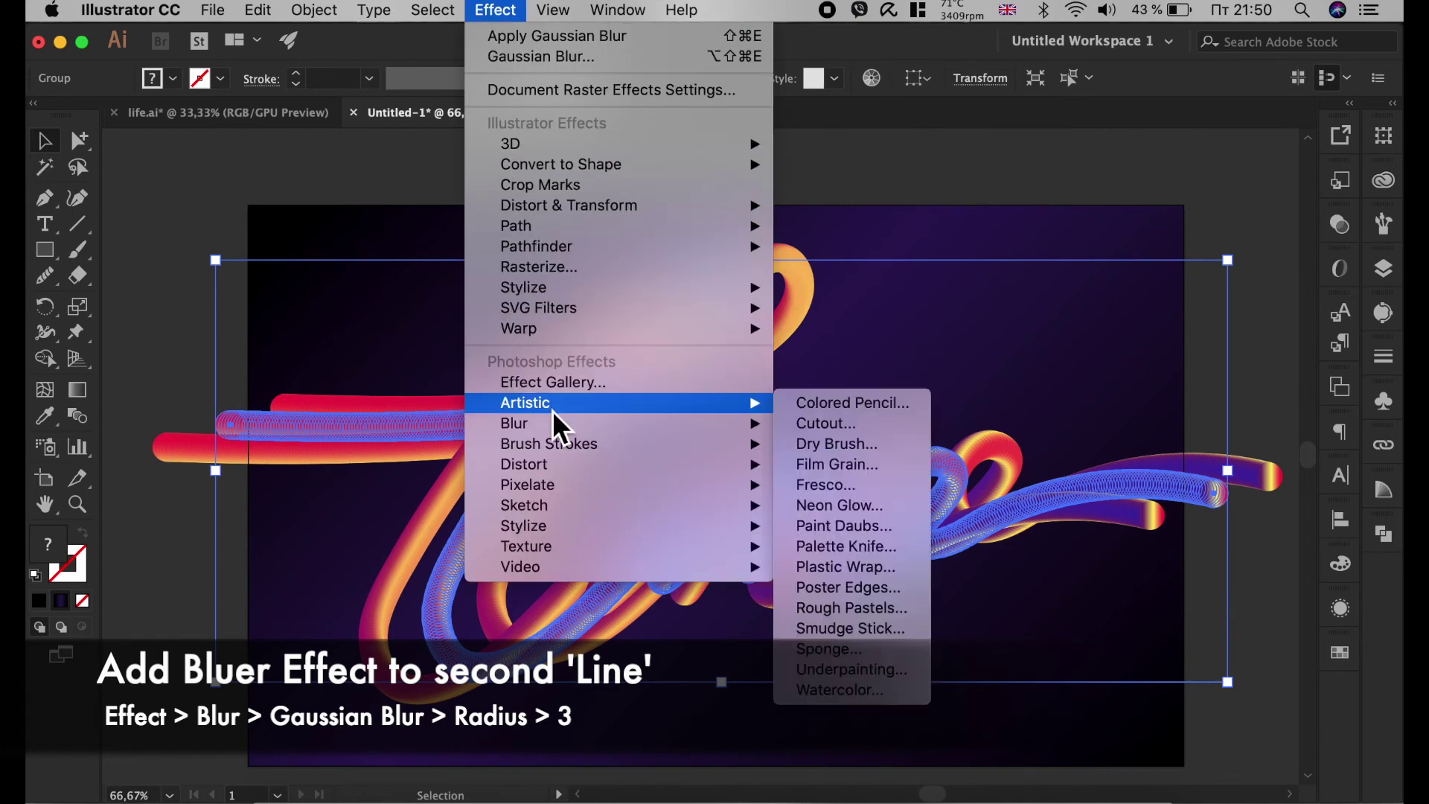
mouse_move(516, 423)
click(858, 423)
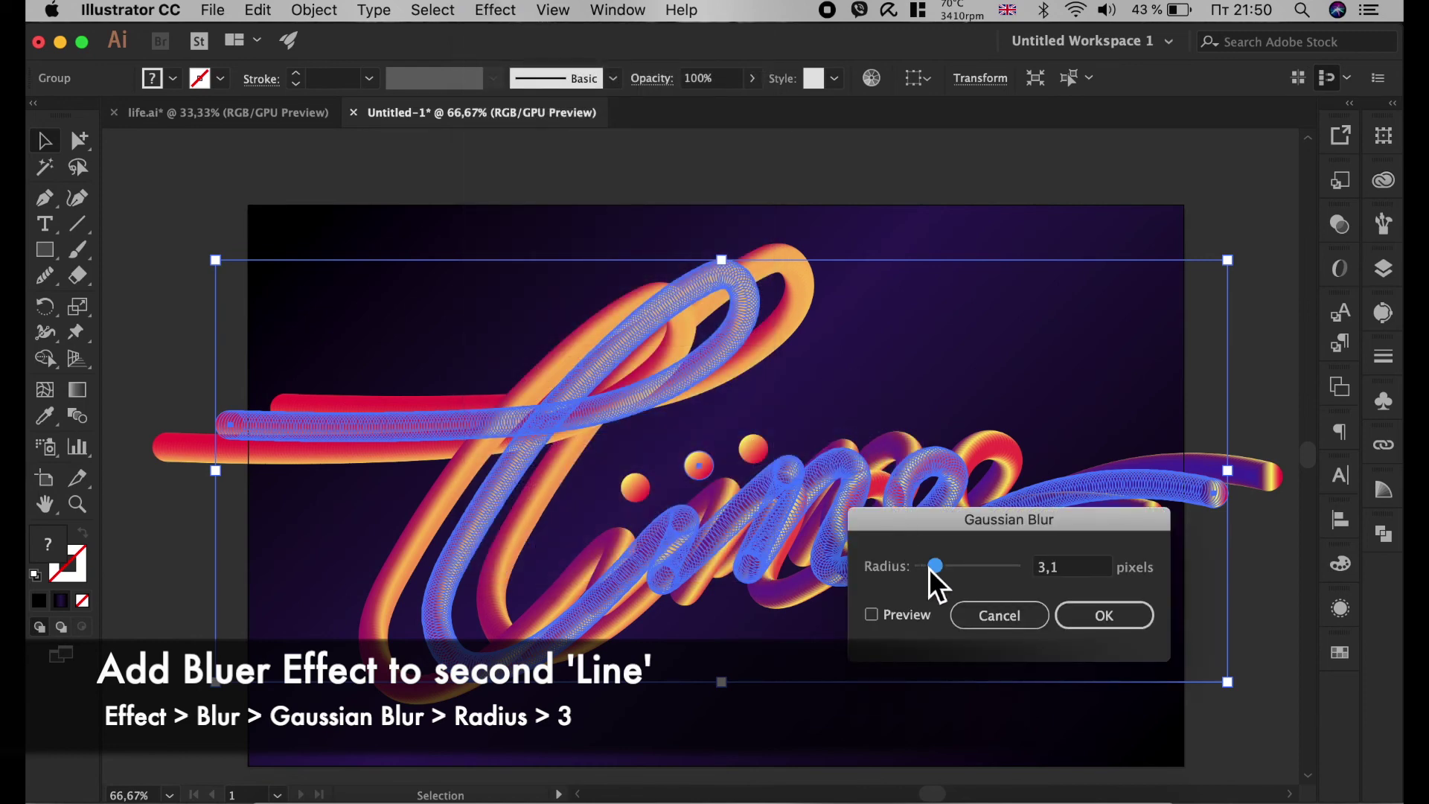
click(936, 569)
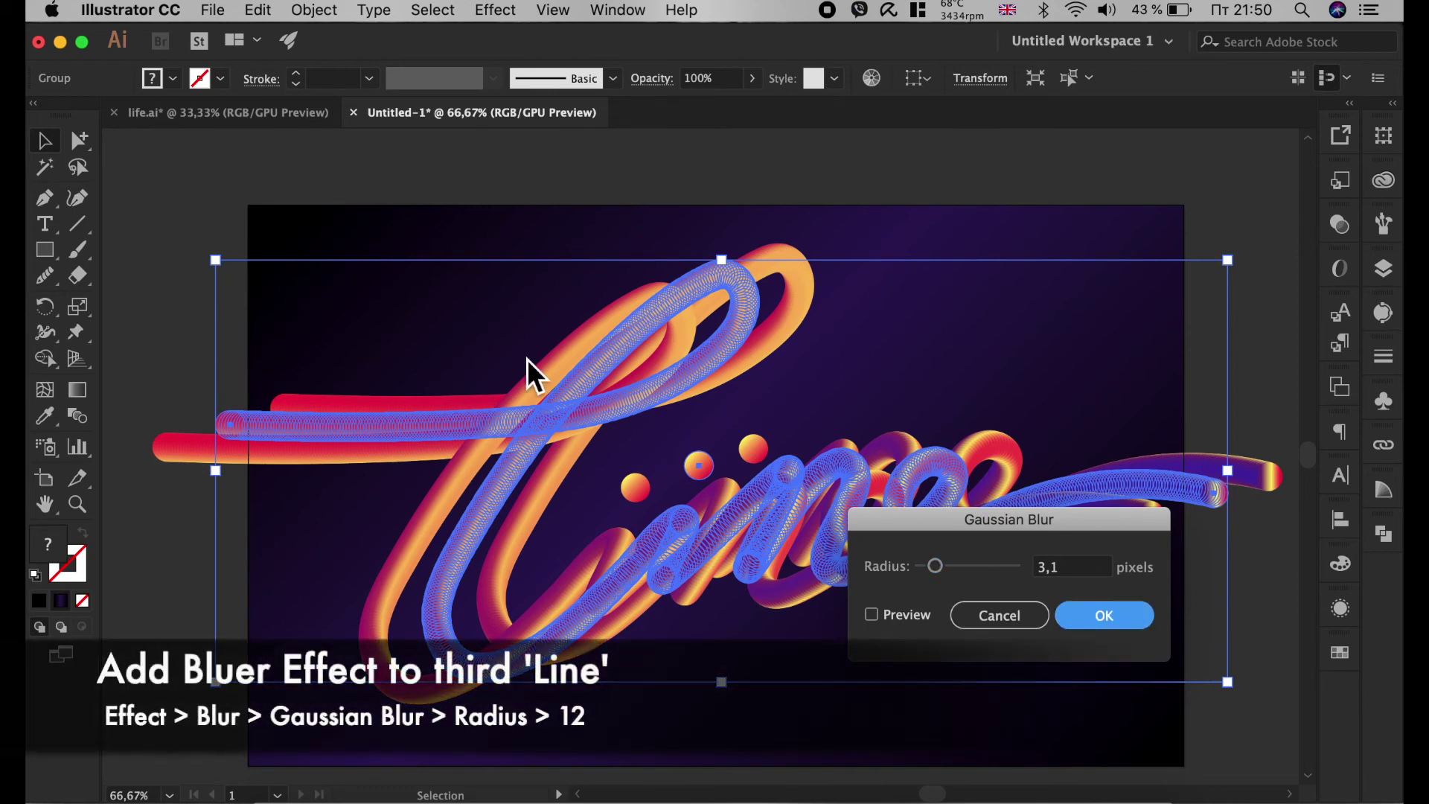
key(Return)
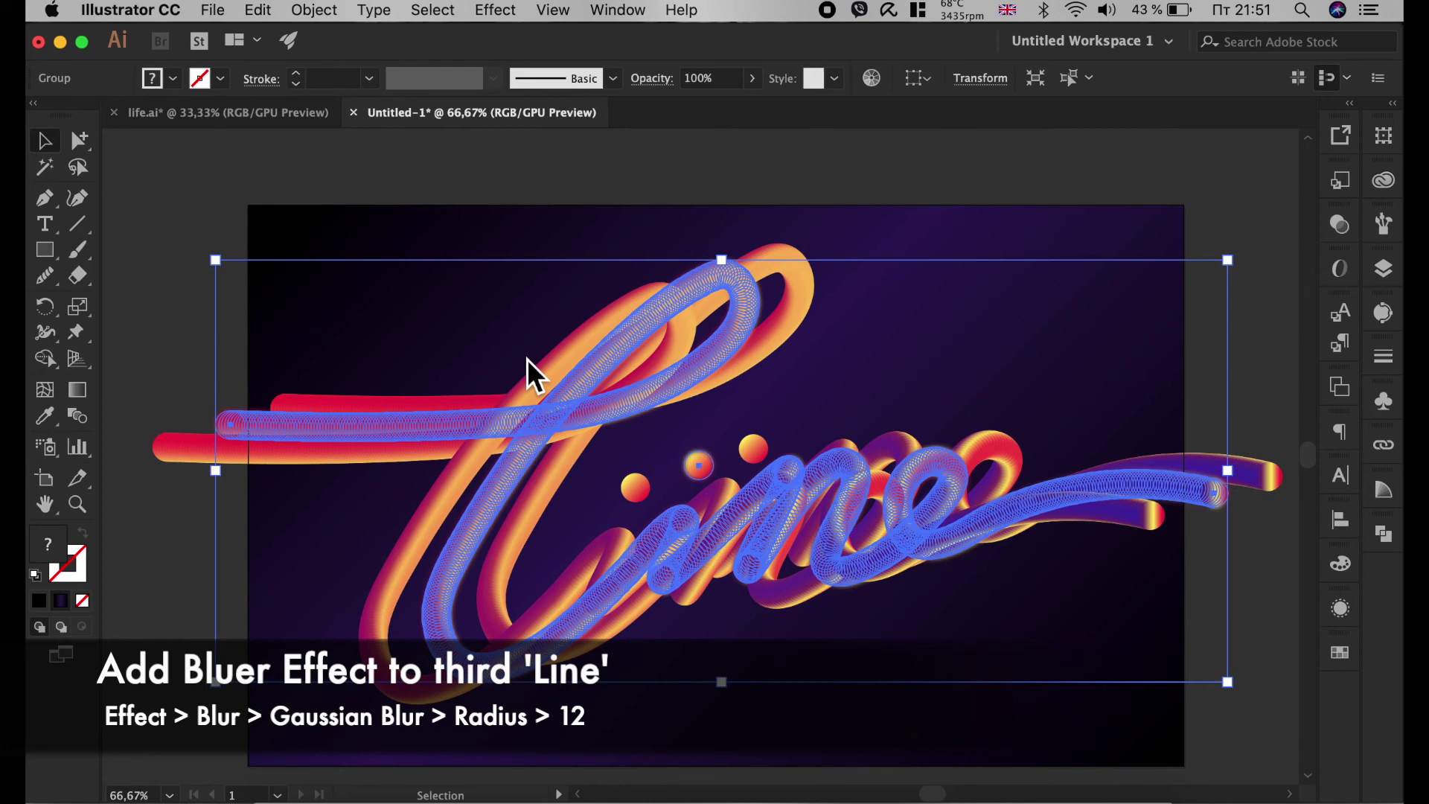
click(543, 179)
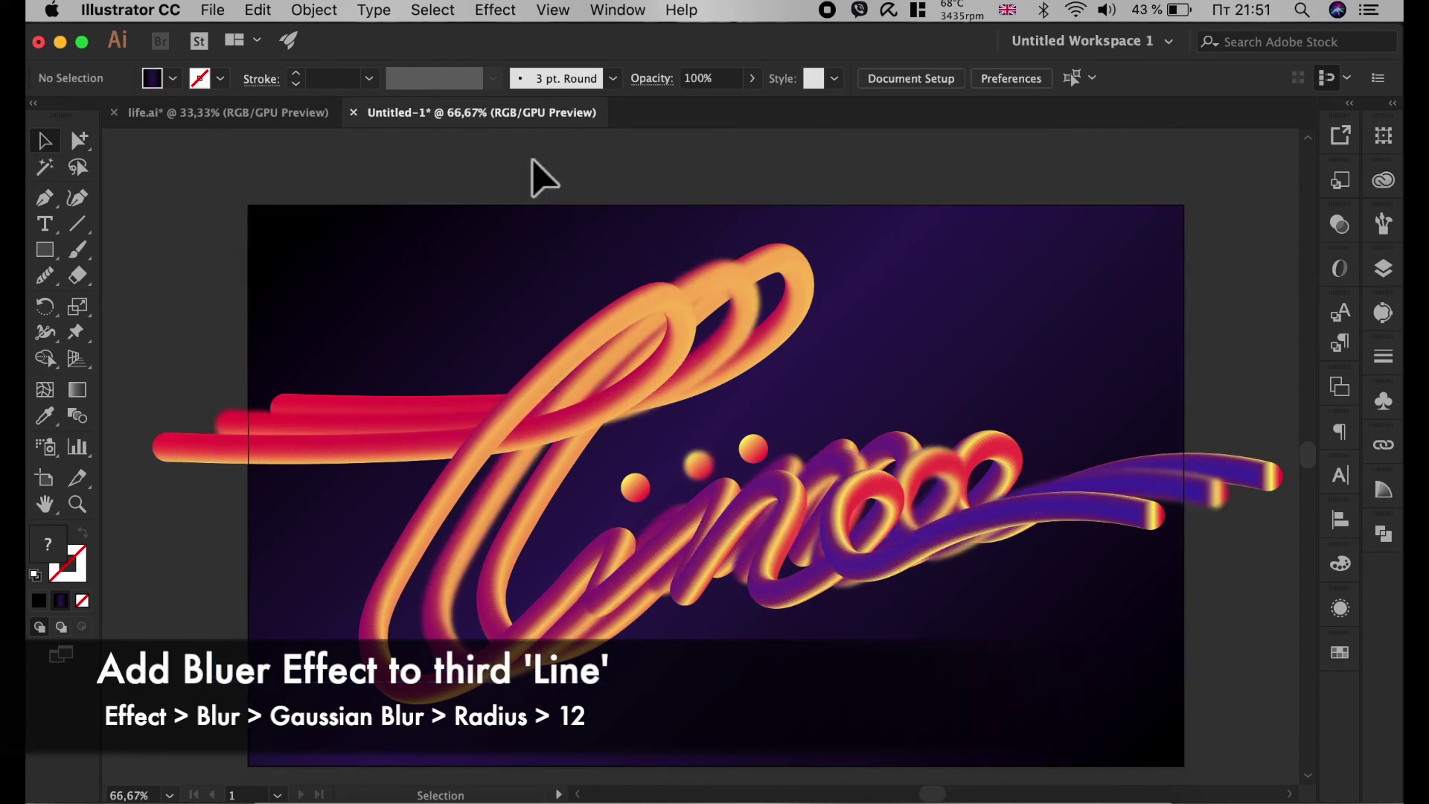
Apply a stronger Gaussian Blur of about 12 px to the third Line copy.
click(810, 305)
click(493, 13)
mouse_move(513, 422)
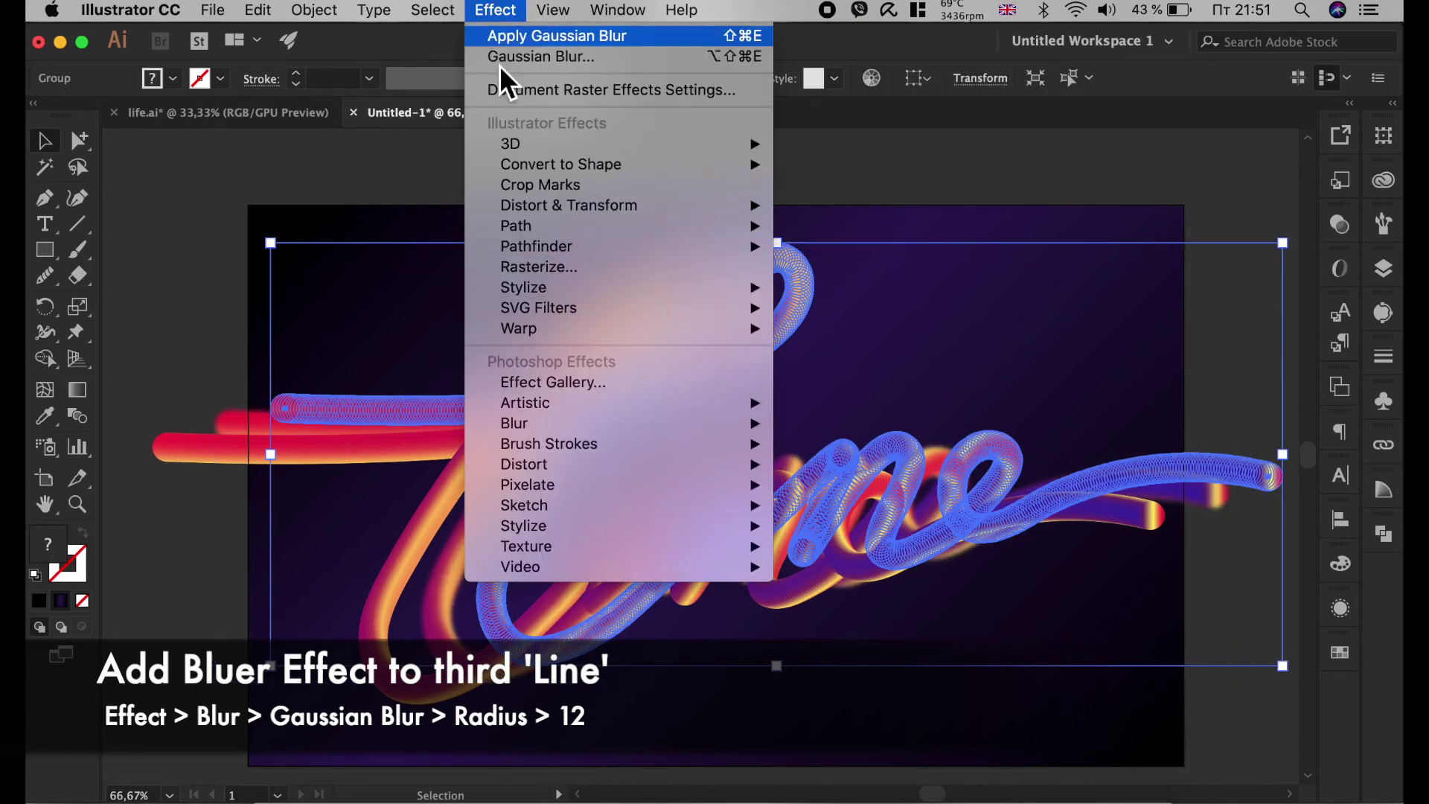
click(836, 424)
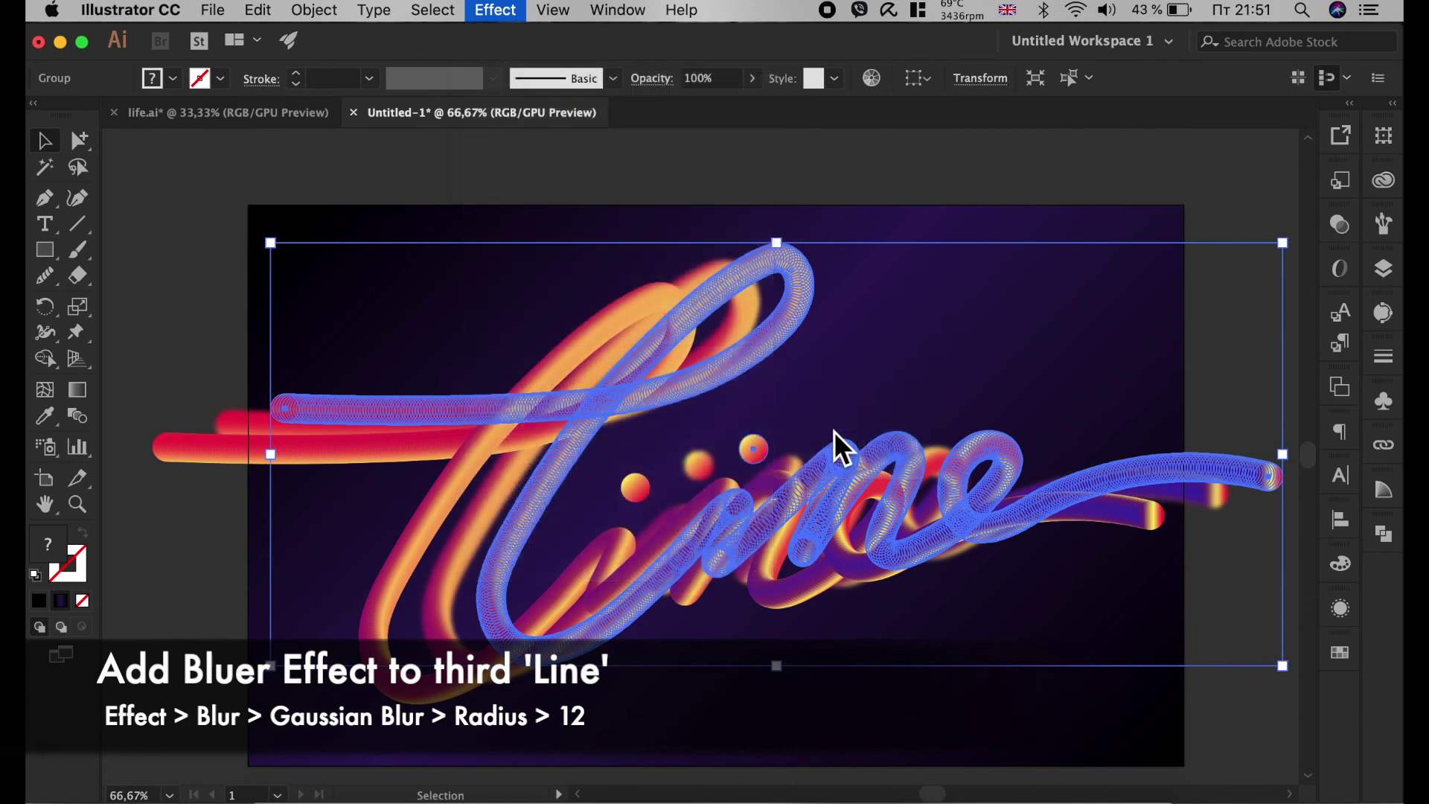
drag(1072, 566, 1031, 577)
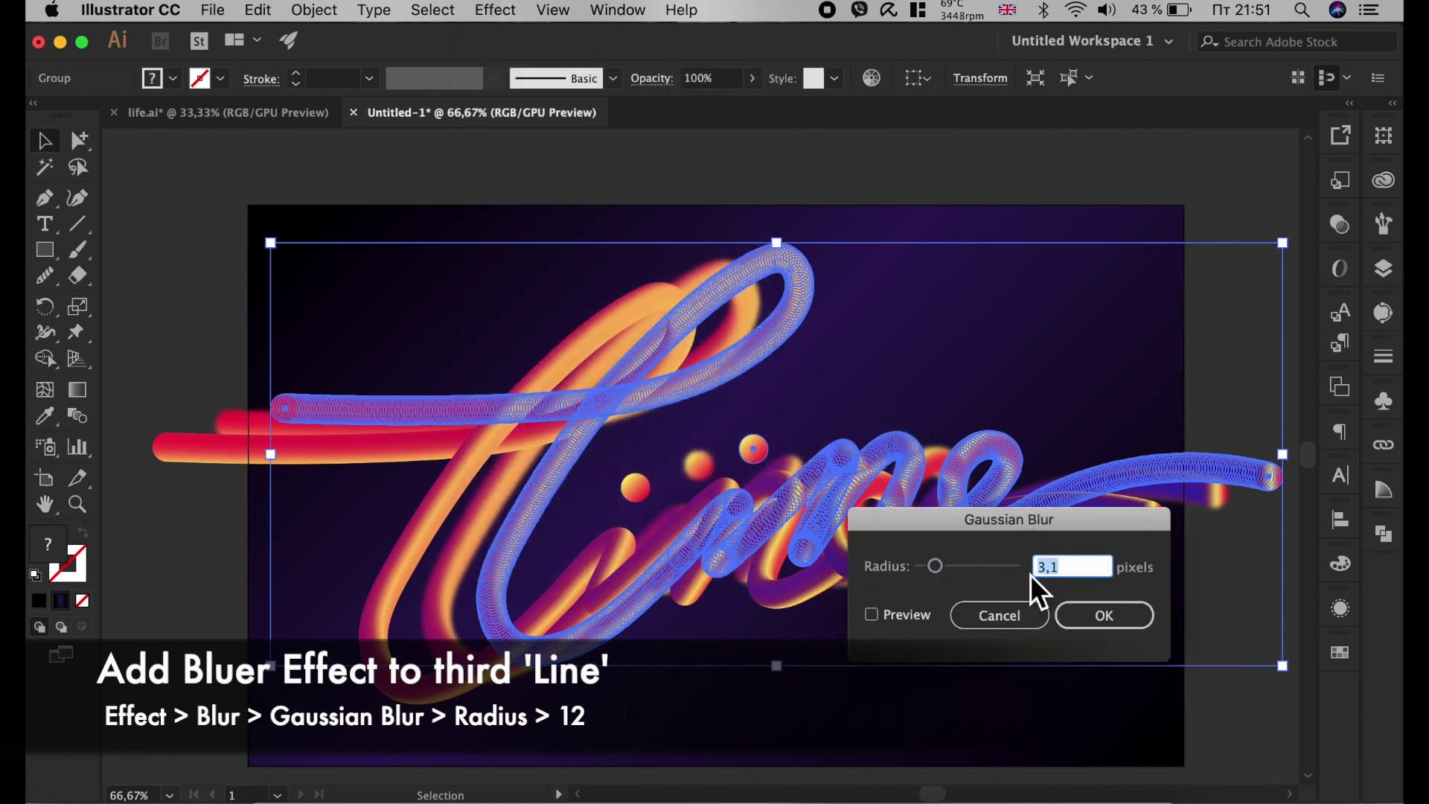
click(1097, 626)
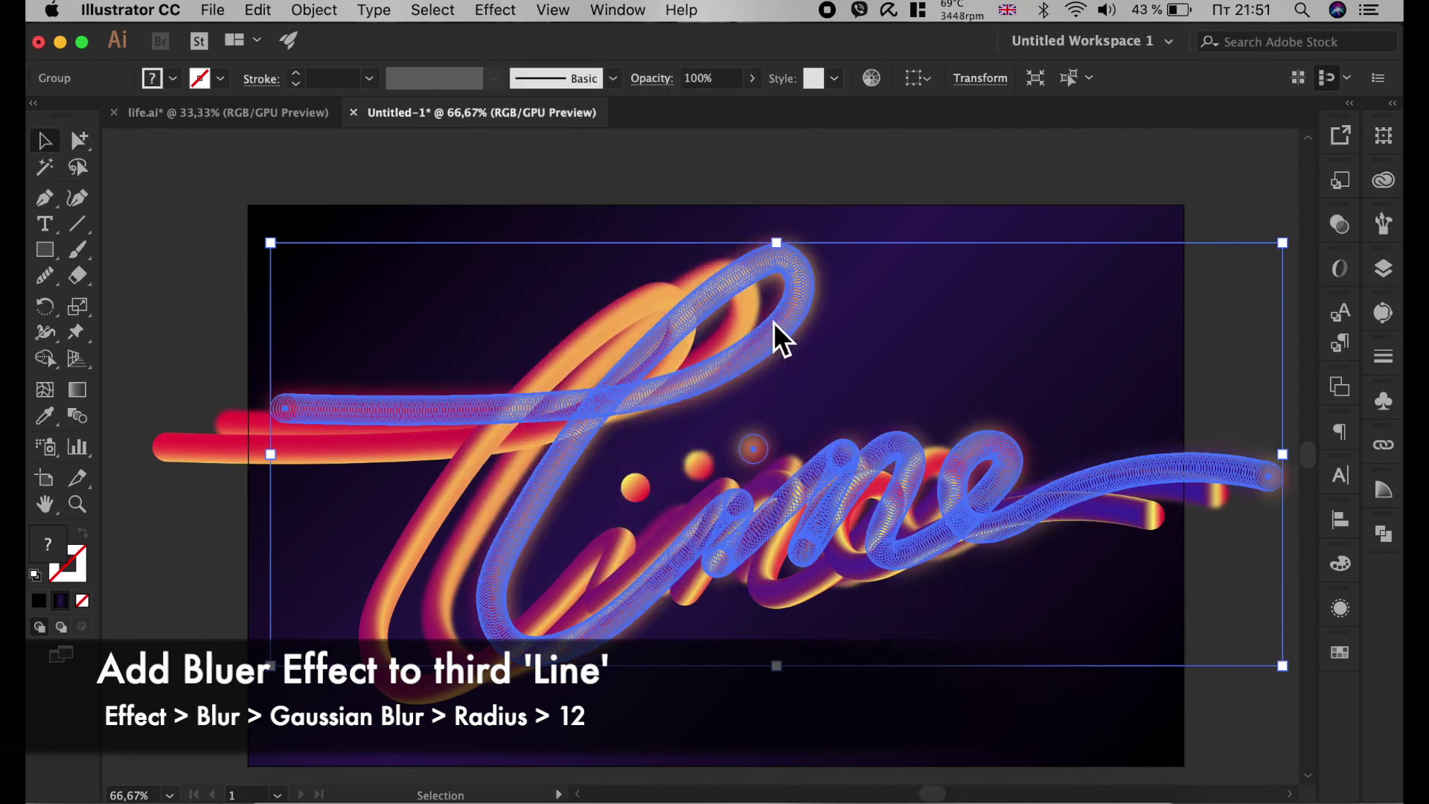
click(618, 175)
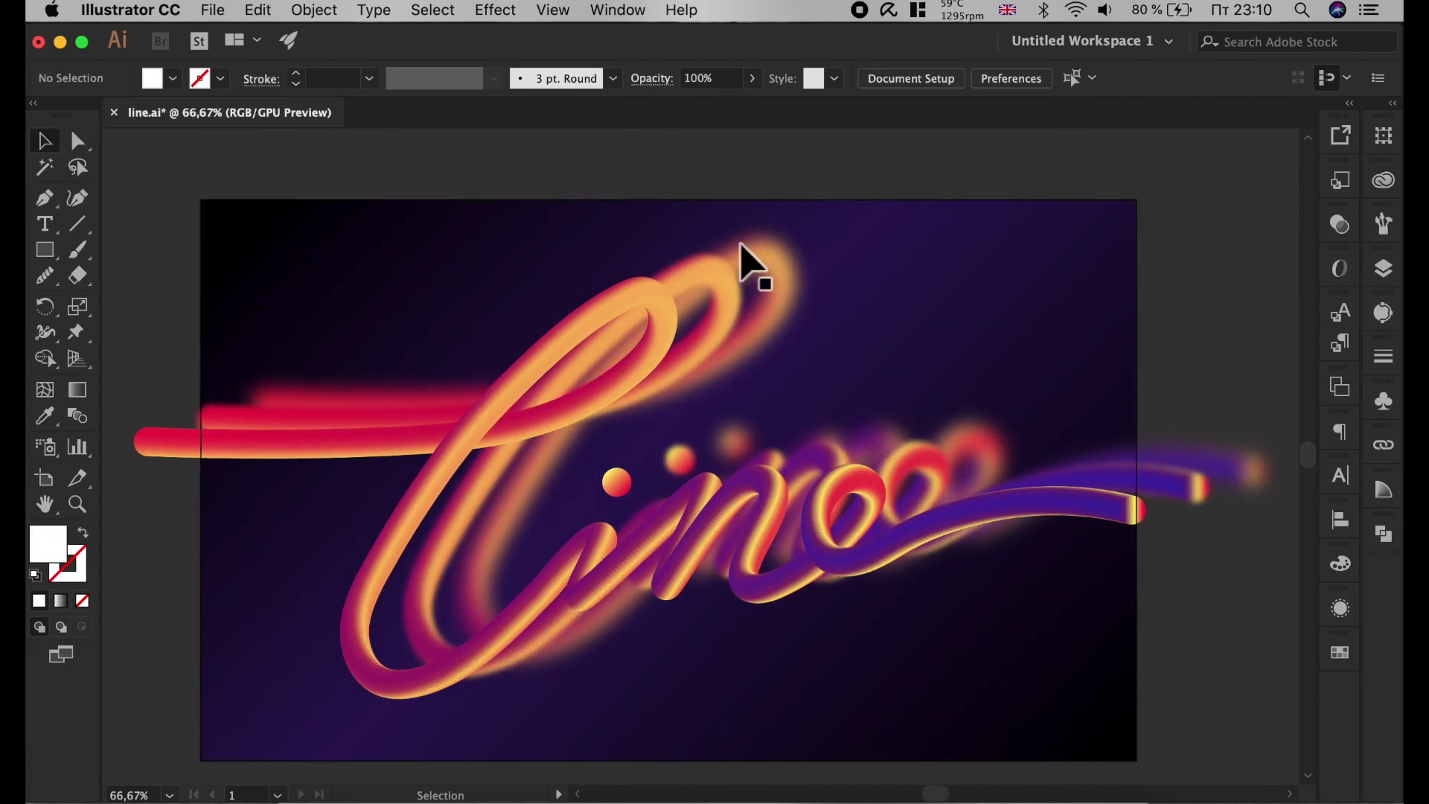
Lower both blurred Line copies to 47% opacity from the Control bar.
drag(719, 286, 775, 296)
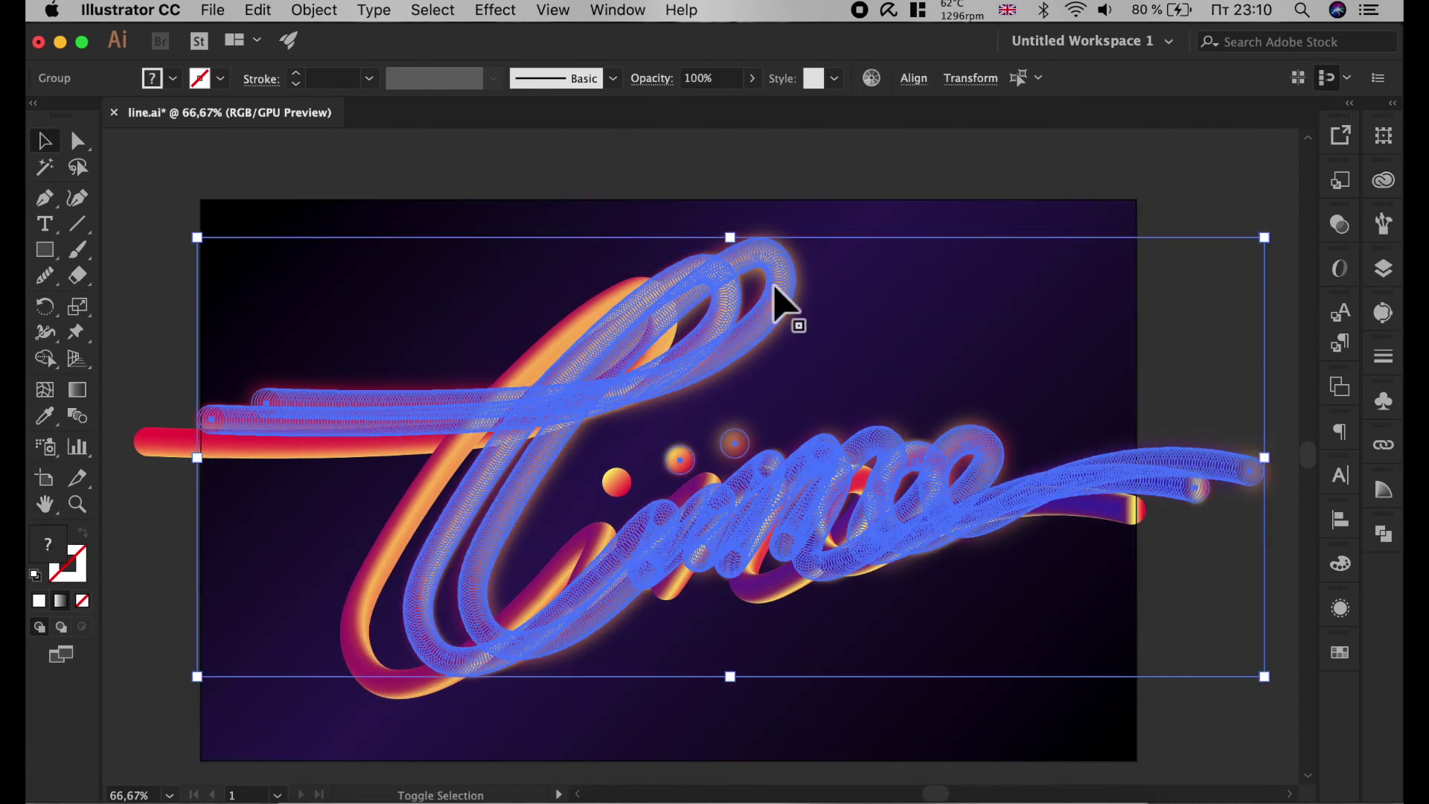
click(753, 78)
drag(745, 107, 709, 106)
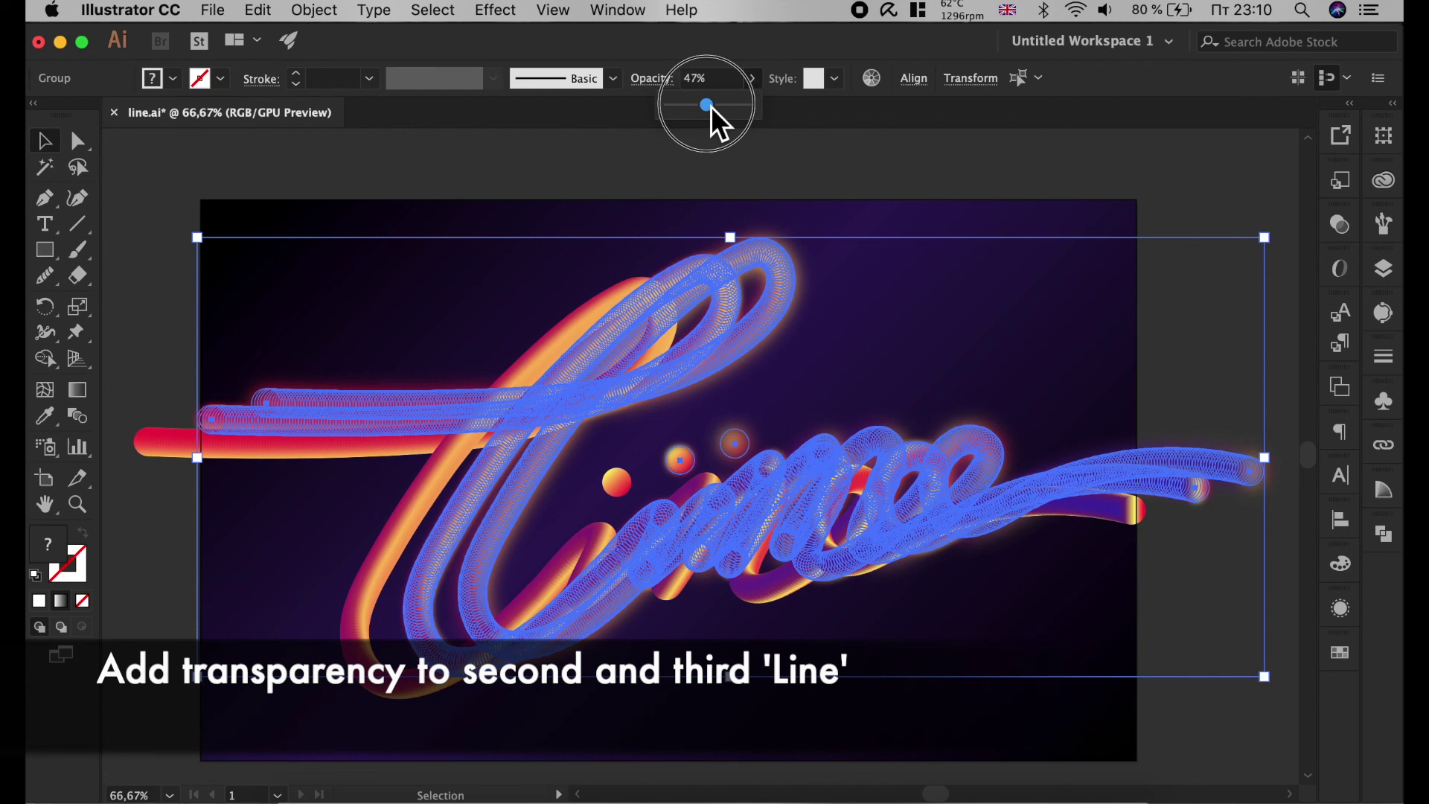
click(813, 138)
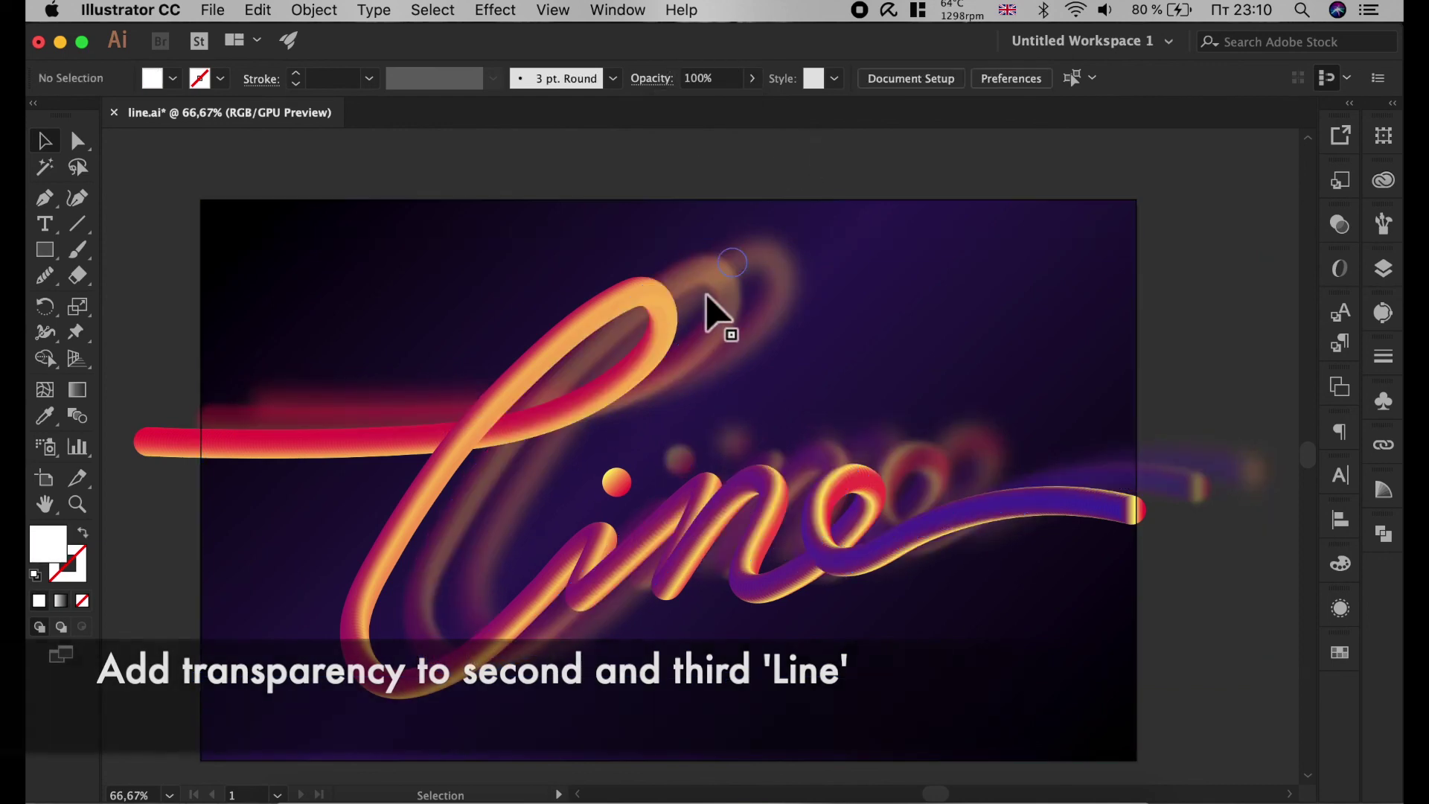
click(678, 326)
Apply a Multiply drop shadow with 7 px offsets and 5 px blur to the front lettering.
click(519, 13)
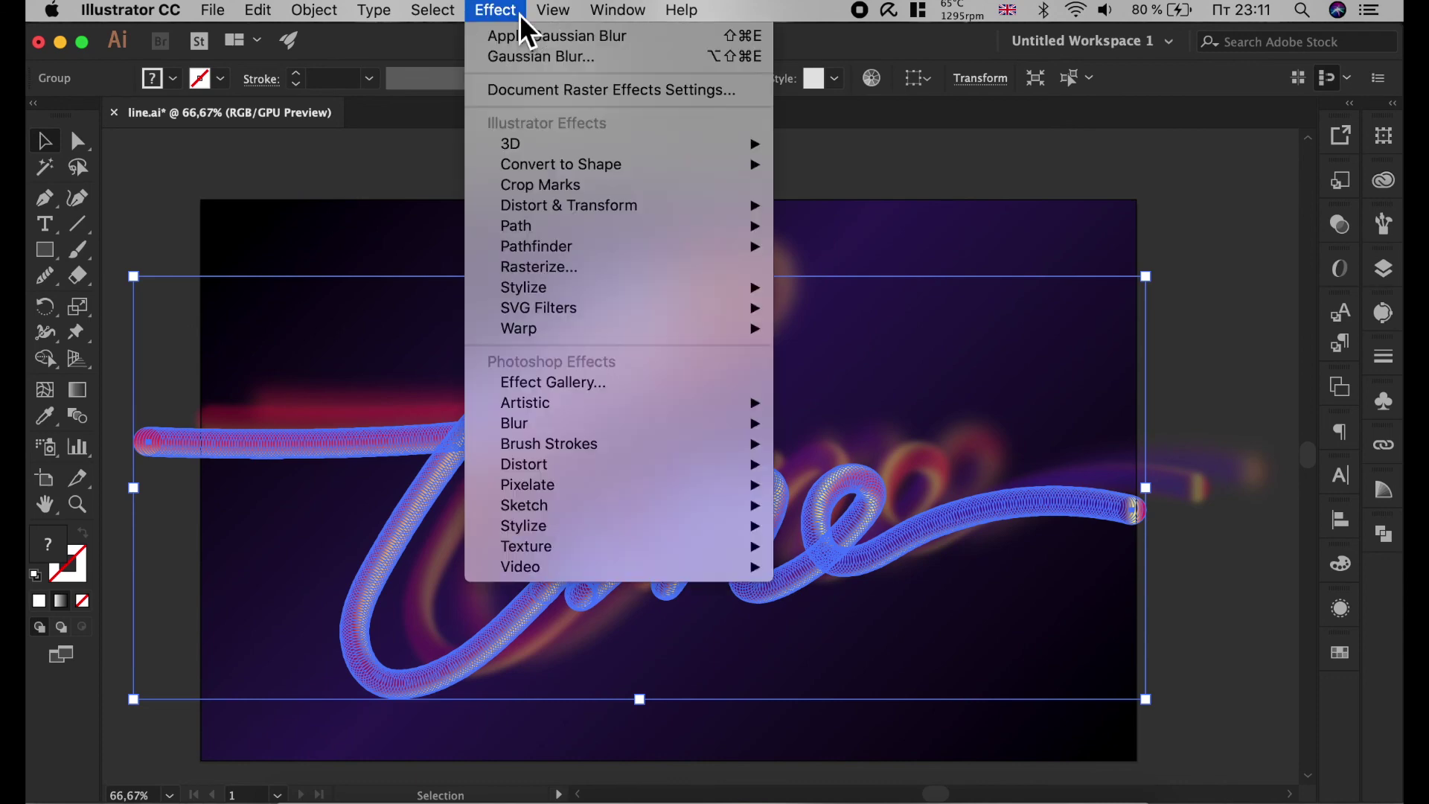
click(837, 291)
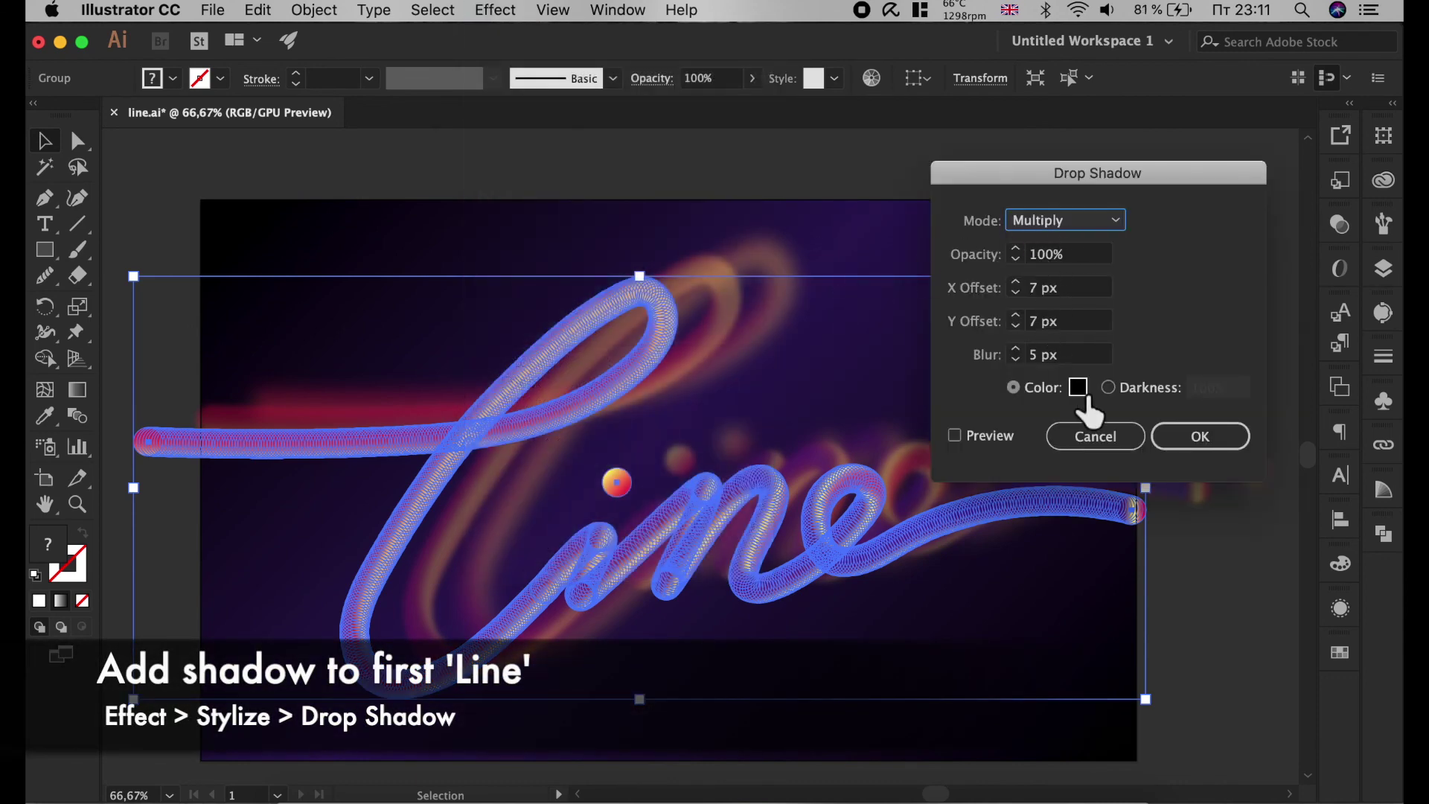
click(1207, 437)
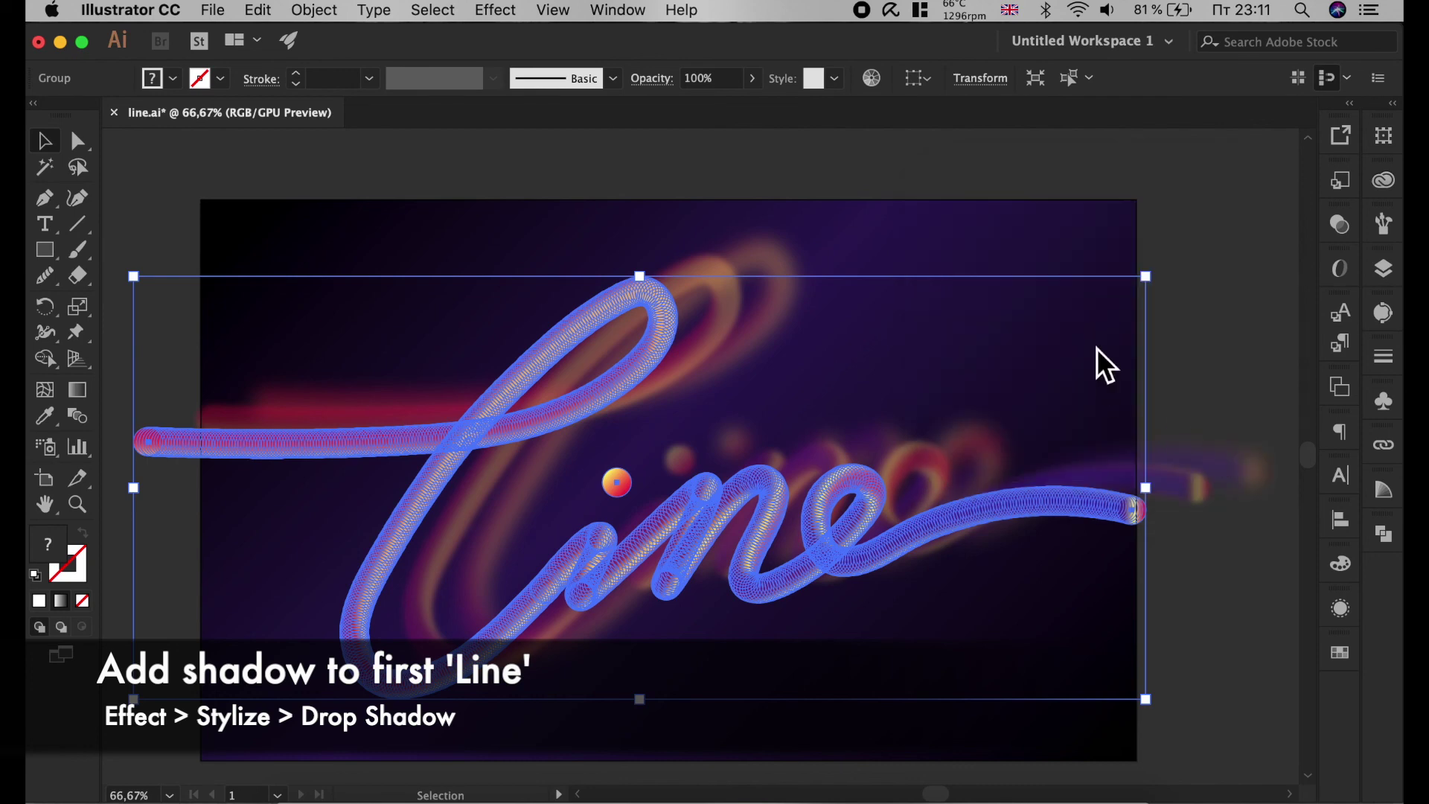
alt+scroll(1215, 229, down, 1)
click(1218, 232)
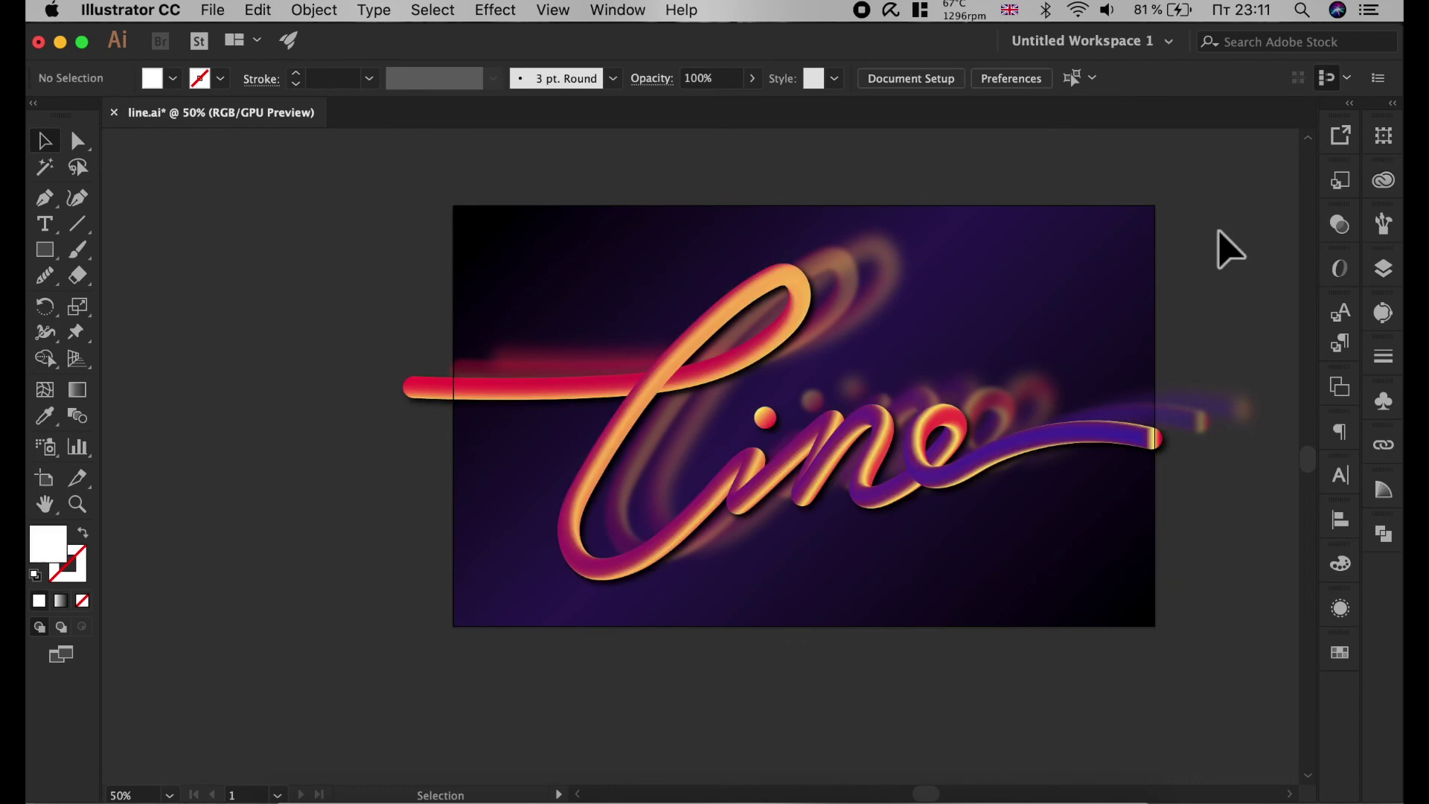